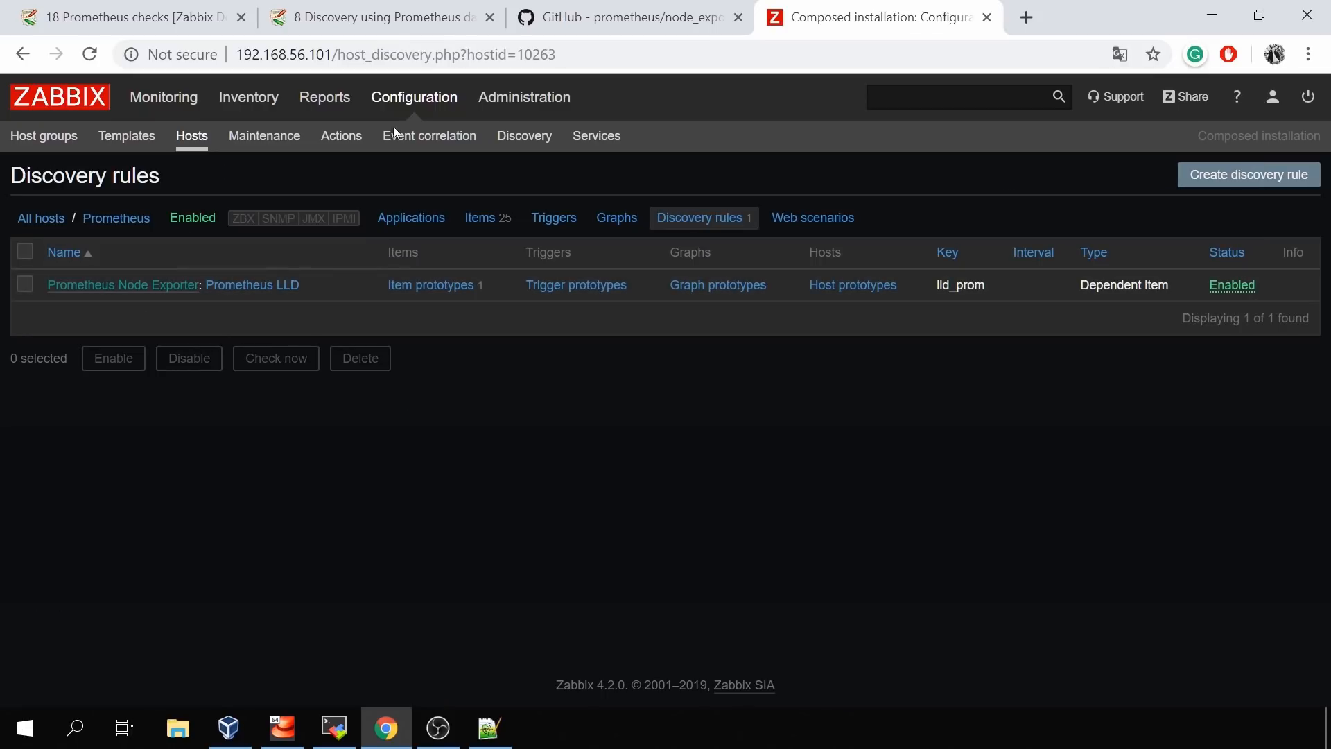
Open the Prometheus LLD discovery rule and review its type and master item
{"action": "left_click", "coordinate": [274, 288]}
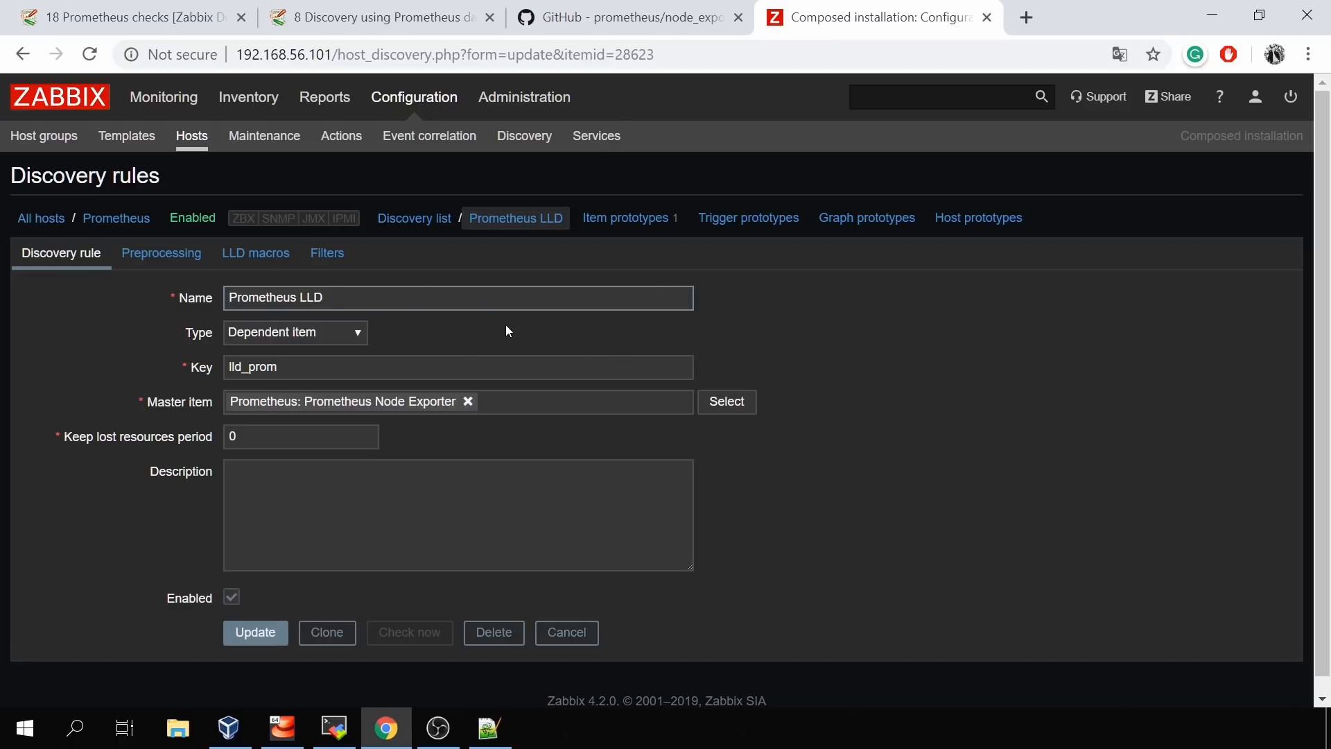
{"action": "left_click_drag", "start_coordinate": [189, 339], "coordinate": [310, 352]}
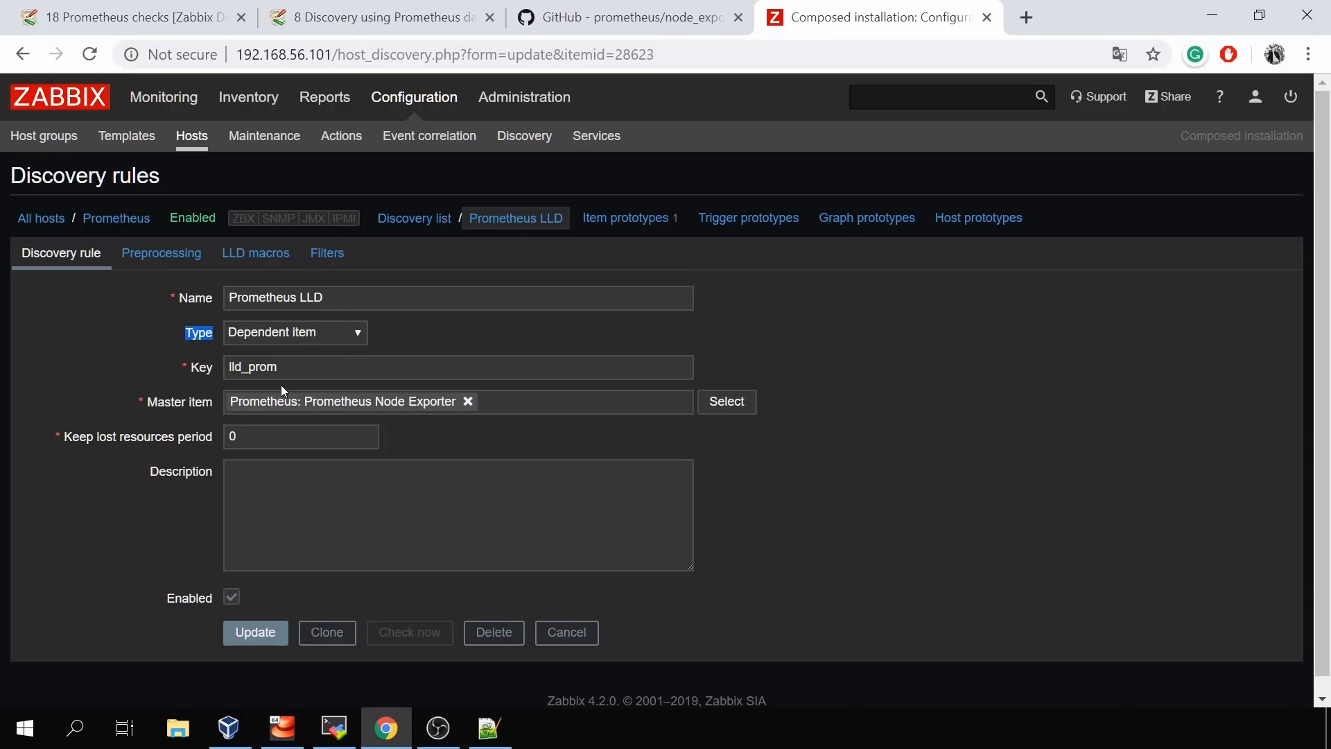
{"action": "left_click_drag", "start_coordinate": [260, 402], "coordinate": [442, 421]}
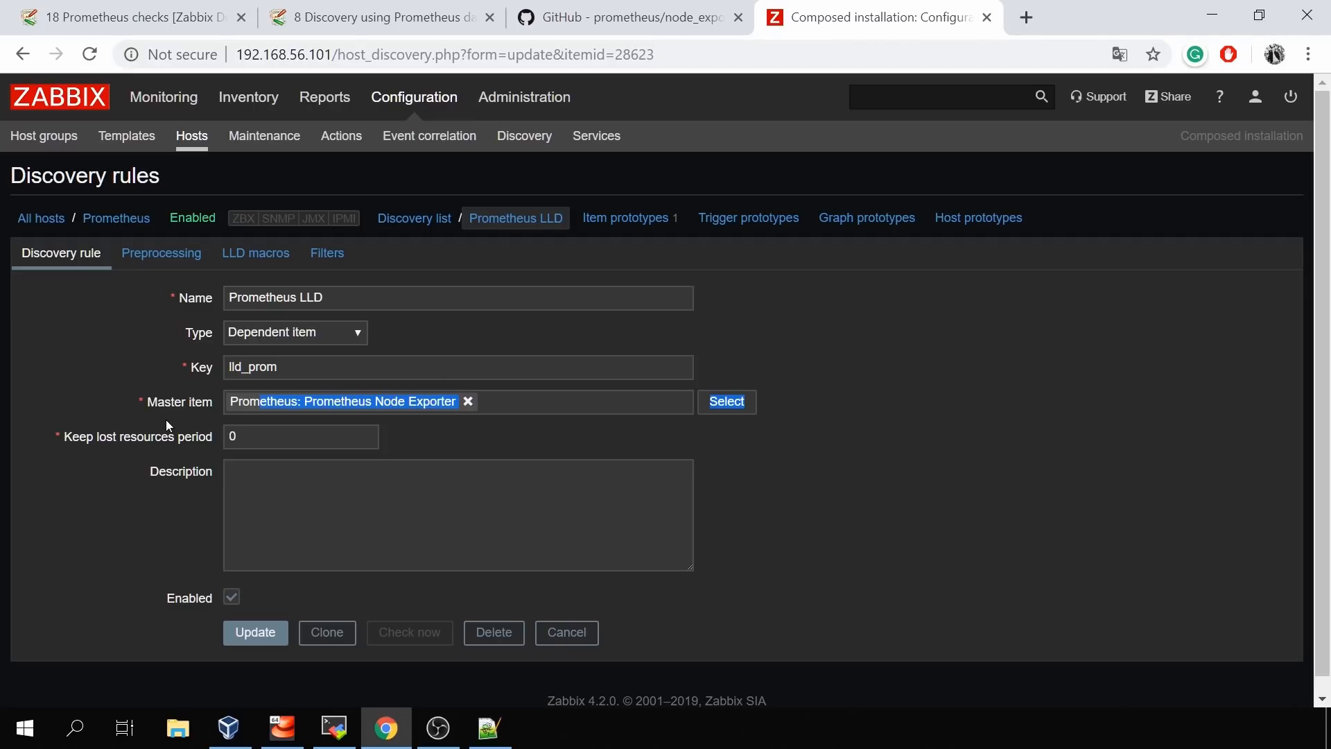
{"action": "left_click", "coordinate": [923, 395]}
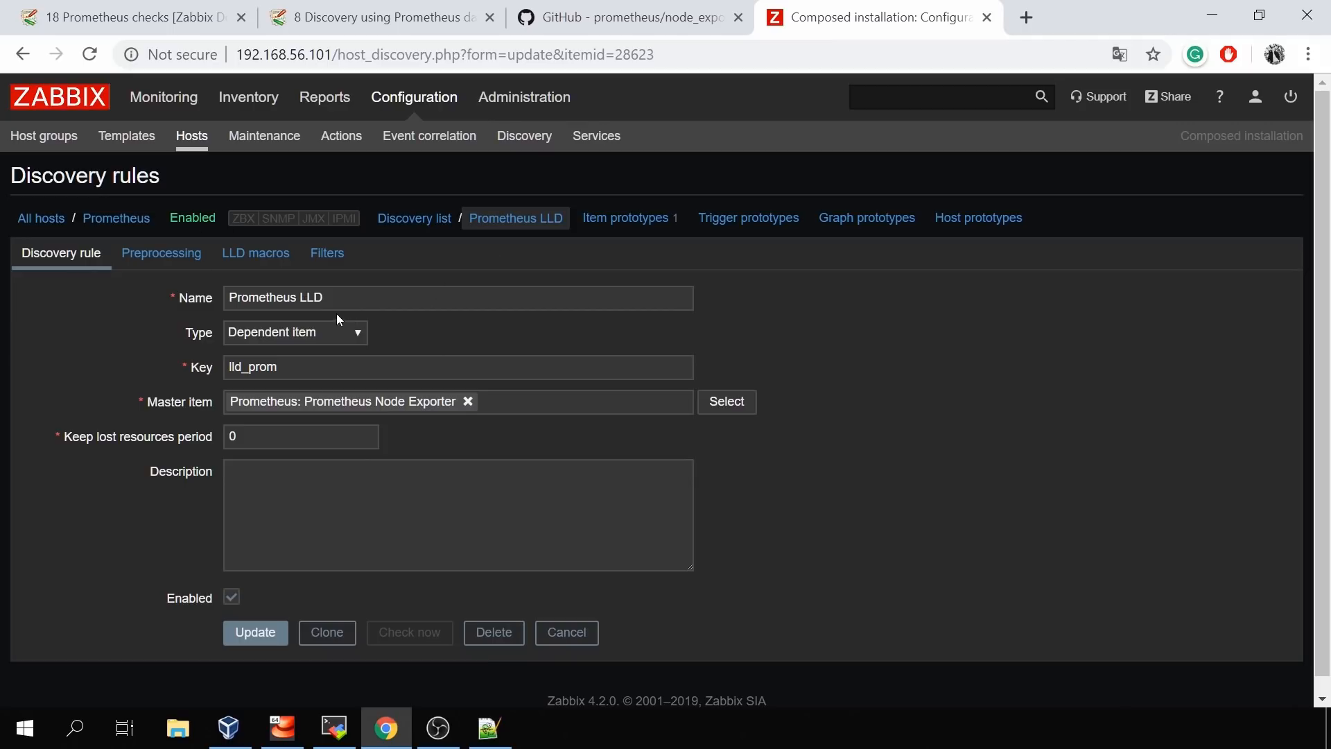
Show the rule's preprocessing steps and compare them with the node_network_transmit_packets_total device lines in the MobaXterm terminal
{"action": "left_click", "coordinate": [161, 254]}
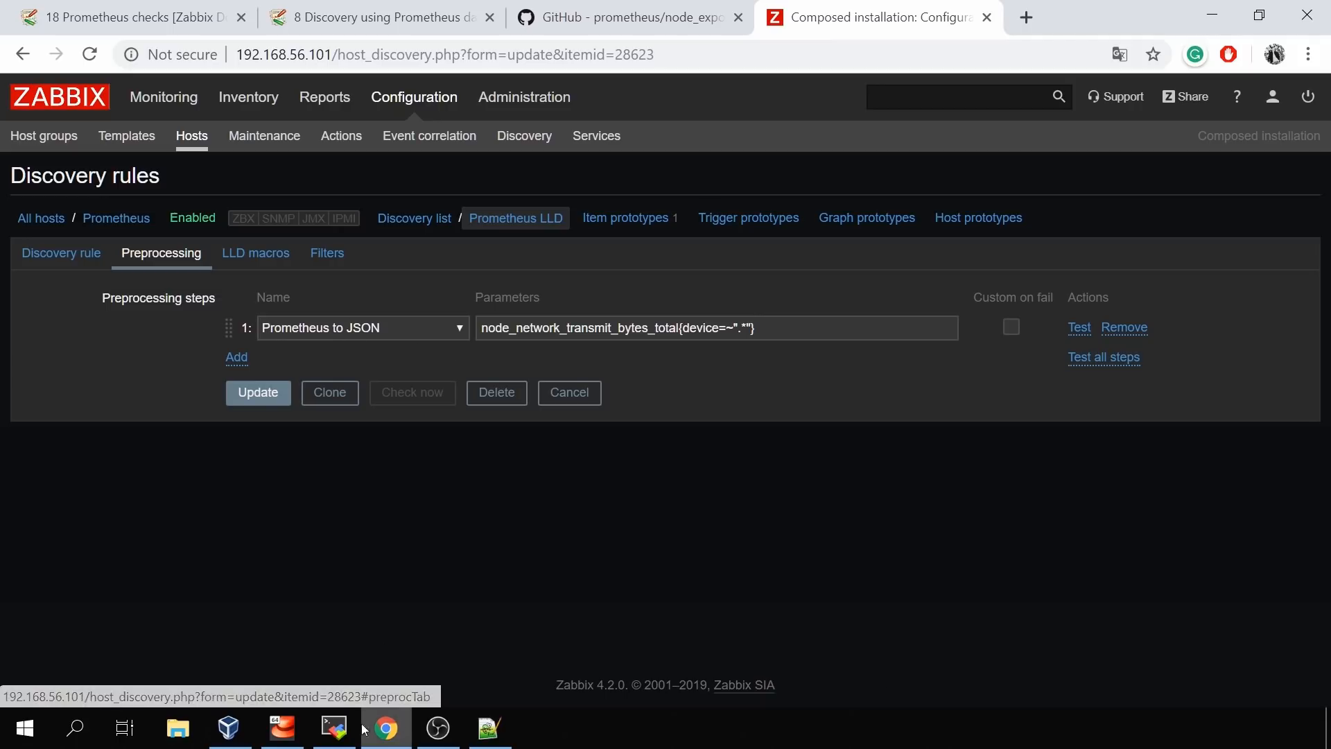
{"action": "left_click", "coordinate": [339, 729]}
{"action": "left_click_drag", "start_coordinate": [319, 338], "coordinate": [589, 655]}
{"action": "left_click", "coordinate": [970, 351]}
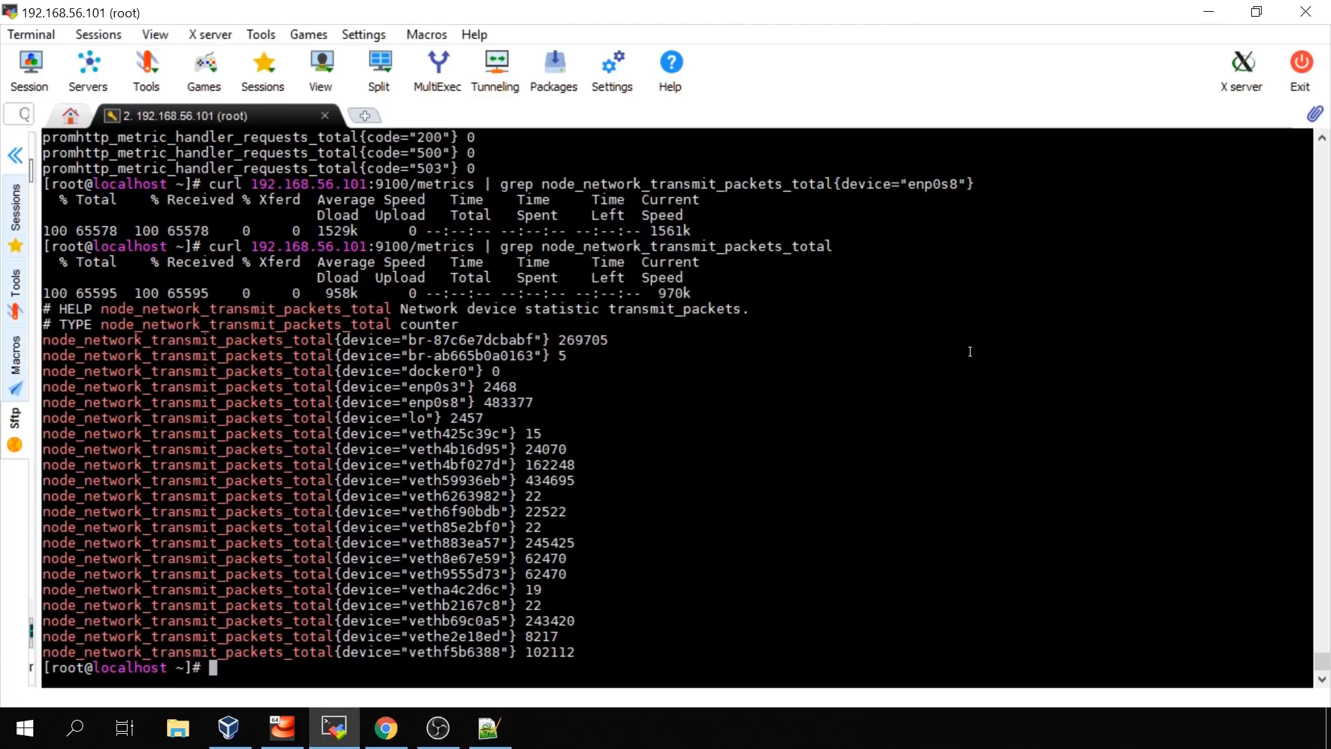
Rerun the earlier unfiltered curl request to list all node exporter metrics
{"action": "key", "text": "Up"}
{"action": "key", "text": "Up"}
{"action": "key", "text": "Up"}
{"action": "key", "text": "Return"}
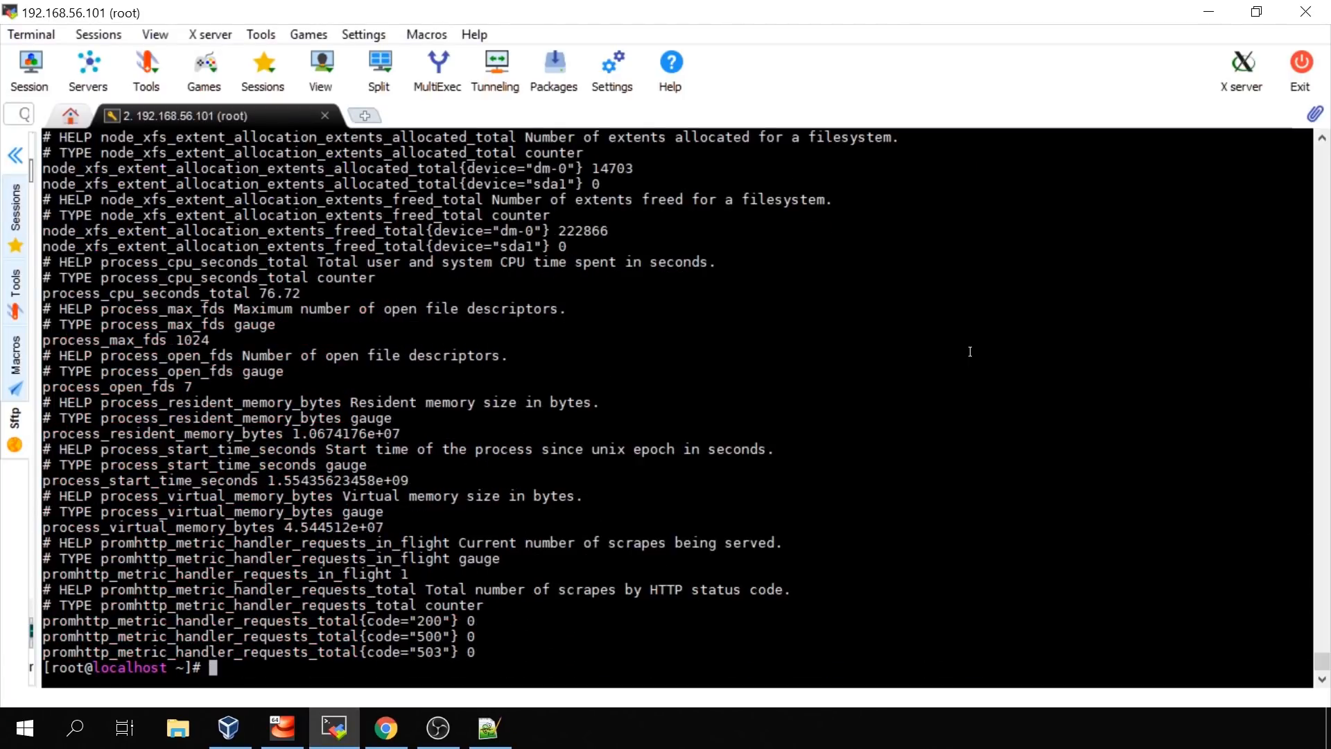
Return to Chrome, check the device regex in the Prometheus to JSON parameter, and open the Pattern reference in the Prometheus checks documentation
{"action": "left_click", "coordinate": [387, 728]}
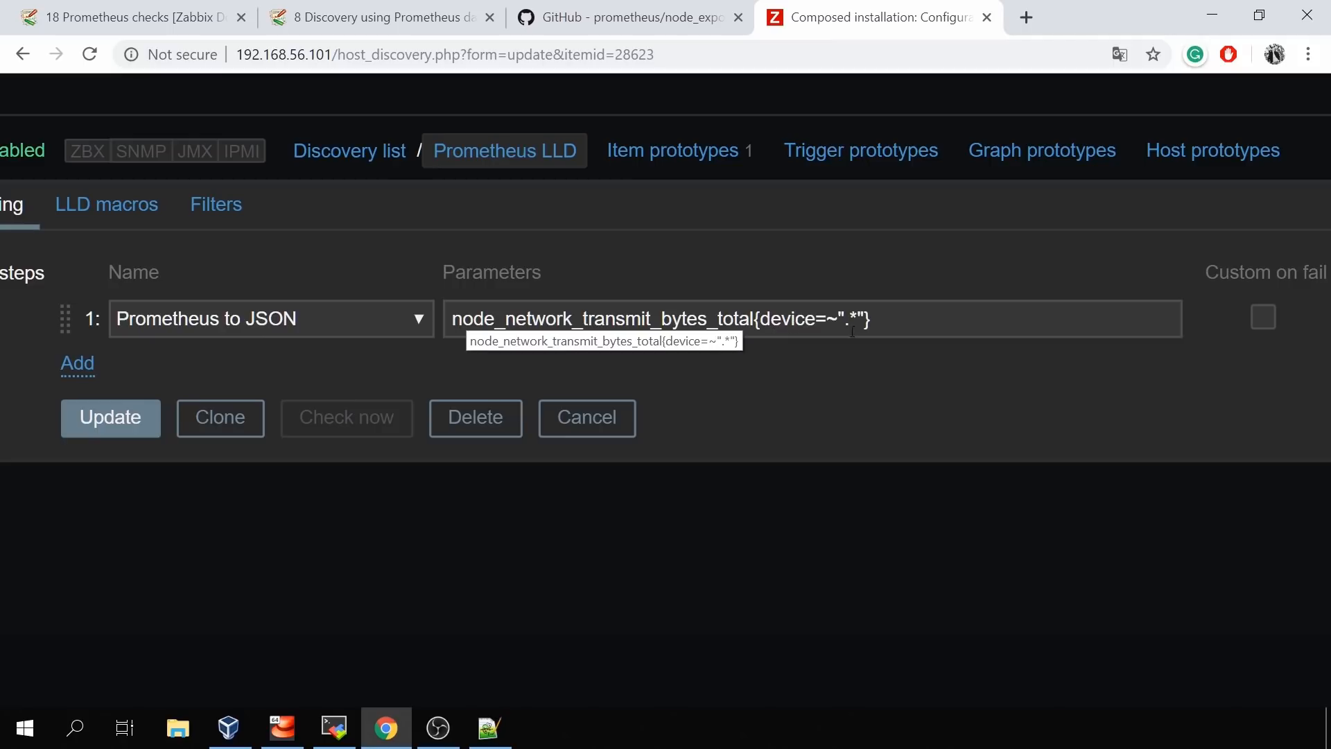
{"action": "left_click_drag", "start_coordinate": [838, 319], "coordinate": [863, 324]}
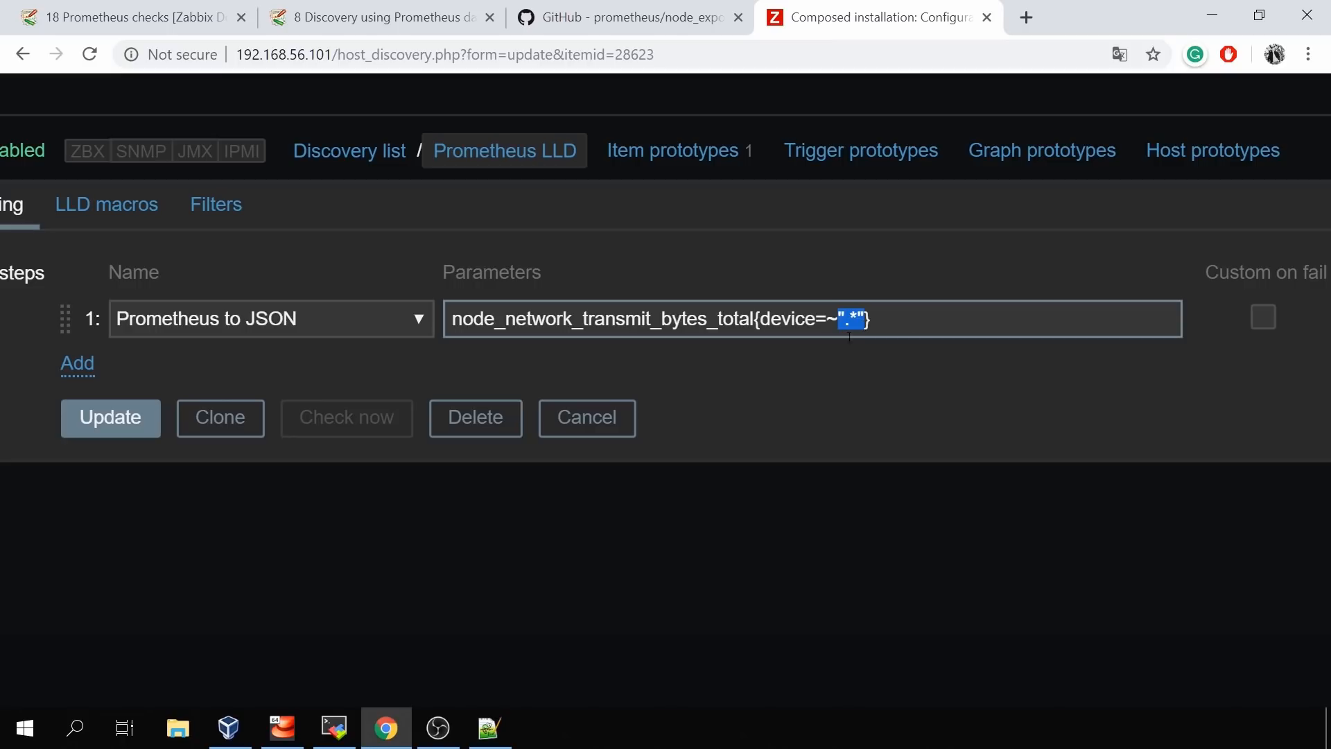
{"action": "left_click", "coordinate": [378, 17]}
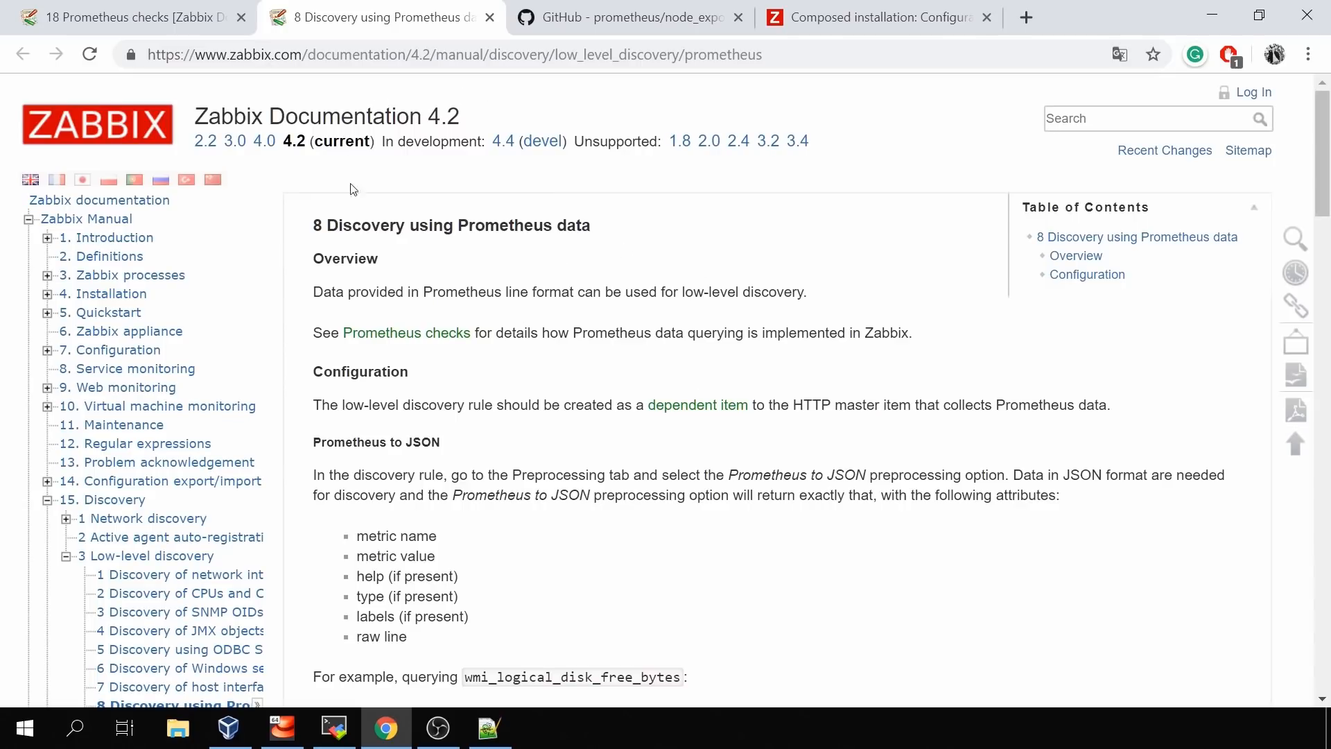
{"action": "left_click", "coordinate": [194, 11]}
{"action": "scroll", "coordinate": [556, 393], "scroll_direction": "down", "scroll_amount": 9}
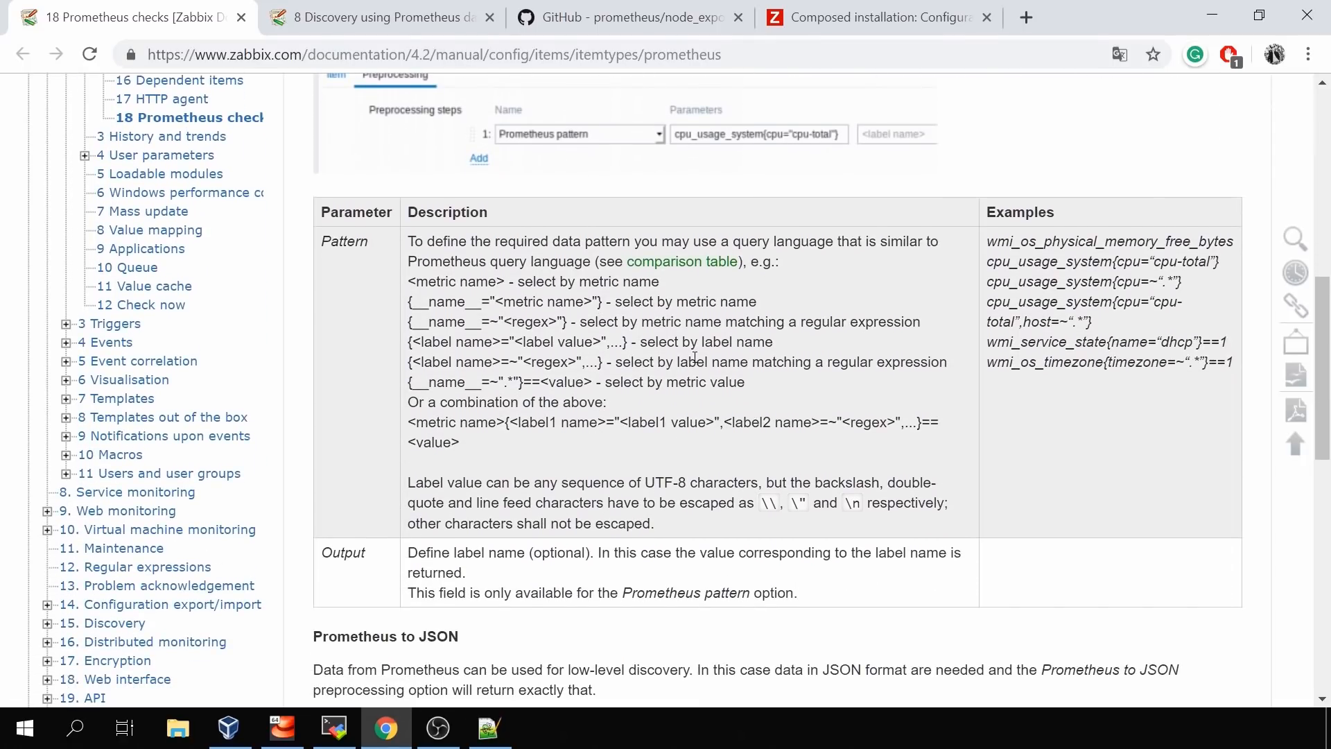
Read the Pattern syntax for selecting by metric name, label name and regular expression
{"action": "left_click_drag", "start_coordinate": [432, 284], "coordinate": [671, 284]}
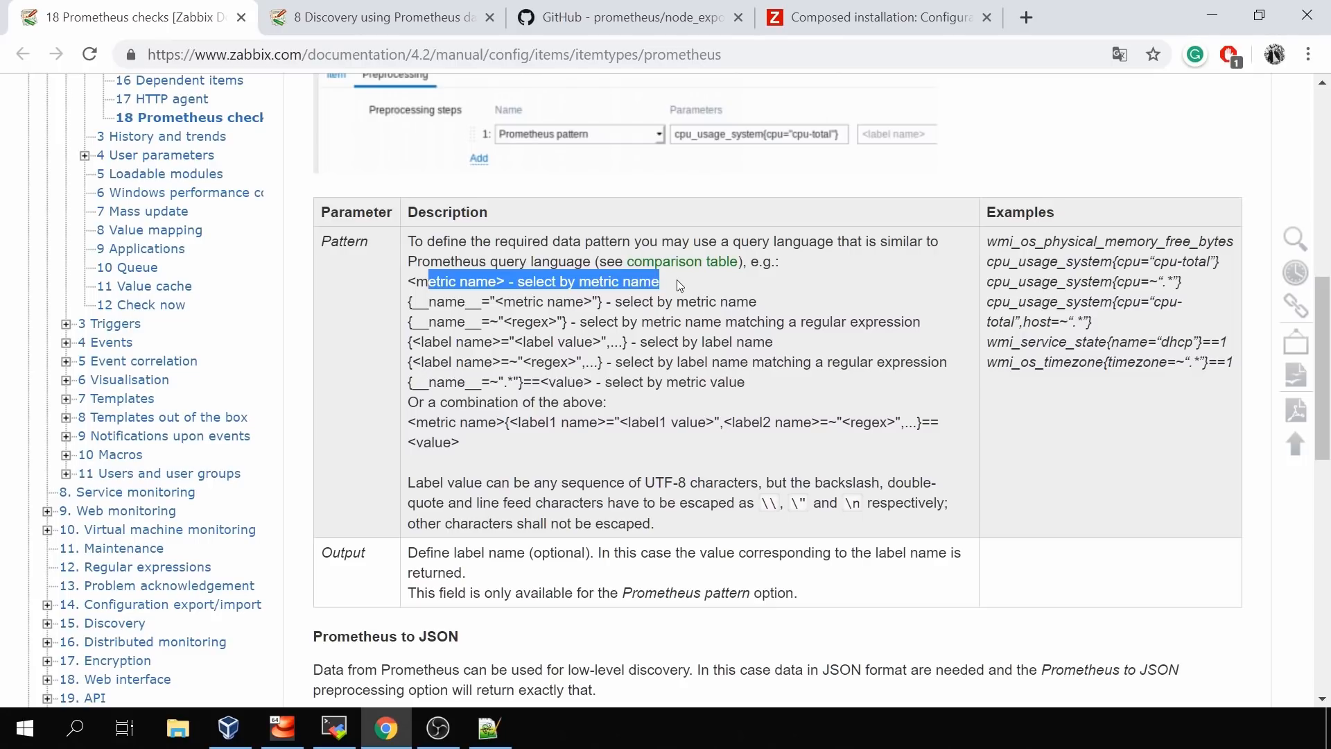
{"action": "left_click_drag", "start_coordinate": [441, 306], "coordinate": [742, 305]}
{"action": "left_click_drag", "start_coordinate": [616, 323], "coordinate": [907, 317]}
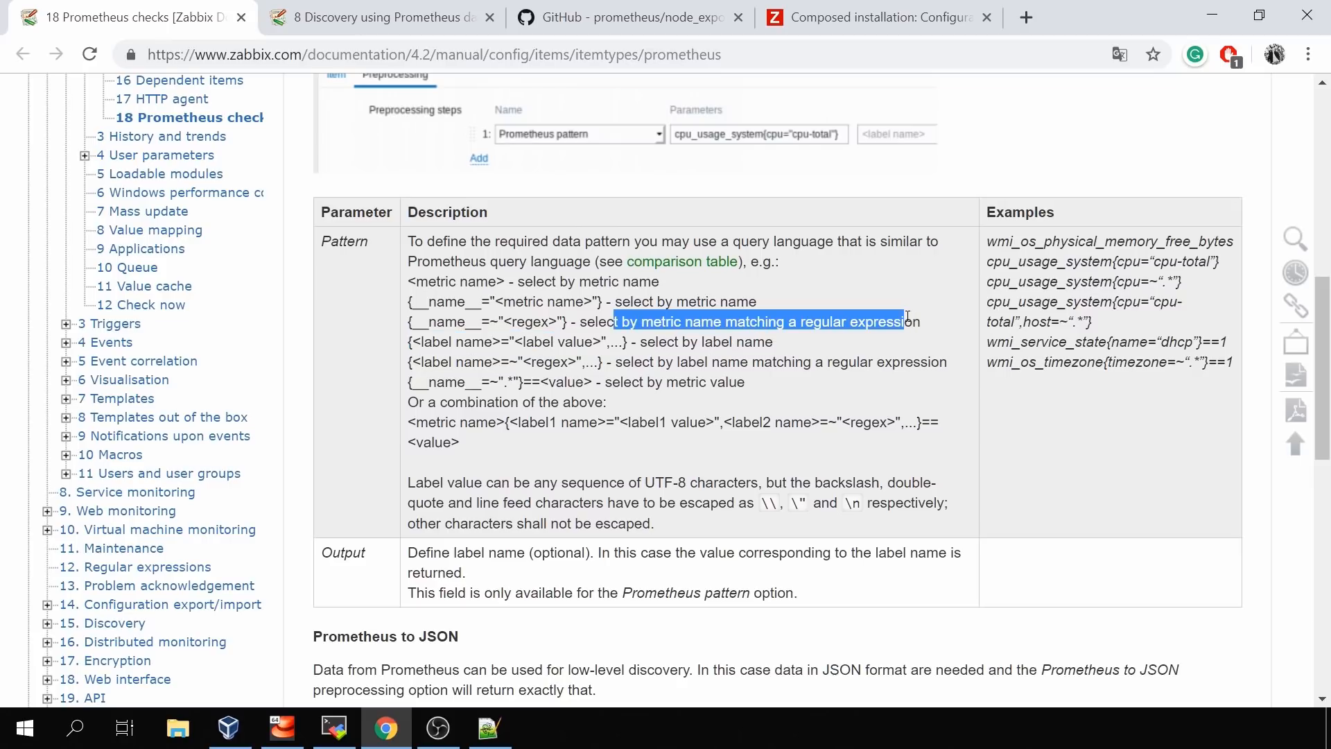
{"action": "left_click_drag", "start_coordinate": [491, 323], "coordinate": [559, 322]}
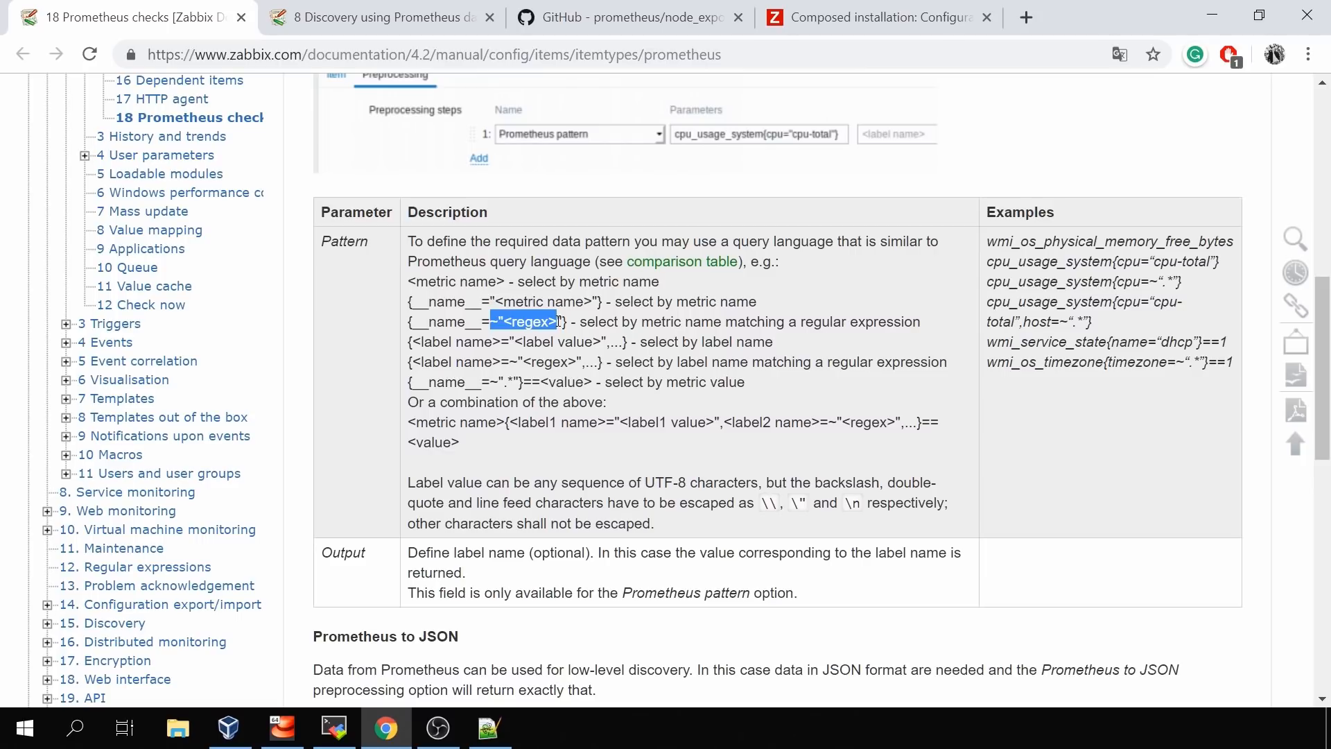
{"action": "left_click_drag", "start_coordinate": [640, 342], "coordinate": [772, 347]}
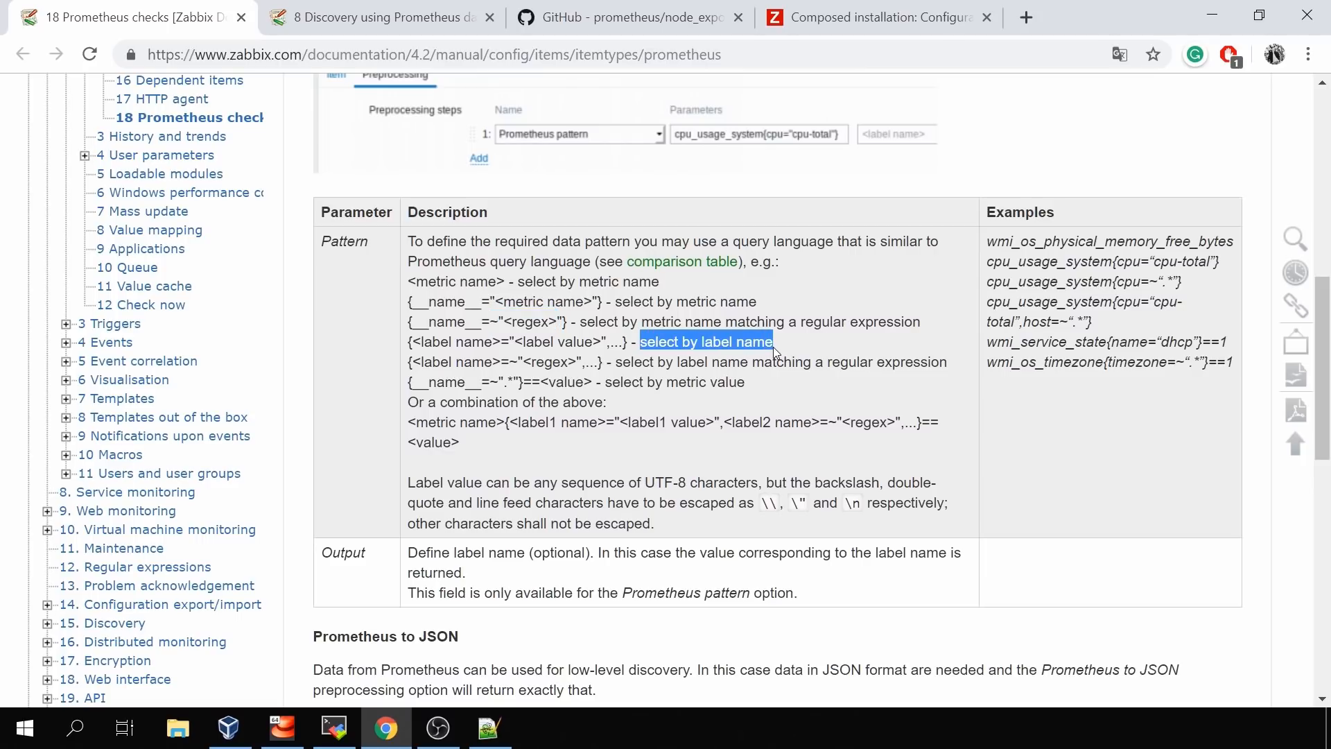
{"action": "left_click_drag", "start_coordinate": [463, 342], "coordinate": [624, 345]}
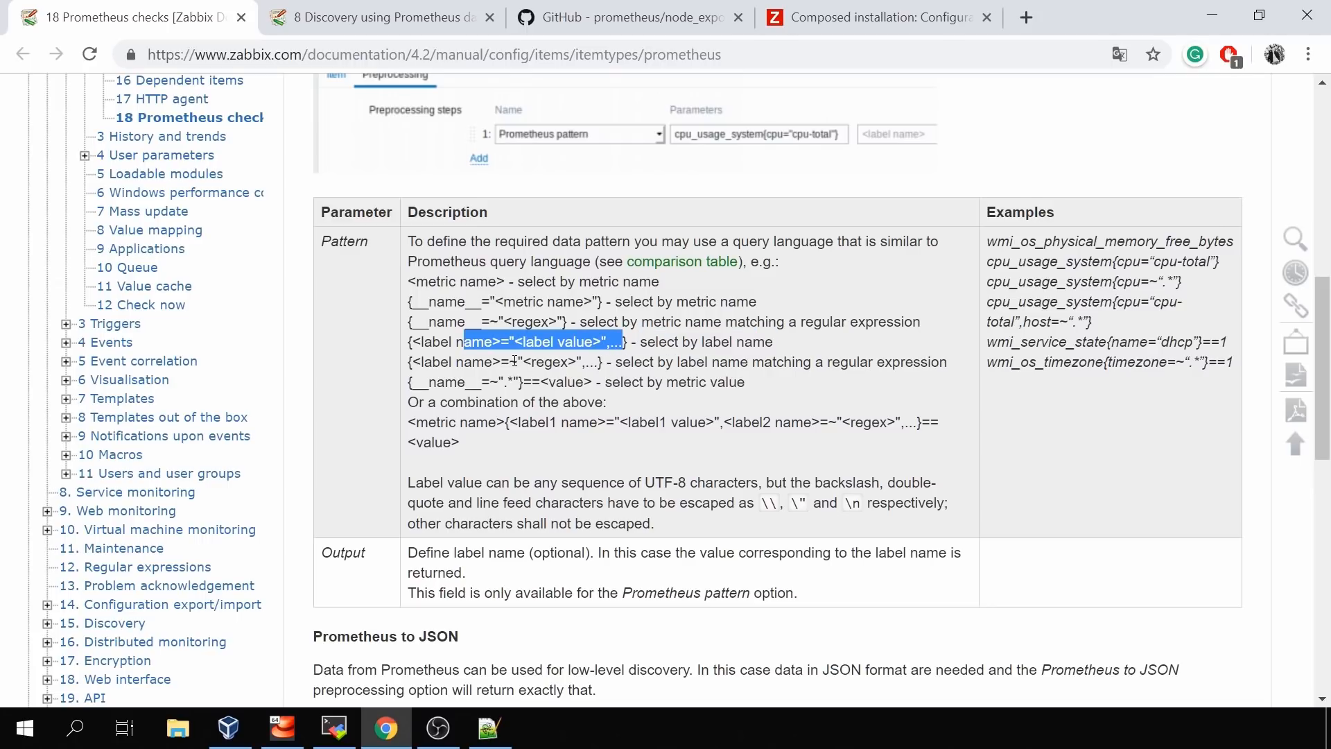
{"action": "left_click_drag", "start_coordinate": [512, 361], "coordinate": [576, 362]}
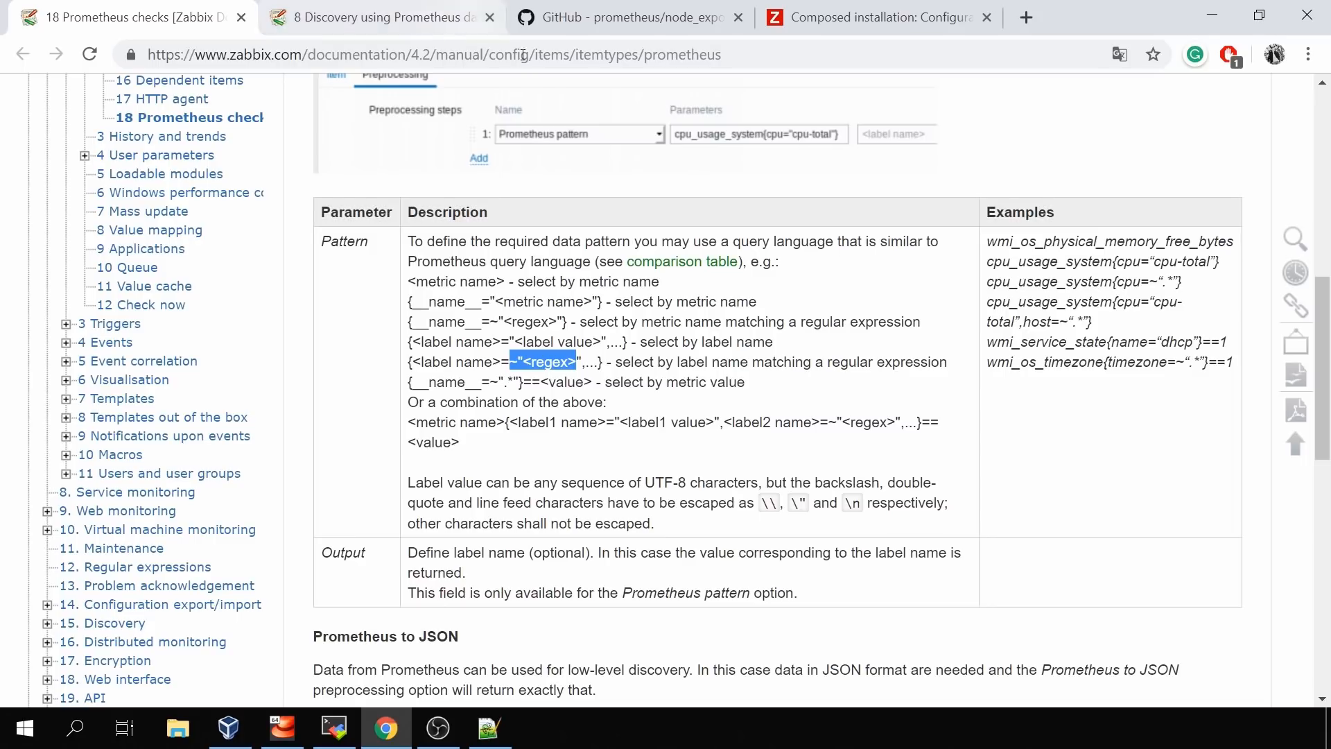
Return to the Zabbix discovery rule and review the full Prometheus to JSON pattern with its device regex
{"action": "left_click", "coordinate": [857, 21]}
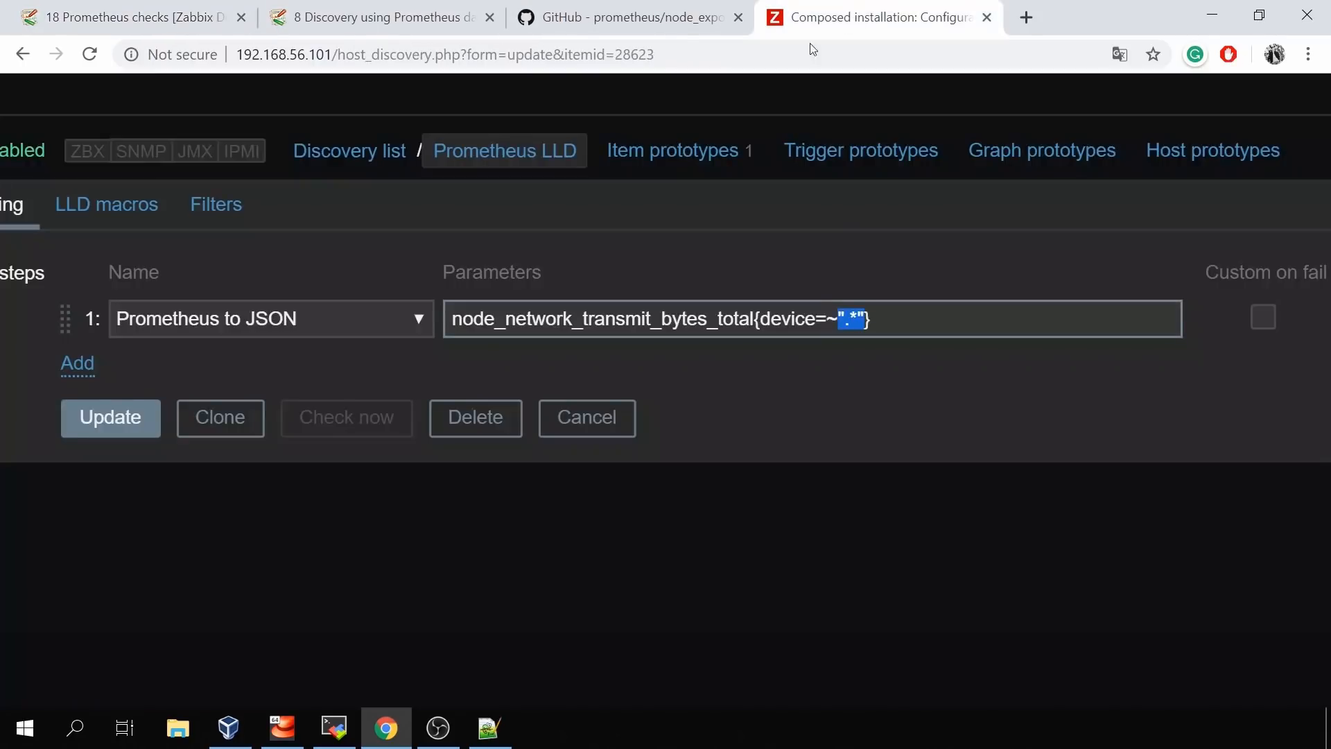
{"action": "left_click_drag", "start_coordinate": [780, 320], "coordinate": [866, 320]}
{"action": "scroll", "coordinate": [436, 382], "scroll_direction": "down", "scroll_amount": 5}
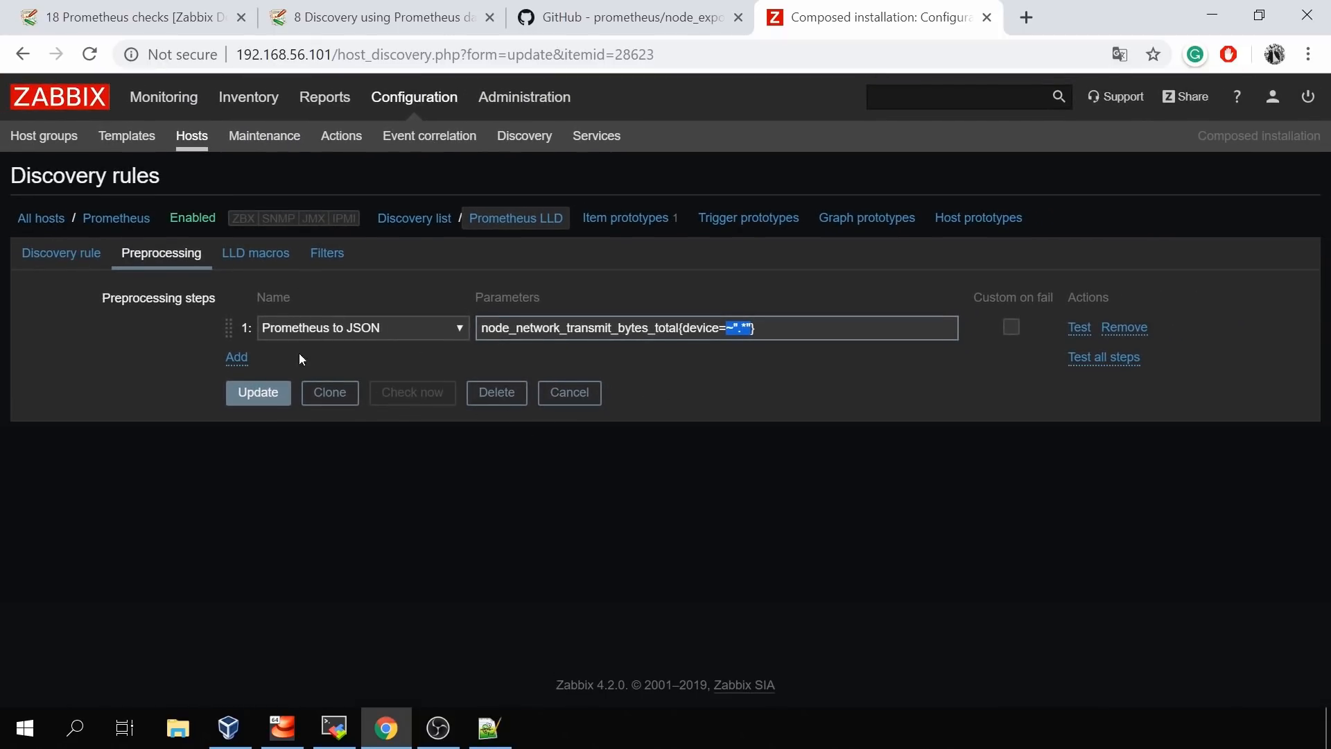
{"action": "left_click_drag", "start_coordinate": [481, 327], "coordinate": [776, 327]}
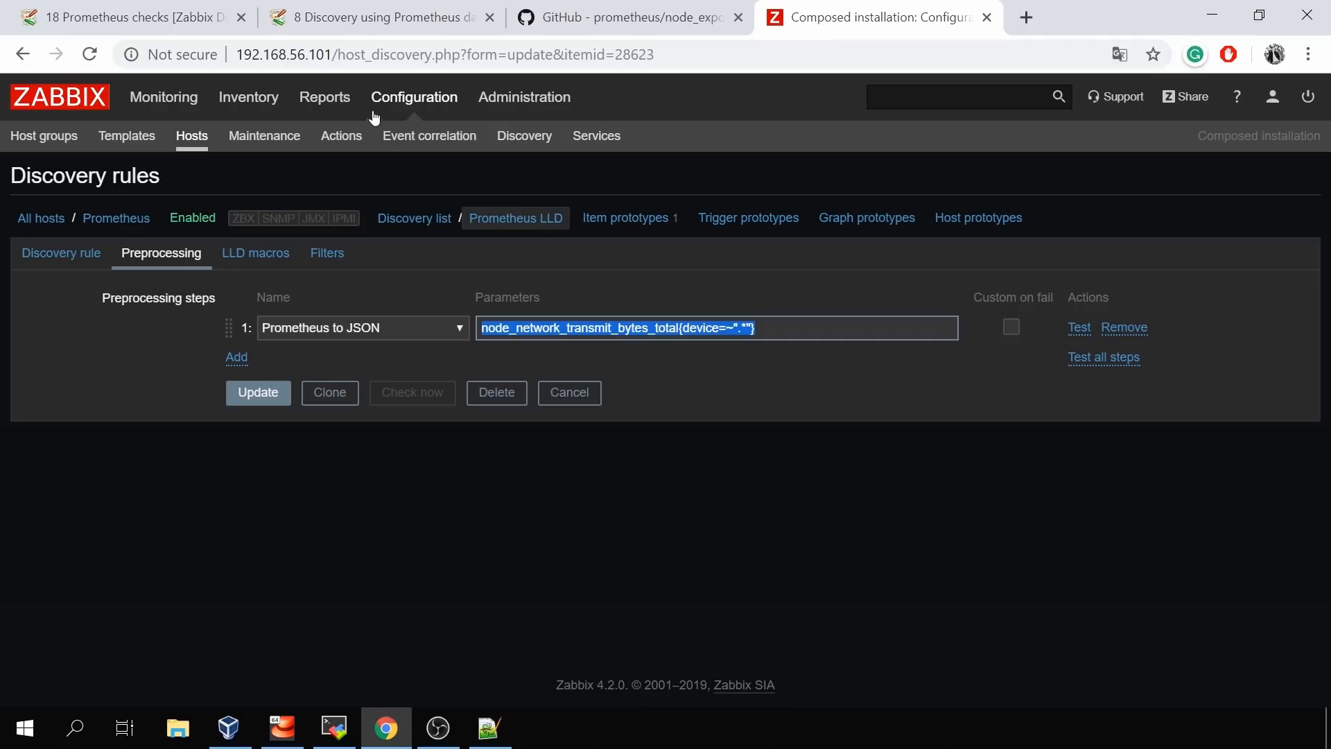
Open the Discovery using Prometheus data documentation and find the list of attributes returned by Prometheus to JSON
{"action": "left_click", "coordinate": [375, 16]}
{"action": "scroll", "coordinate": [777, 236], "scroll_direction": "up", "scroll_amount": 5}
{"action": "scroll", "coordinate": [787, 257], "scroll_direction": "up", "scroll_amount": 10}
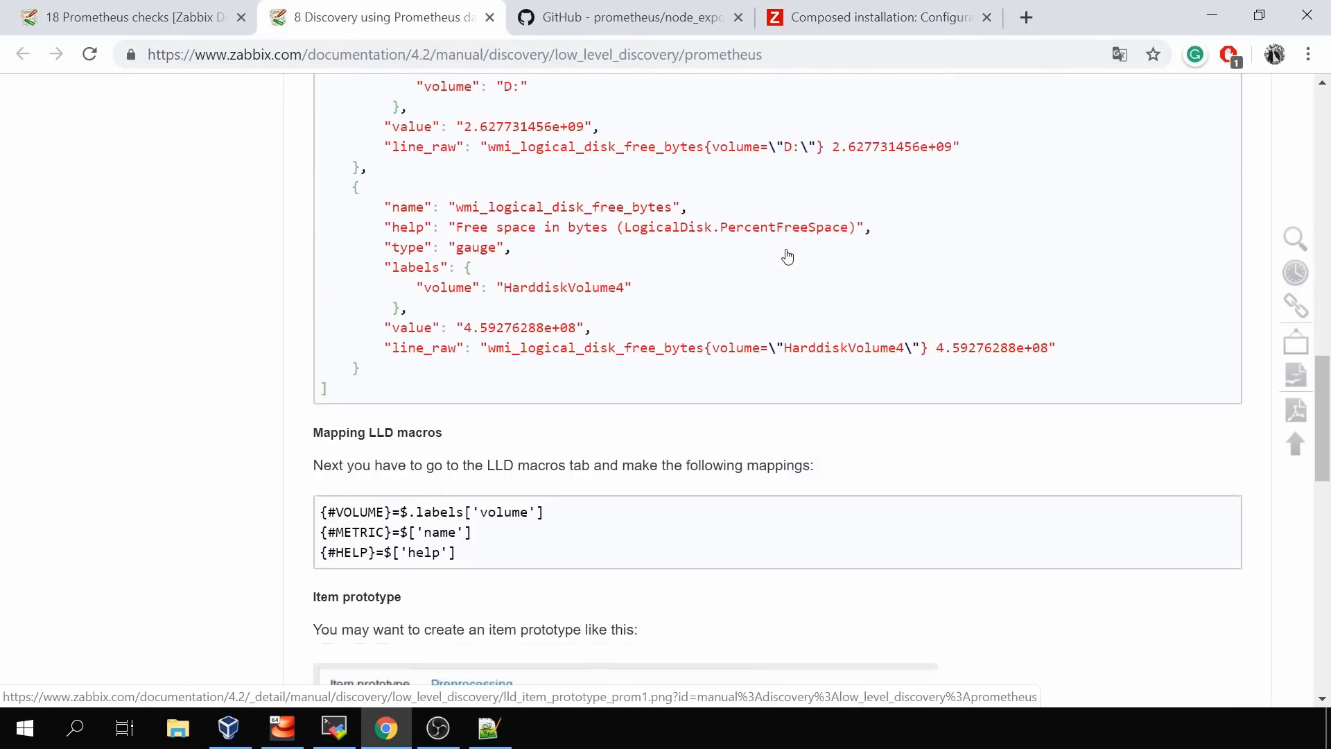
{"action": "scroll", "coordinate": [788, 255], "scroll_direction": "up", "scroll_amount": 5}
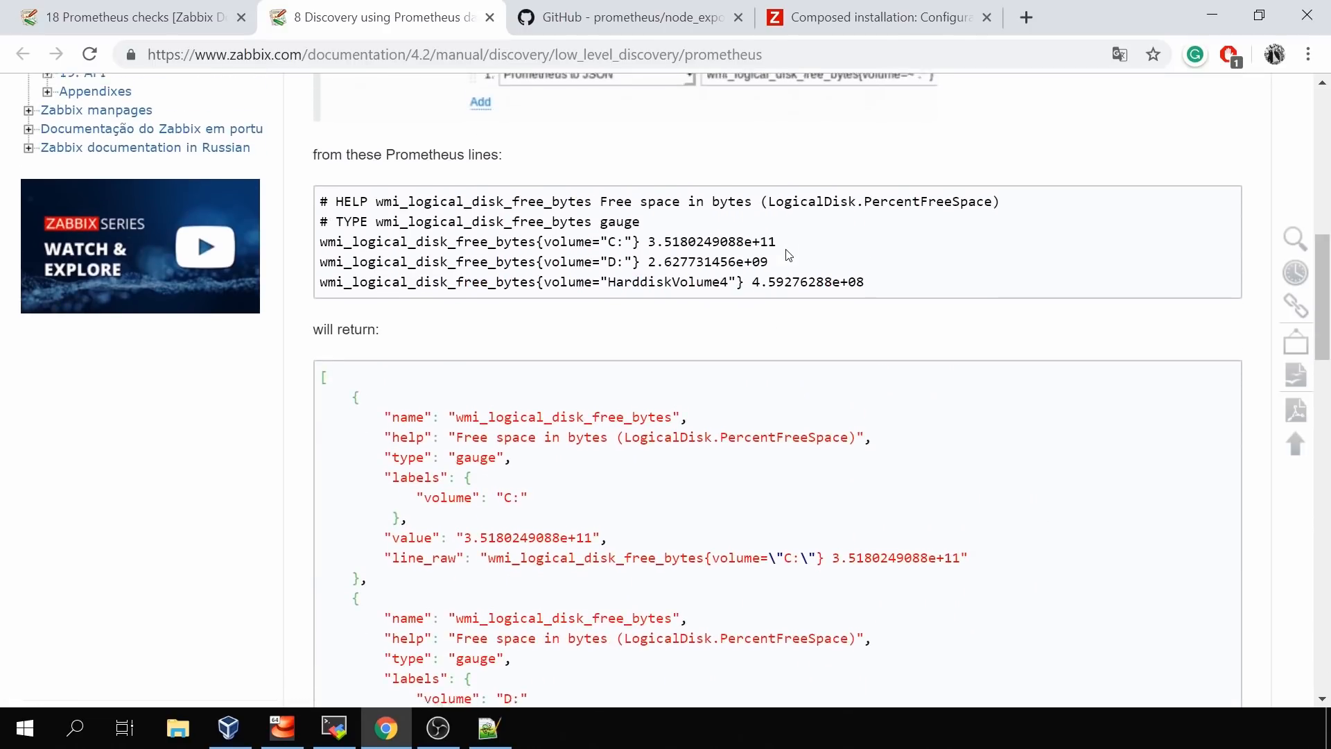
{"action": "scroll", "coordinate": [788, 255], "scroll_direction": "down", "scroll_amount": 3}
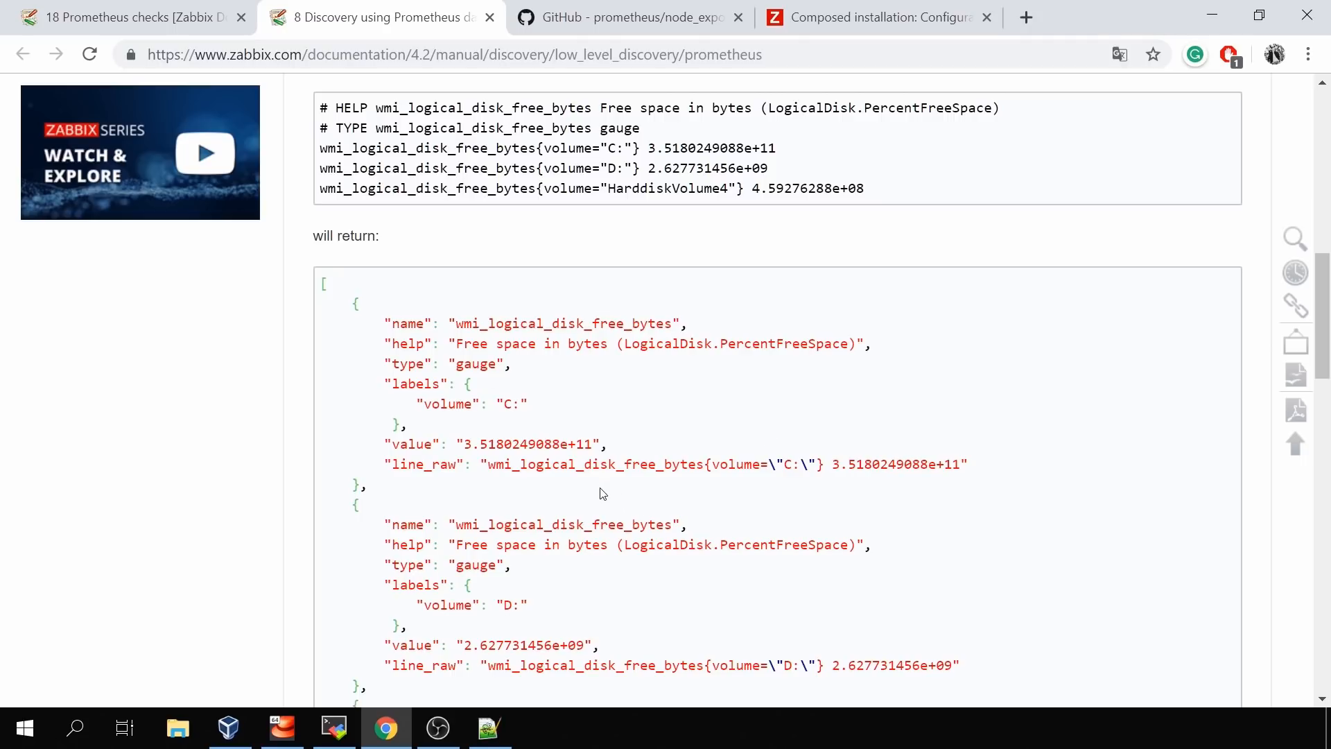
{"action": "scroll", "coordinate": [422, 278], "scroll_direction": "up", "scroll_amount": 6}
{"action": "scroll", "coordinate": [423, 276], "scroll_direction": "up", "scroll_amount": 2}
{"action": "left_click_drag", "start_coordinate": [378, 253], "coordinate": [439, 258]}
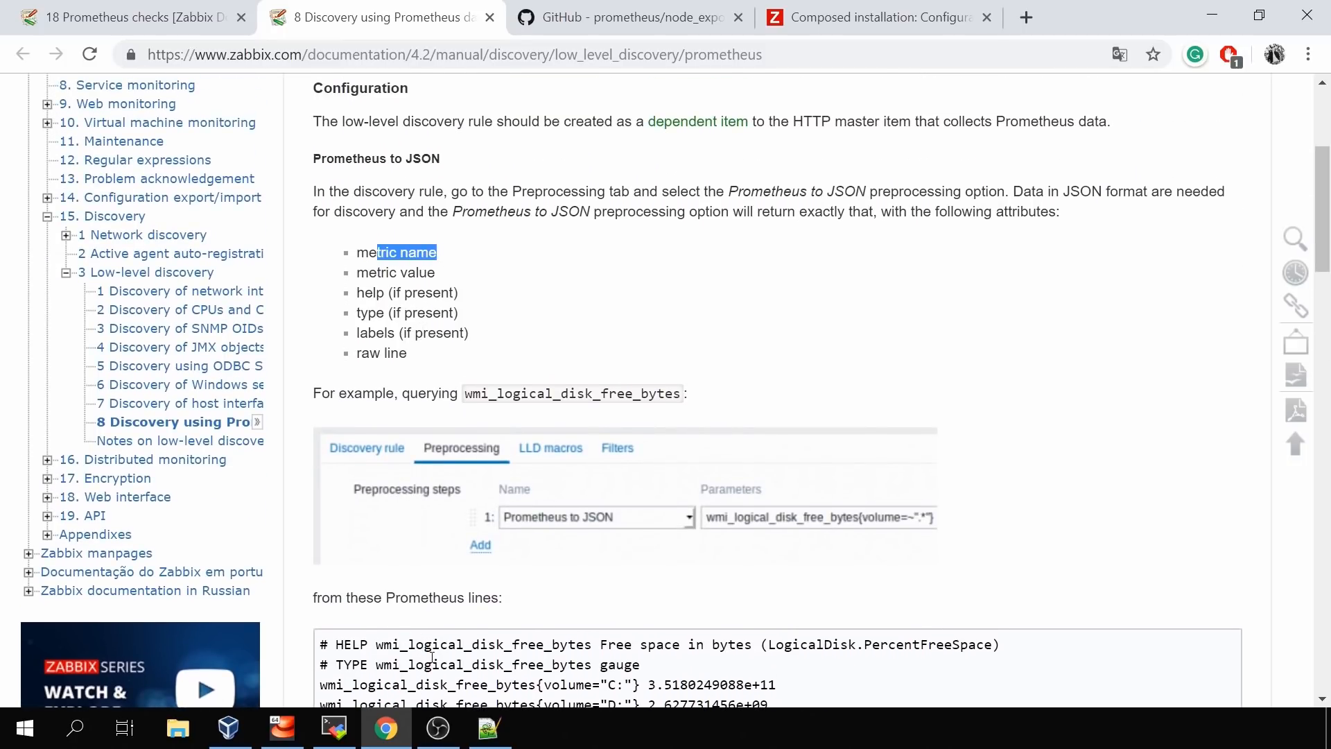
Switch to the MobaXterm terminal, examine the process_start_time_seconds metric name in the output, and return to the documentation
{"action": "left_click", "coordinate": [345, 728]}
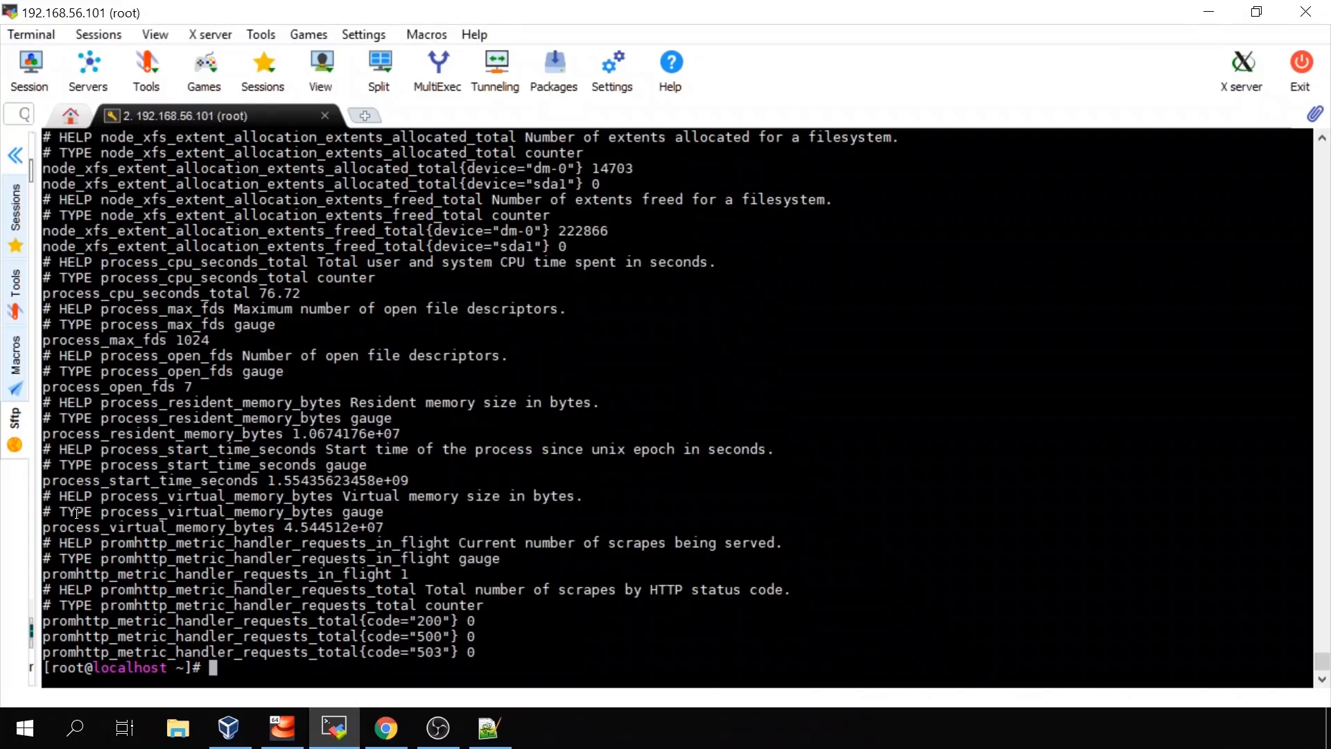
{"action": "left_click_drag", "start_coordinate": [45, 481], "coordinate": [254, 478]}
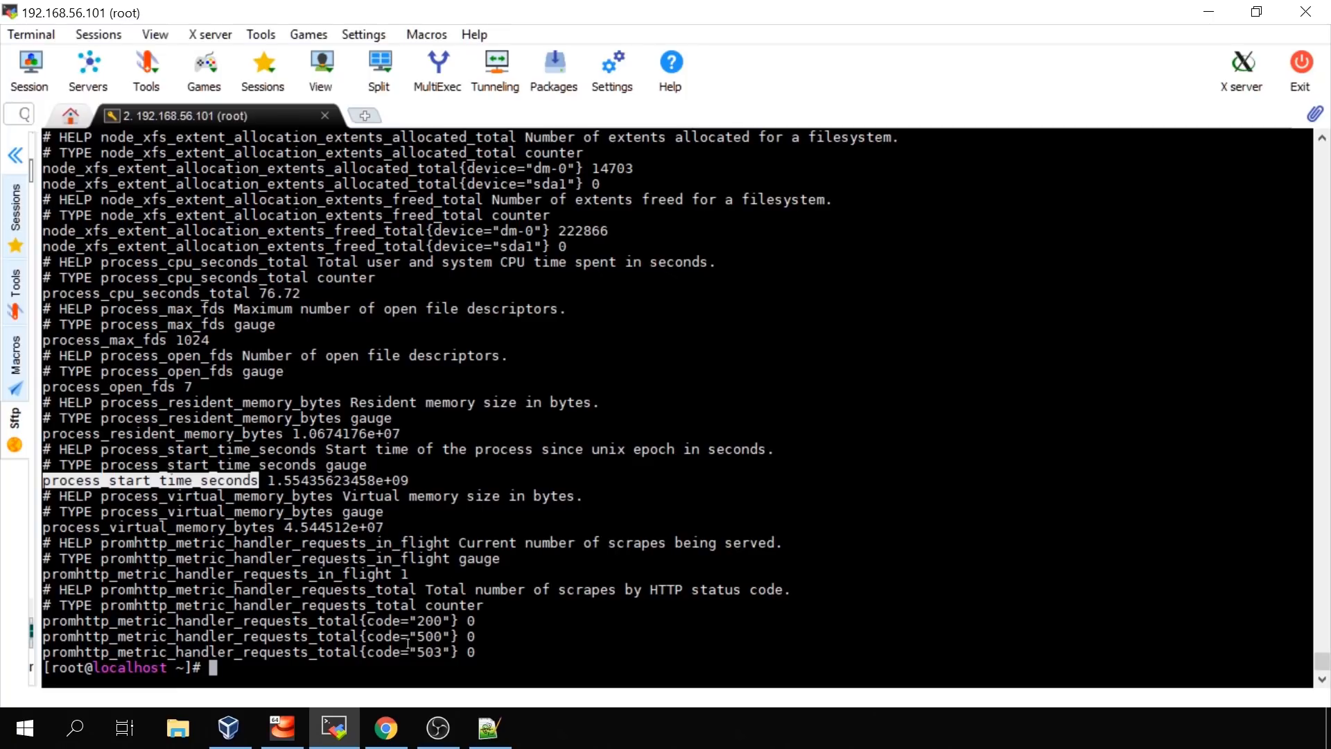
{"action": "left_click", "coordinate": [386, 728]}
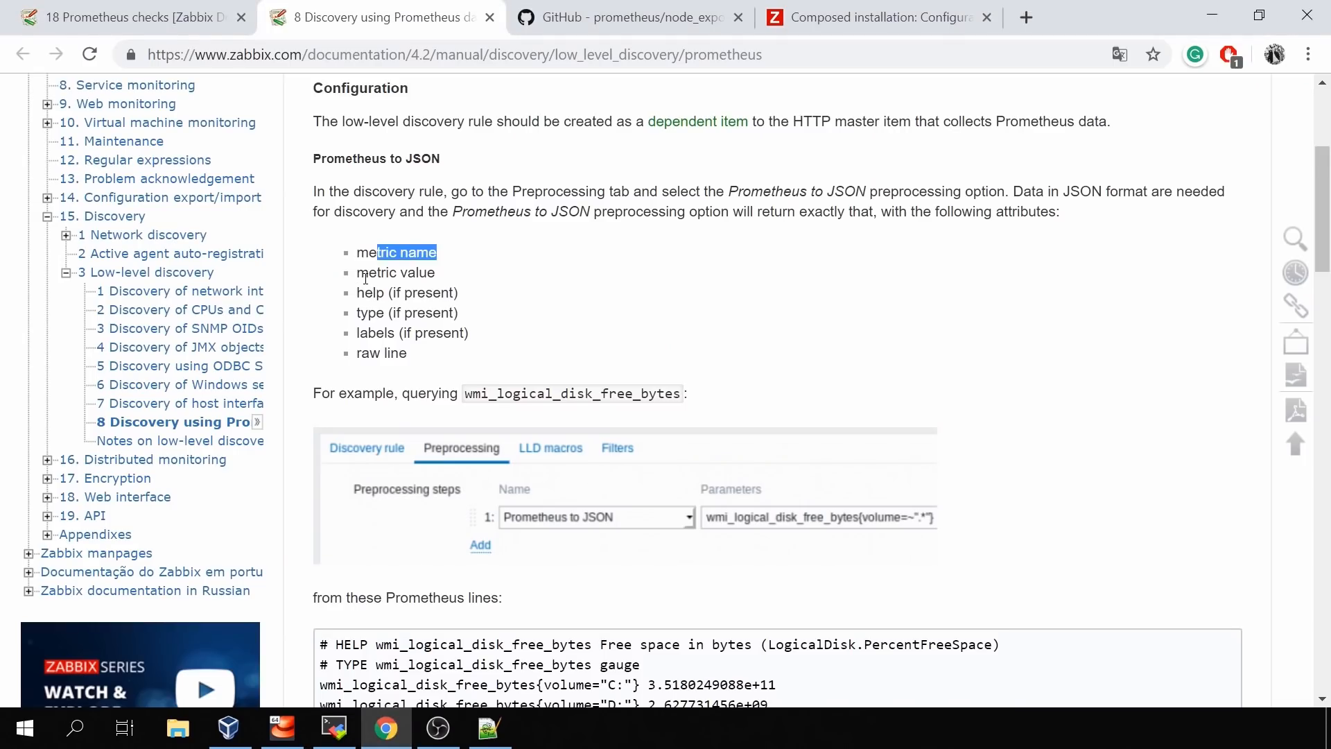
Read the remaining returned attributes: metric value, help, type, labels and raw line
{"action": "left_click_drag", "start_coordinate": [361, 275], "coordinate": [442, 280]}
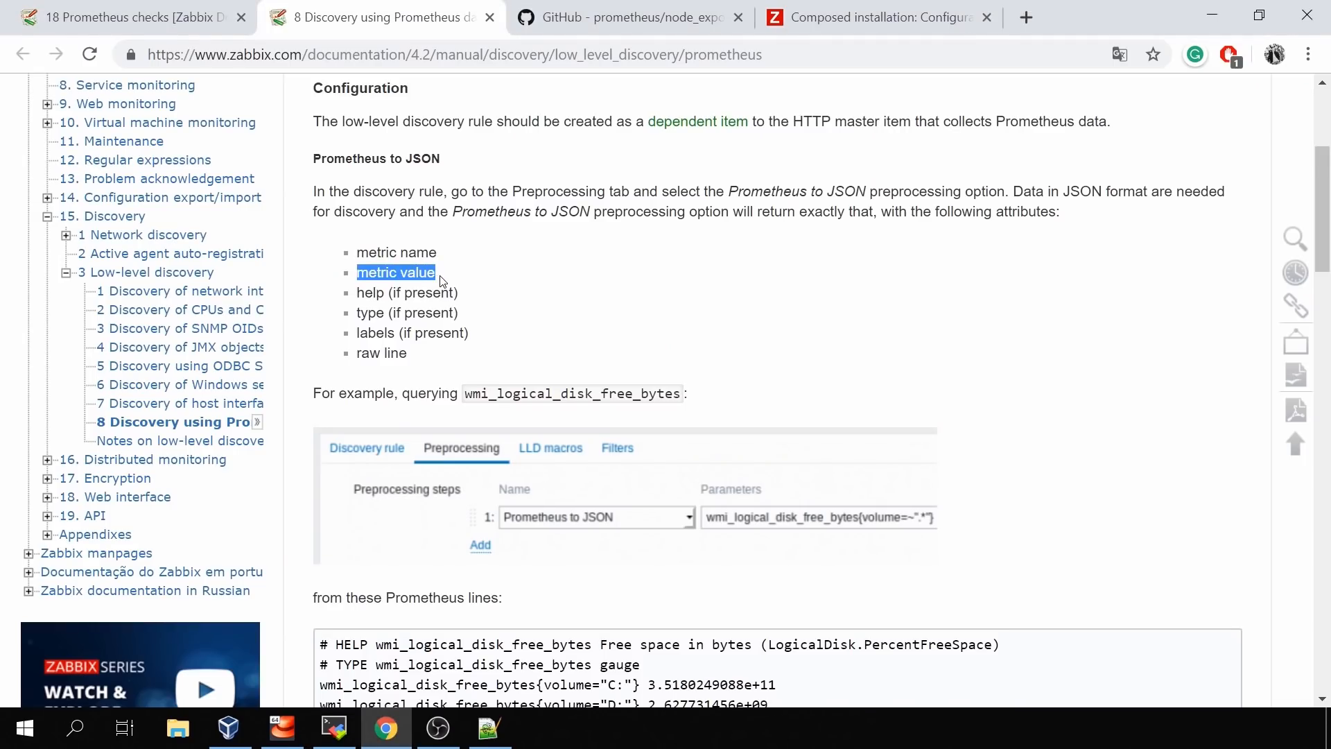
{"action": "left_click_drag", "start_coordinate": [388, 292], "coordinate": [382, 294]}
{"action": "double_click", "coordinate": [378, 294]}
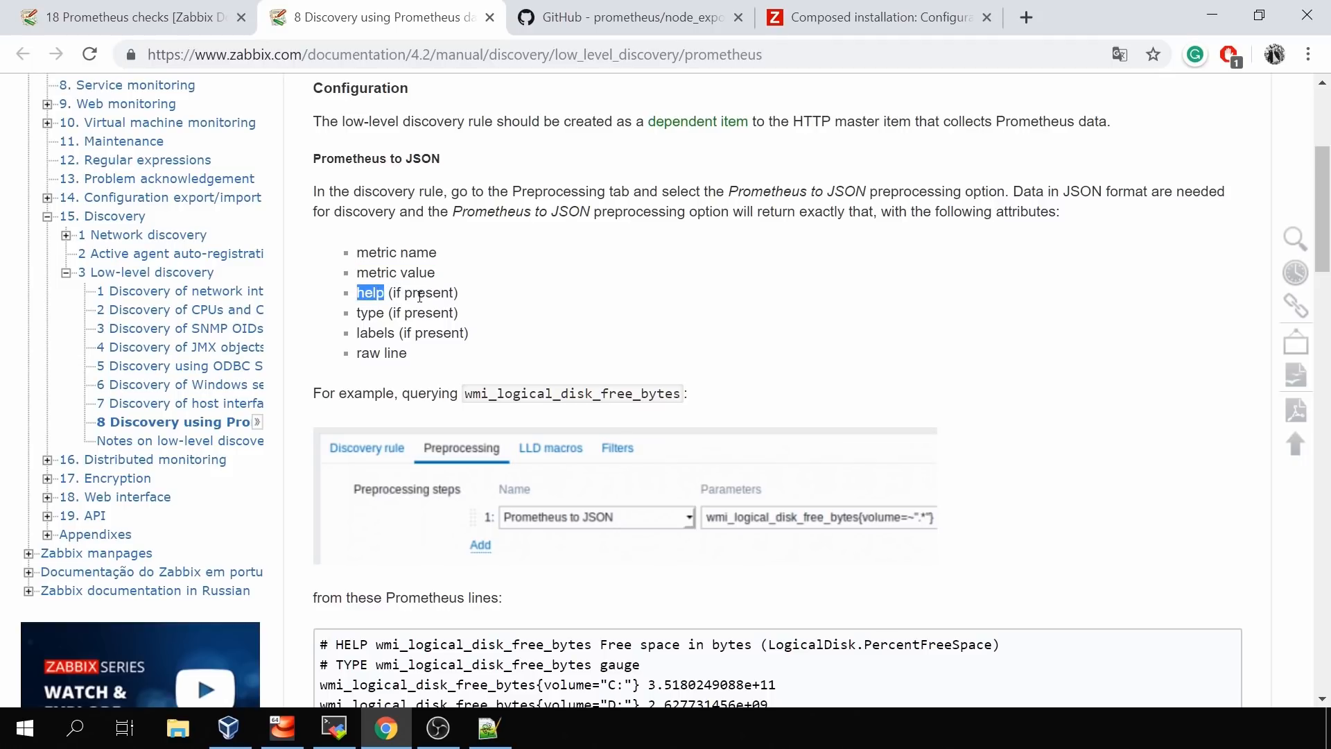
{"action": "double_click", "coordinate": [374, 312]}
{"action": "double_click", "coordinate": [377, 333]}
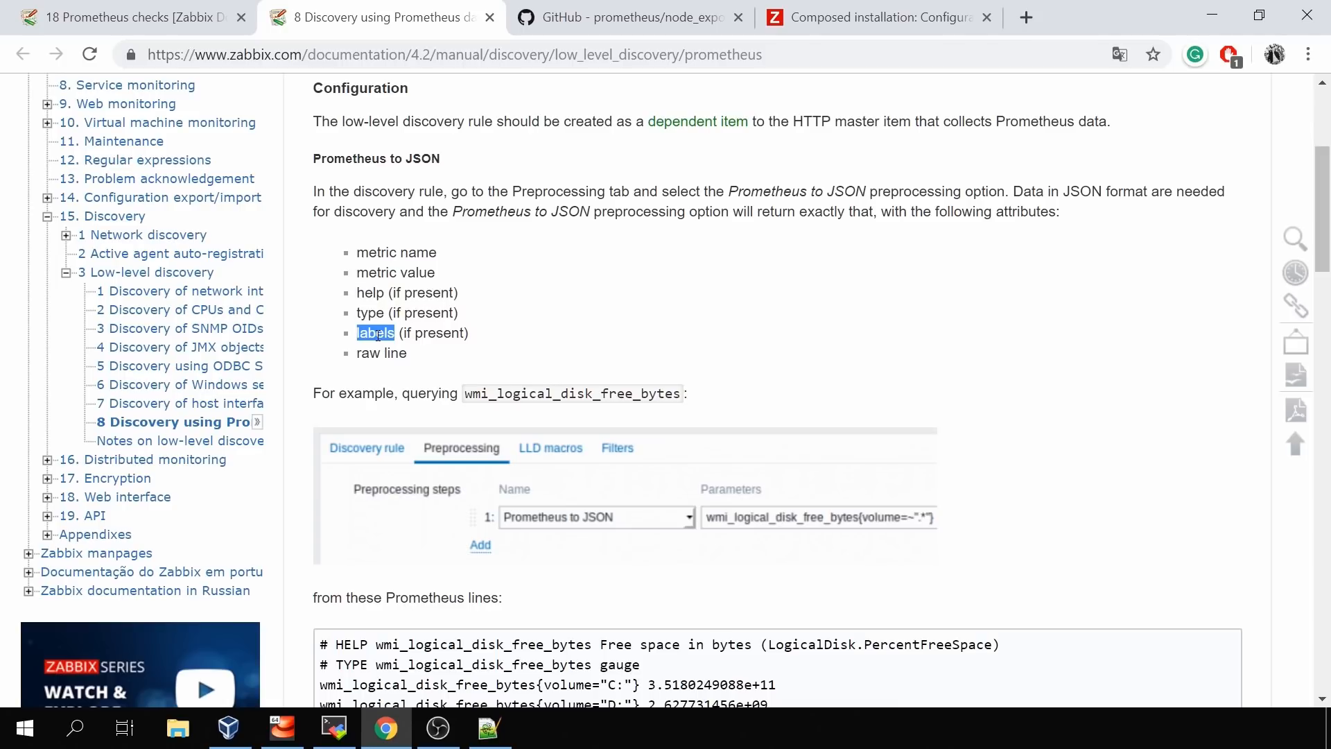
{"action": "left_click_drag", "start_coordinate": [384, 354], "coordinate": [378, 355]}
{"action": "scroll", "coordinate": [577, 383], "scroll_direction": "down", "scroll_amount": 2}
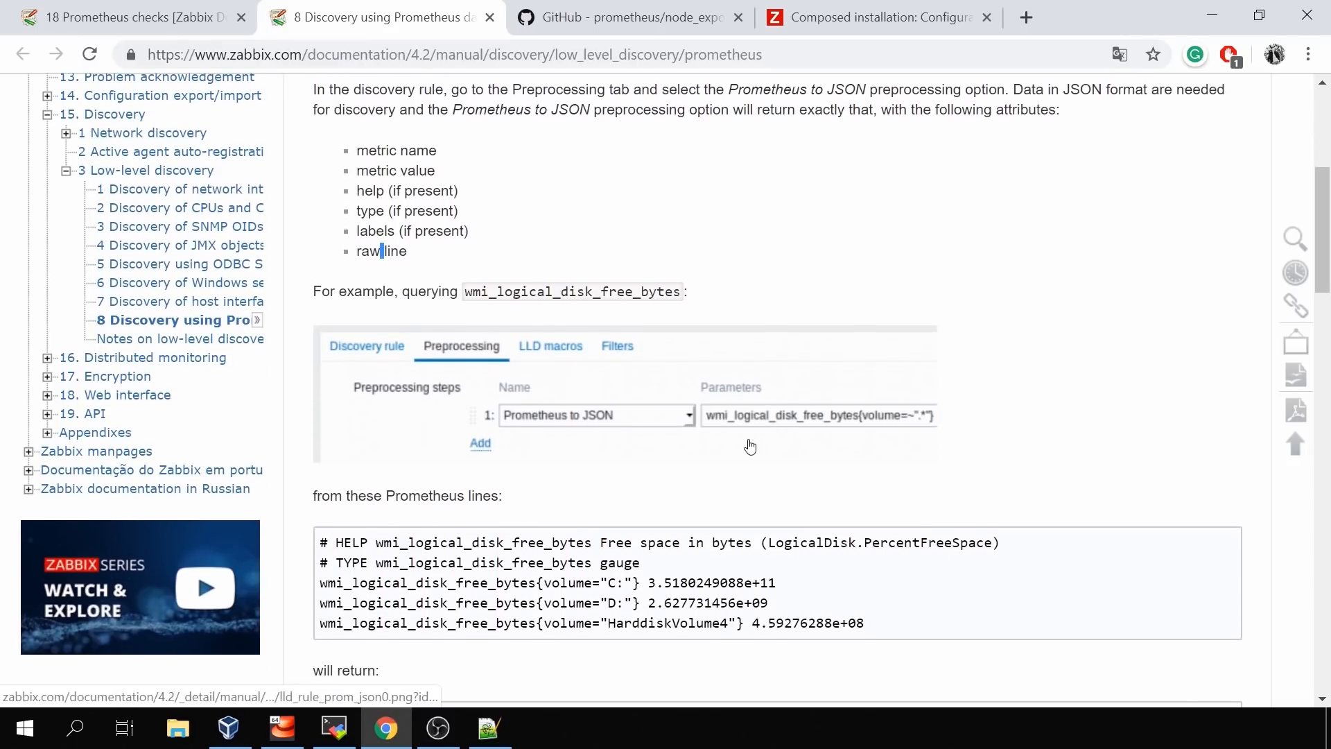
Examine the name, labels, value and line_raw fields in the example JSON output, and go back to the Zabbix rule's preprocessing
{"action": "scroll", "coordinate": [787, 579], "scroll_direction": "down", "scroll_amount": 8}
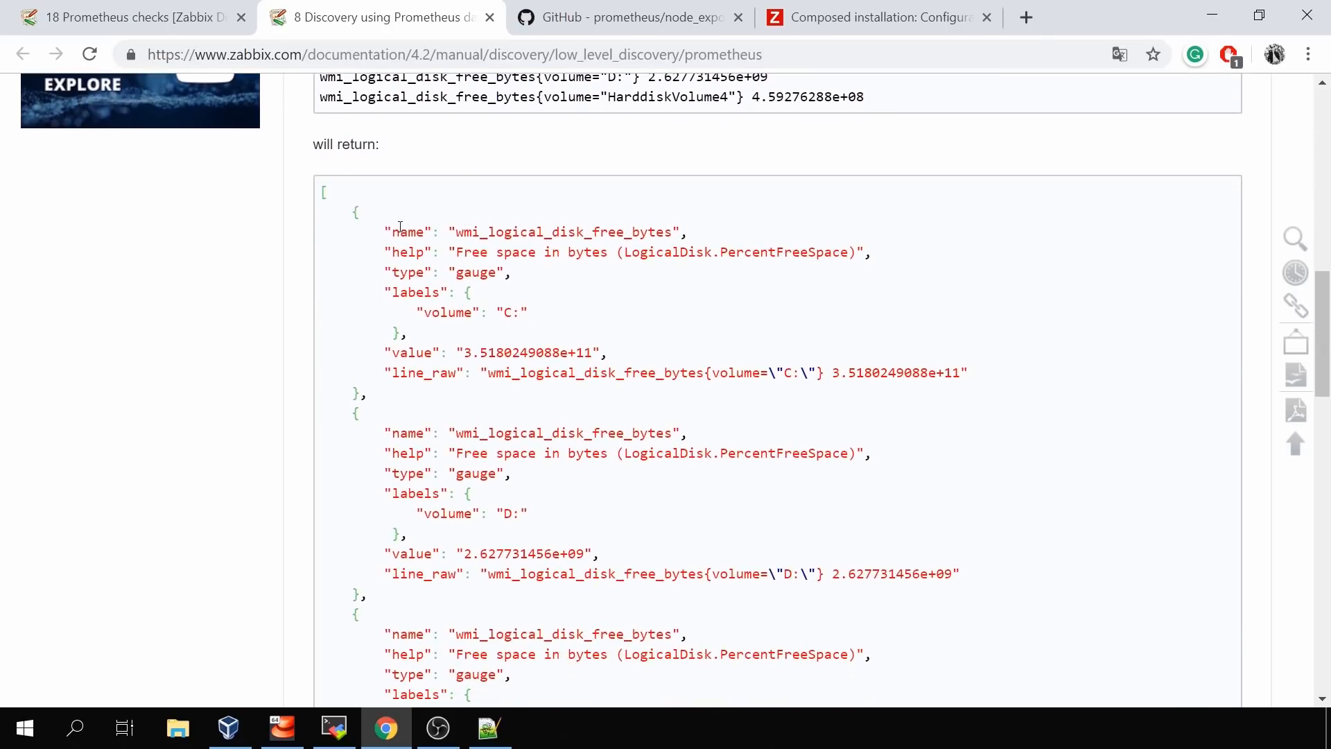
{"action": "left_click_drag", "start_coordinate": [441, 232], "coordinate": [466, 275]}
{"action": "left_click_drag", "start_coordinate": [428, 292], "coordinate": [520, 313]}
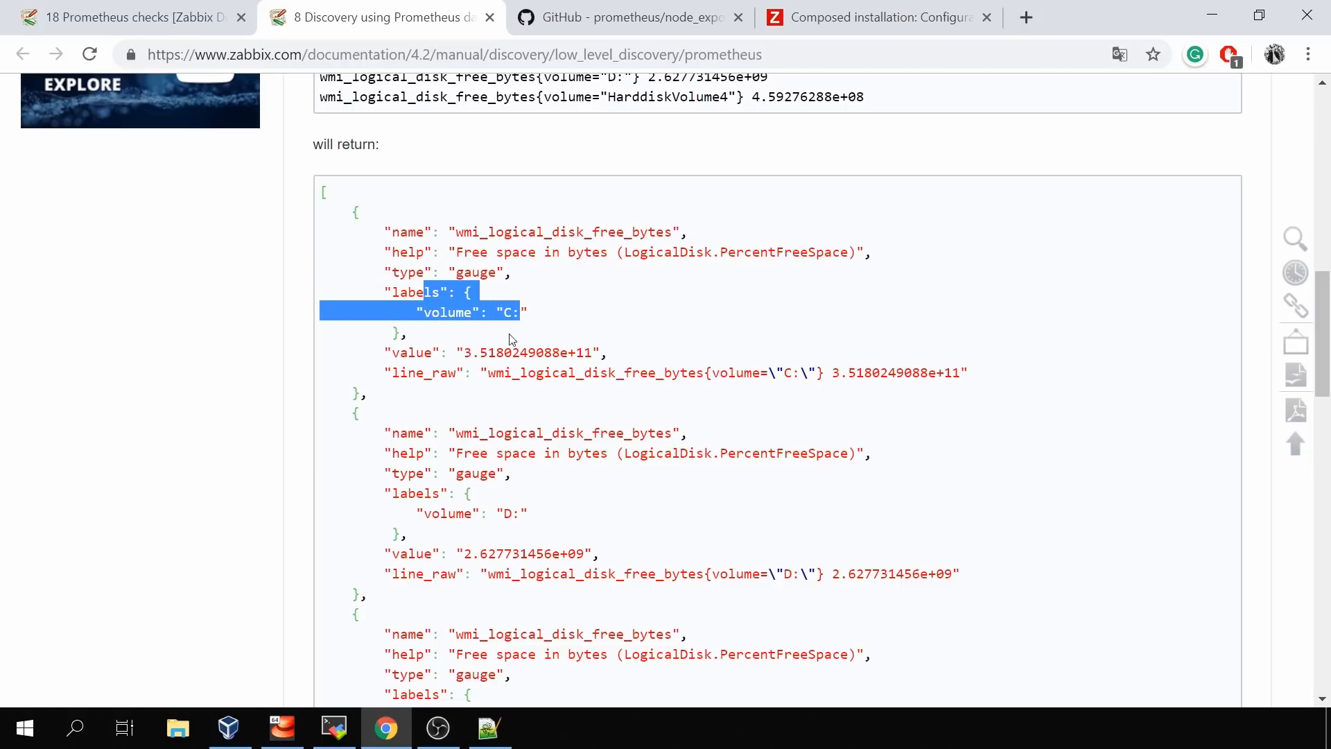
{"action": "left_click", "coordinate": [423, 349]}
{"action": "left_click_drag", "start_coordinate": [423, 349], "coordinate": [601, 353]}
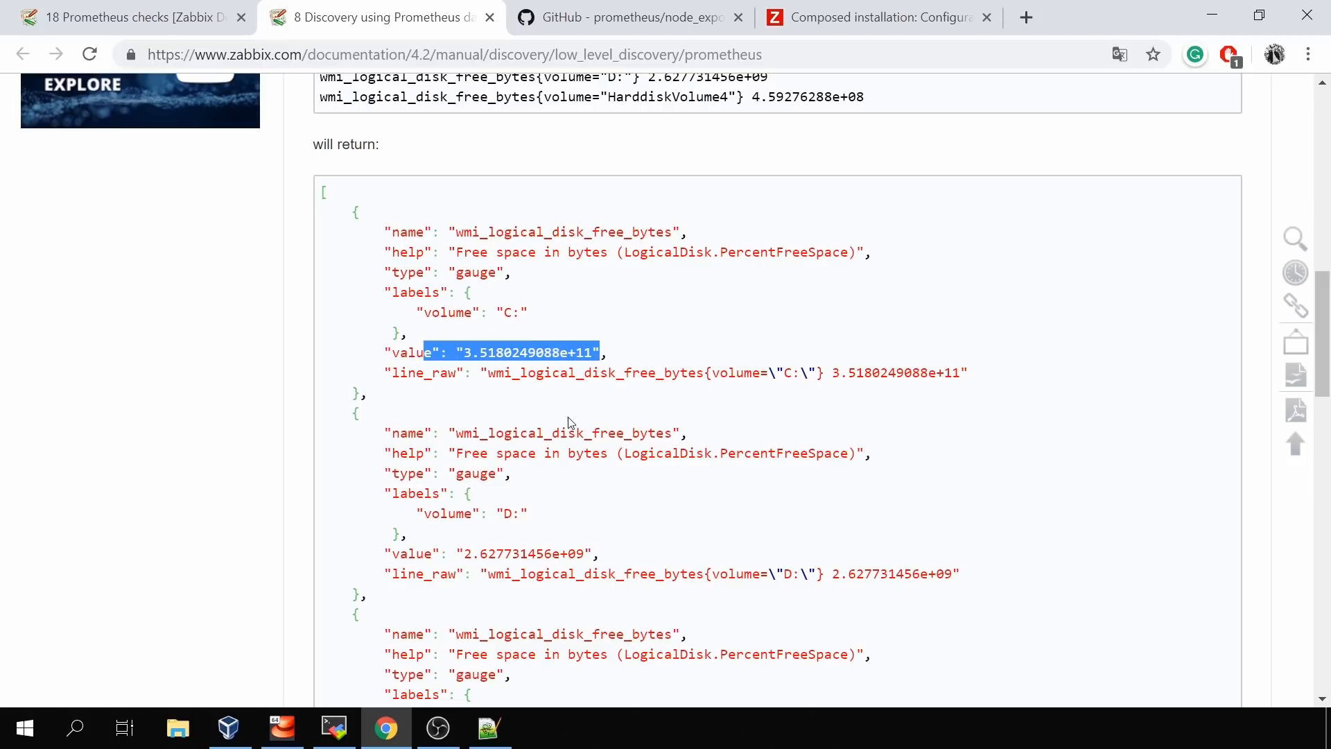
{"action": "left_click", "coordinate": [772, 374]}
{"action": "scroll", "coordinate": [633, 350], "scroll_direction": "up", "scroll_amount": 10}
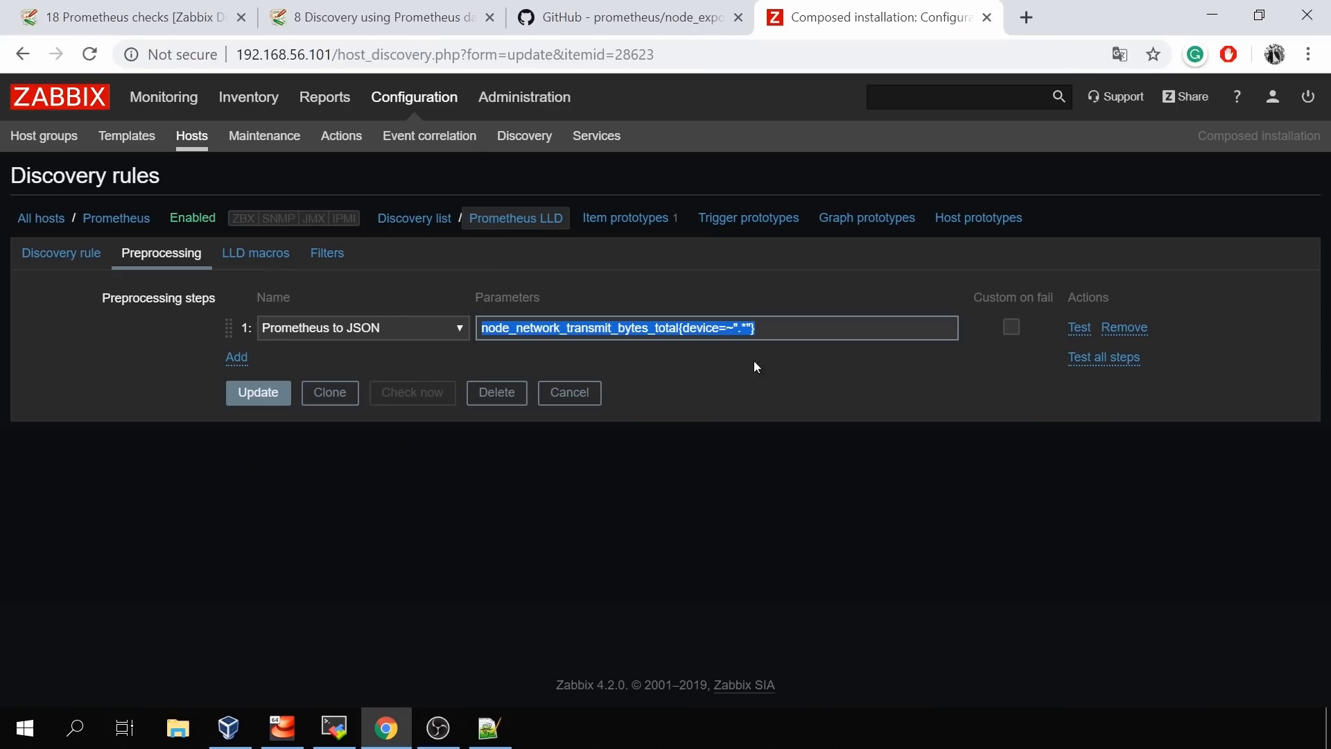
Switch to the MobaXterm terminal, run curl 192.168.56.101:9100/metrics | grep node_network_transmit_packets_total, and examine the device lines in the output
{"action": "left_click", "coordinate": [686, 332]}
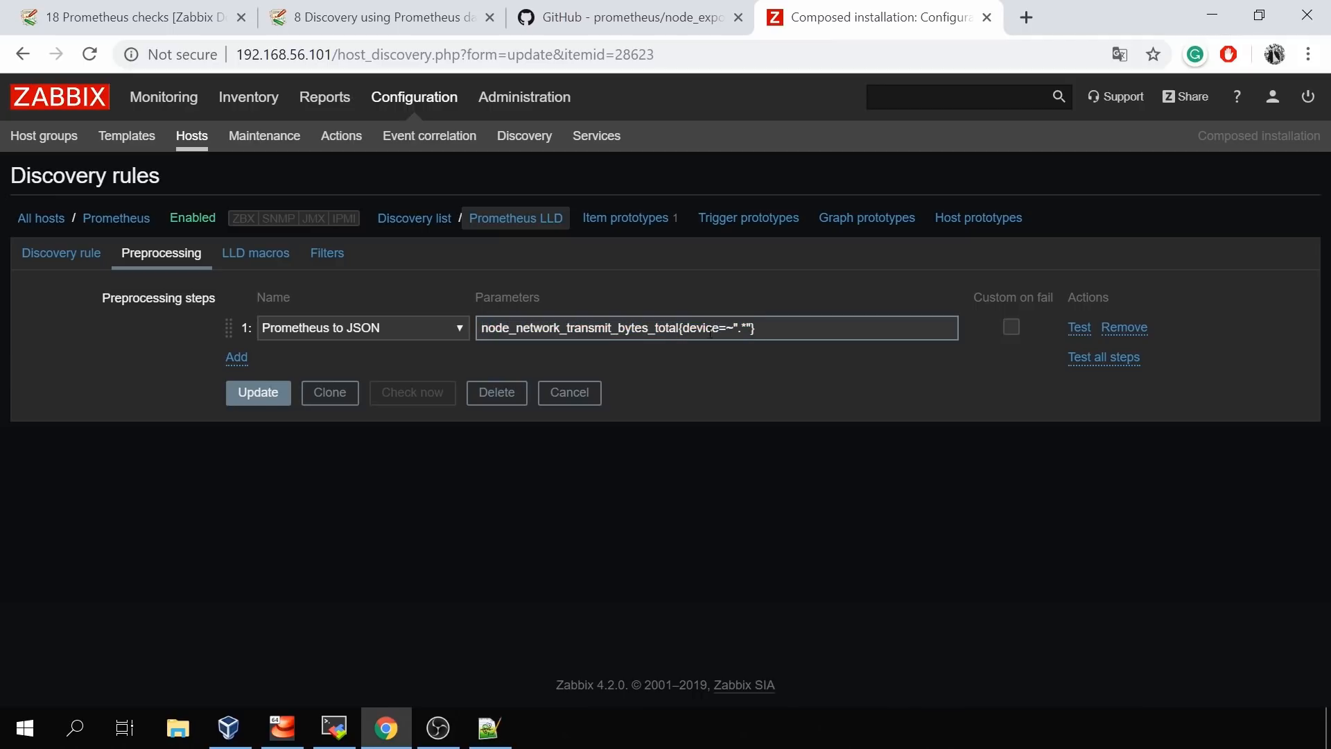
{"action": "left_click_drag", "start_coordinate": [679, 328], "coordinate": [314, 327]}
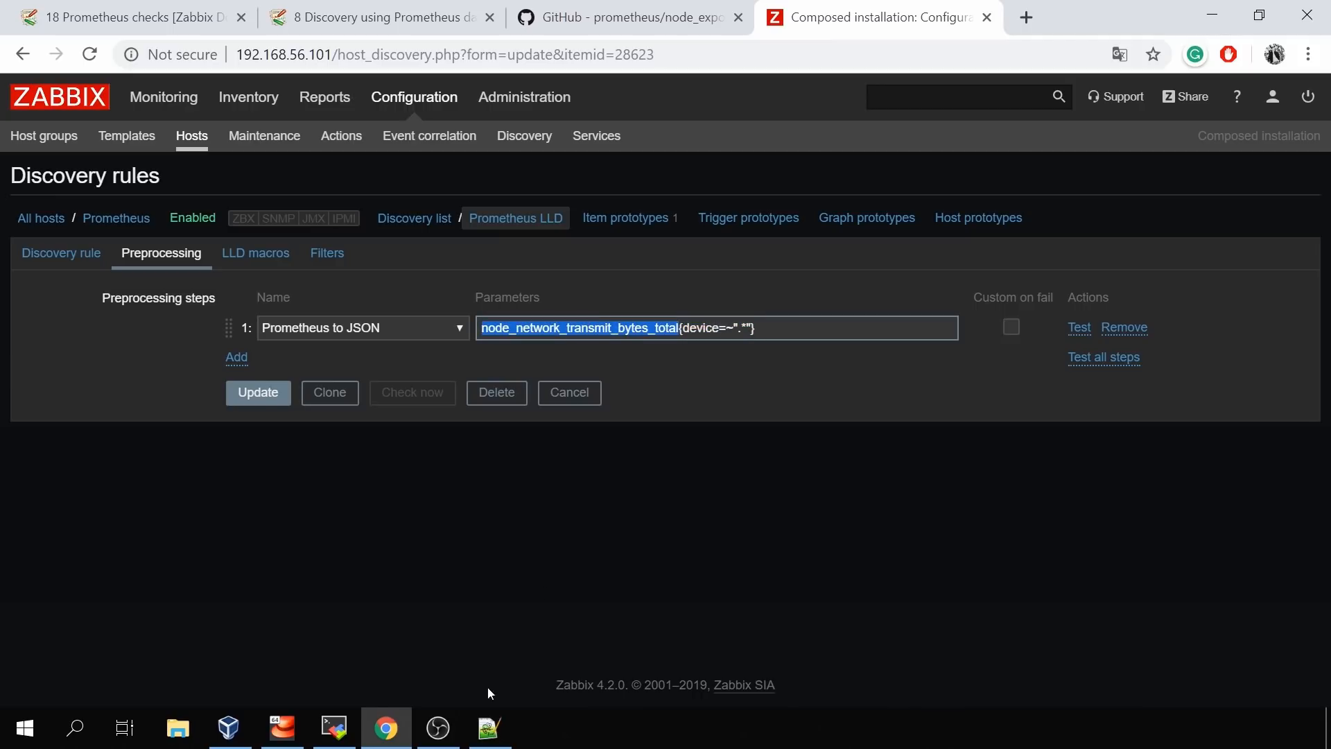
{"action": "left_click", "coordinate": [351, 716]}
{"action": "key", "text": "Up"}
{"action": "type", "text": "| grep node_network_transmit_packets_total"}
{"action": "key", "text": "BackSpace"}
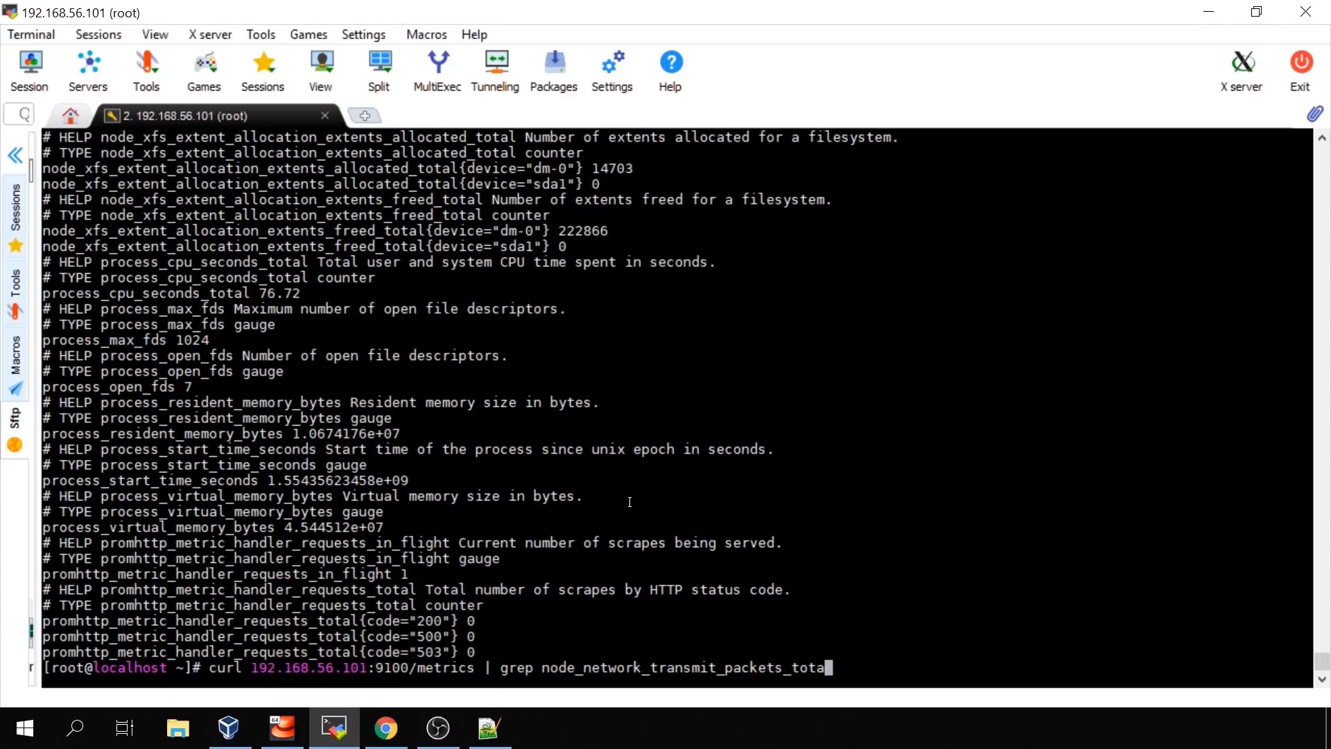
{"action": "type", "text": "l"}
{"action": "key", "text": "Return"}
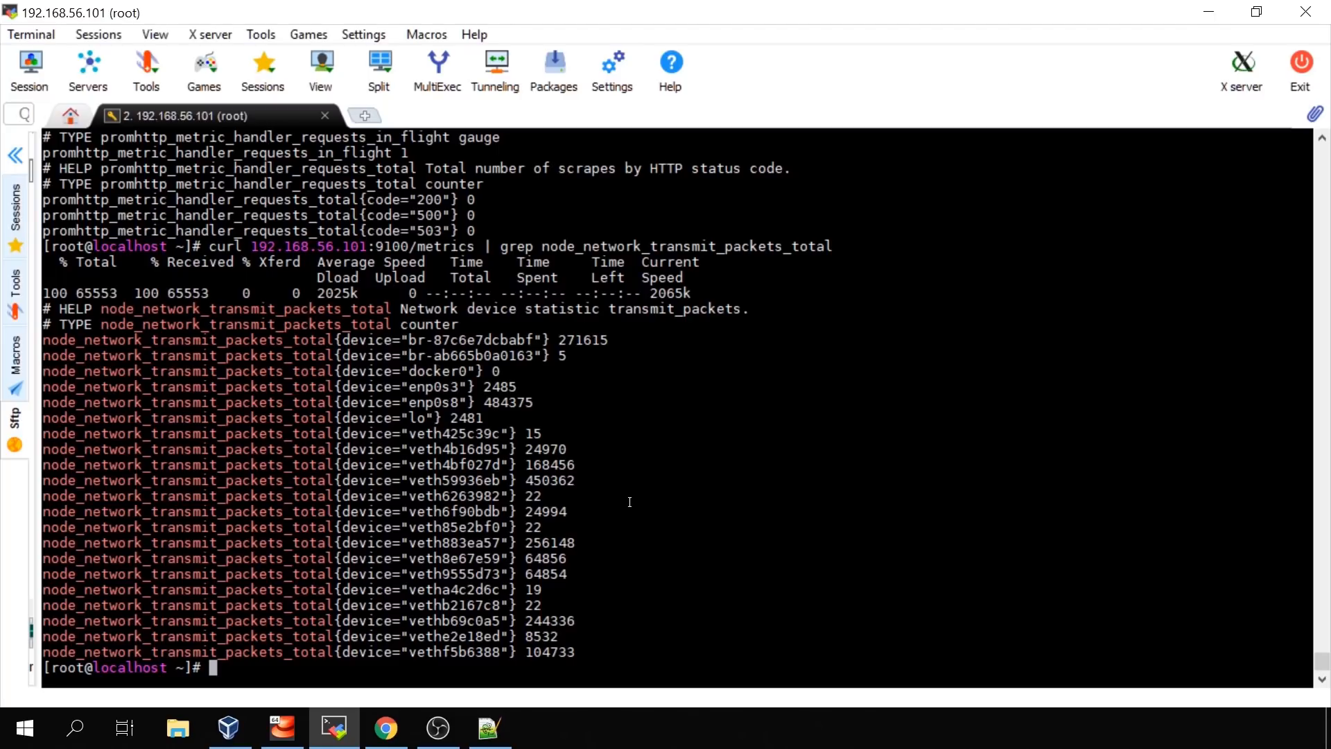
{"action": "left_click_drag", "start_coordinate": [50, 346], "coordinate": [637, 651]}
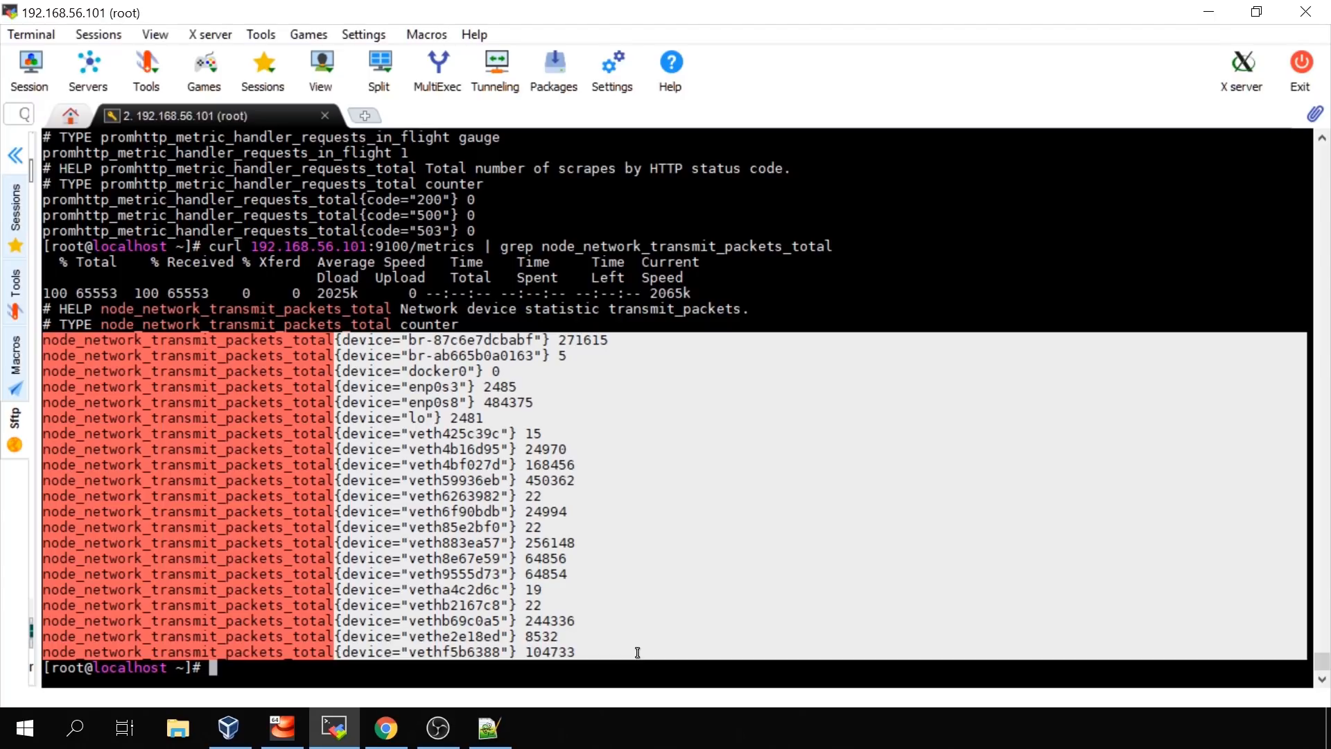
Return to Zabbix in Chrome, open the discovery rule's LLD macros, and examine the {#DEVICE} macro and the JSONPath column
{"action": "left_click", "coordinate": [386, 728]}
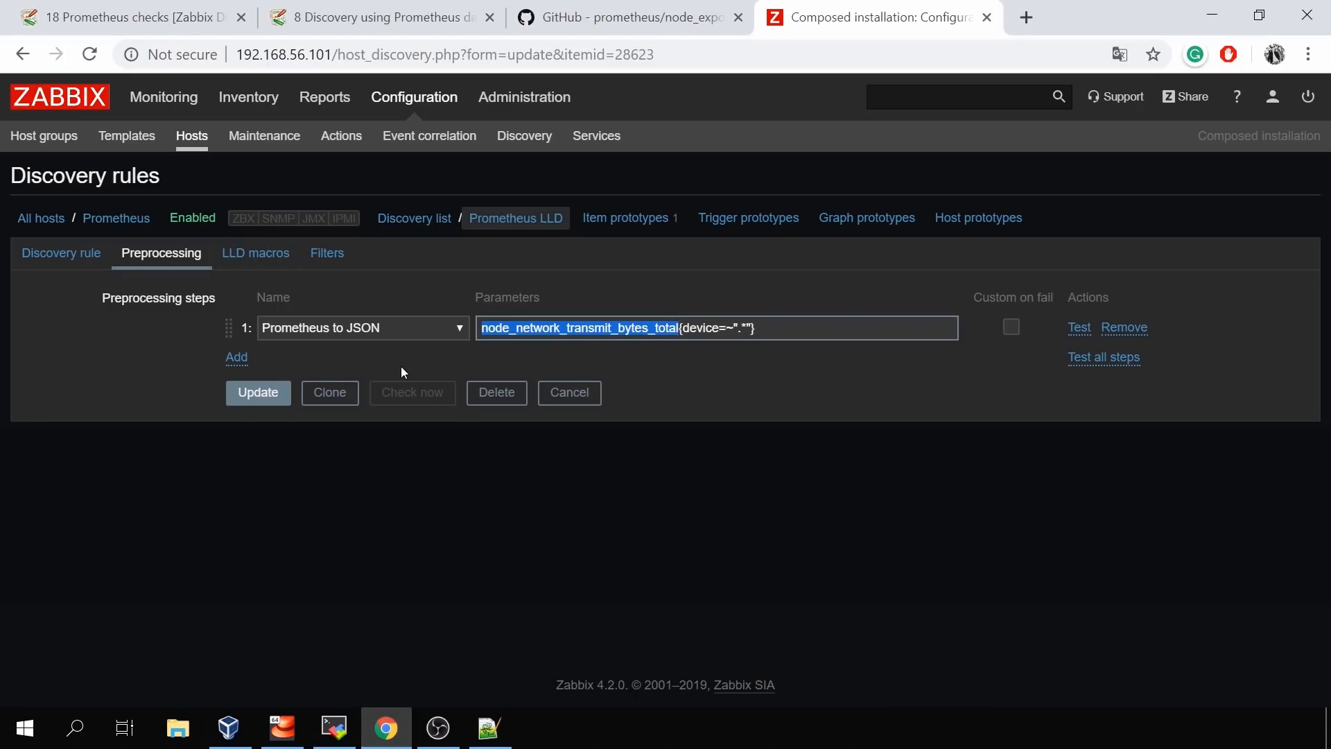
{"action": "left_click", "coordinate": [254, 258]}
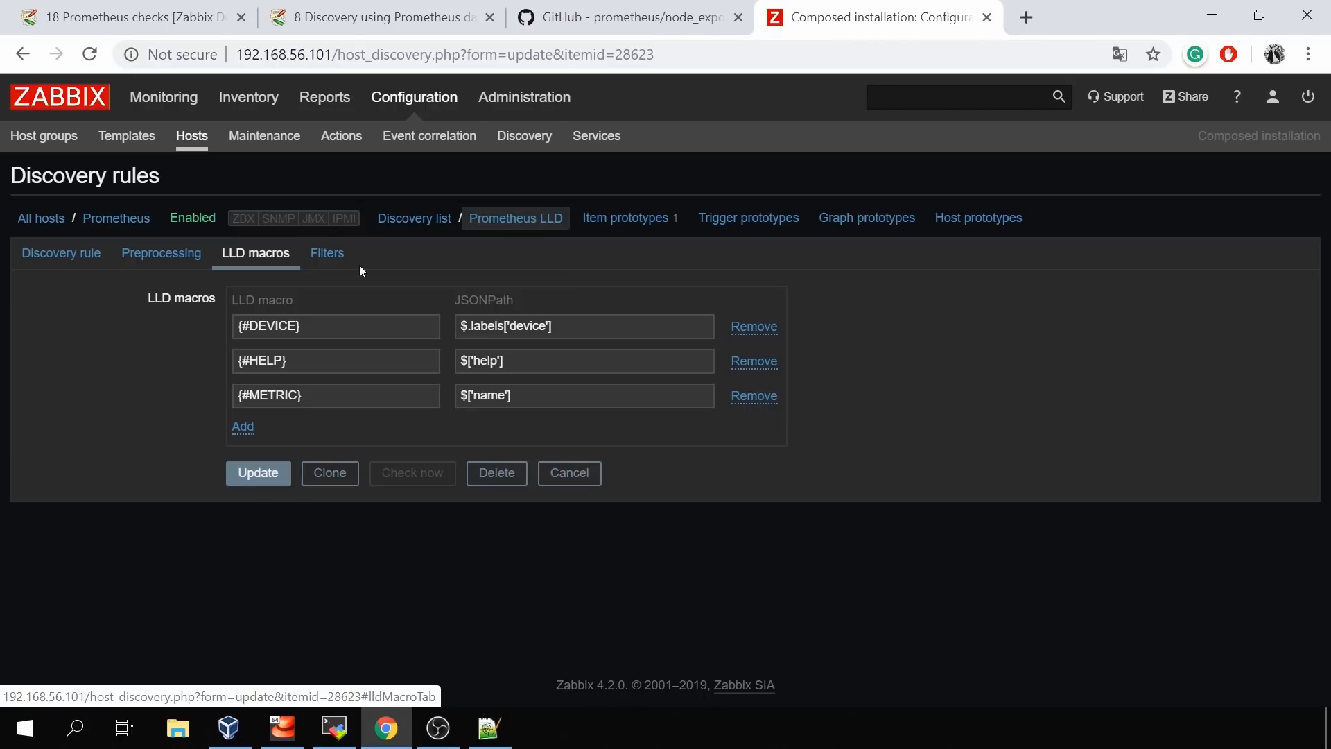
{"action": "double_click", "coordinate": [312, 330]}
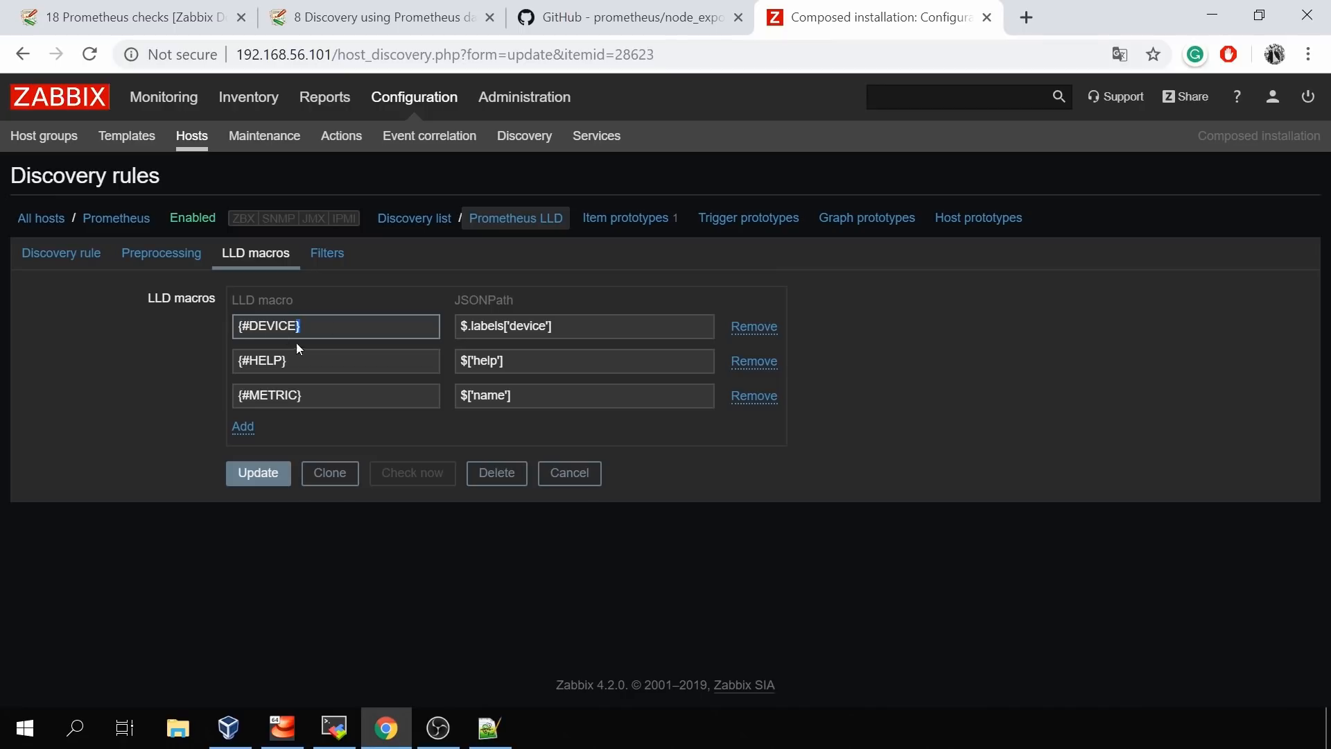
{"action": "double_click", "coordinate": [279, 327]}
{"action": "left_click_drag", "start_coordinate": [461, 300], "coordinate": [514, 300]}
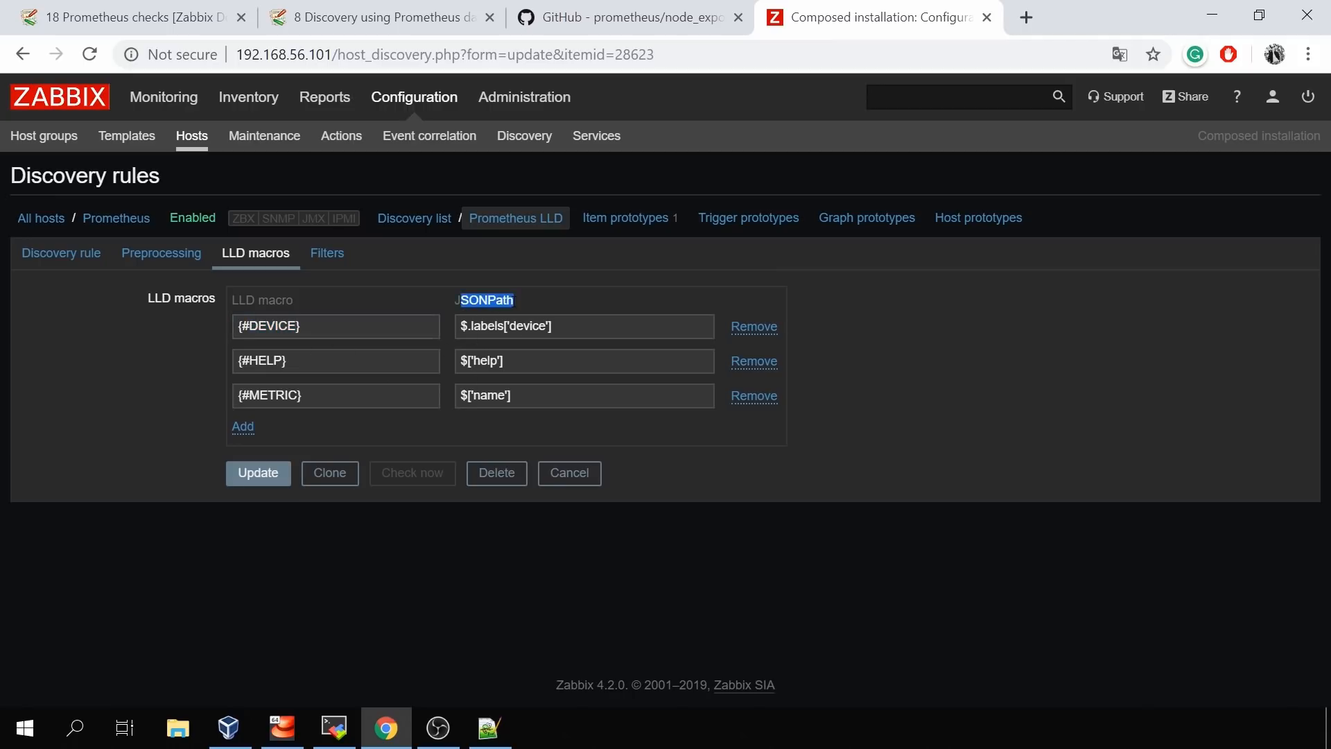
Examine how the JSONPath $.labels['device'] maps the device label to the {#DEVICE} macro
{"action": "left_click", "coordinate": [900, 310]}
{"action": "left_click", "coordinate": [570, 334]}
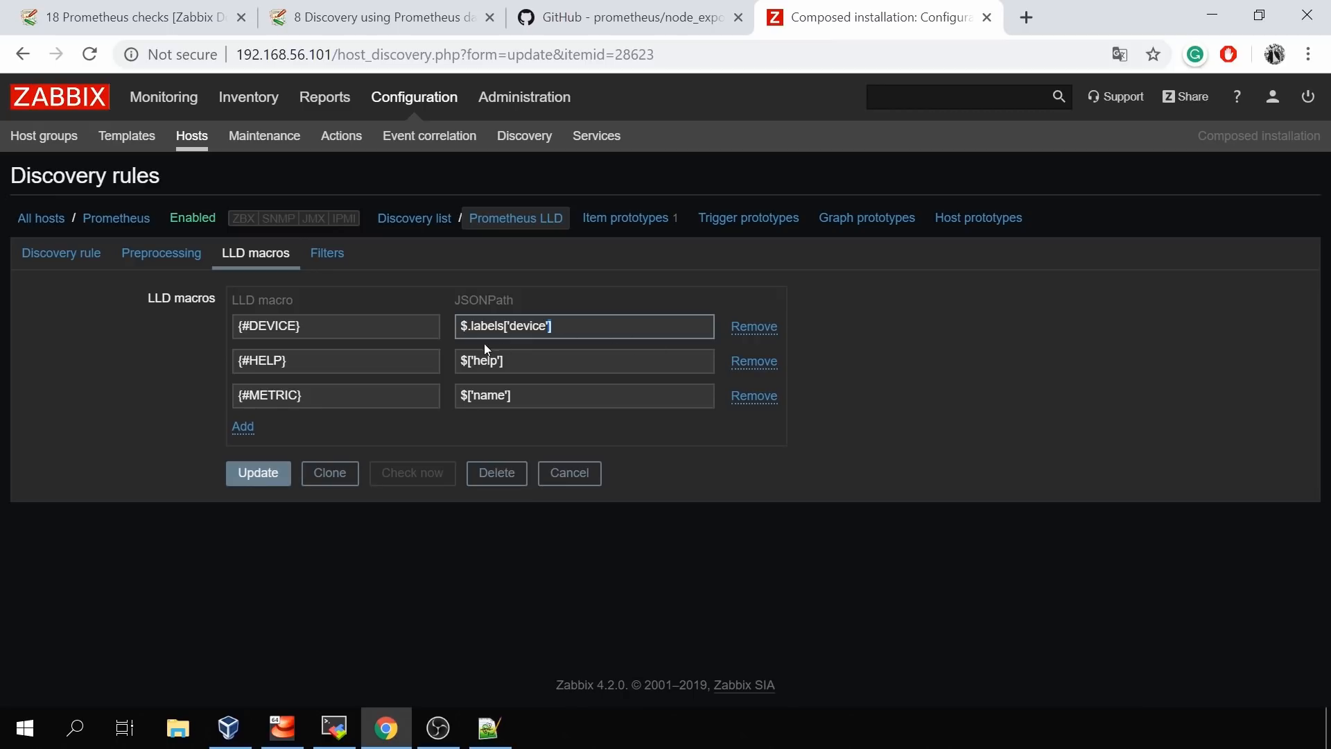
{"action": "left_click_drag", "start_coordinate": [472, 328], "coordinate": [506, 331]}
{"action": "double_click", "coordinate": [535, 328]}
{"action": "left_click_drag", "start_coordinate": [471, 329], "coordinate": [570, 333]}
{"action": "left_click_drag", "start_coordinate": [354, 332], "coordinate": [235, 336]}
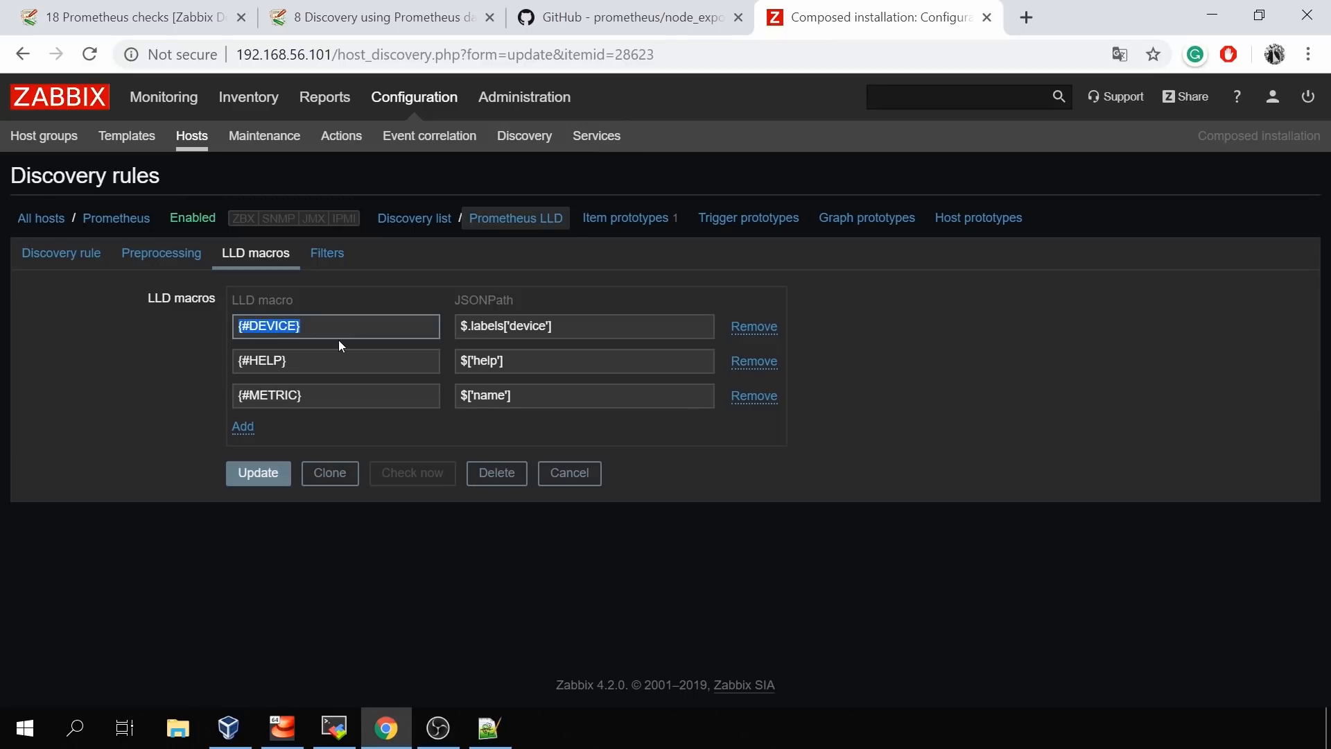
Examine the {#HELP} and {#METRIC} macros with their JSONPaths $['help'] and $['name'], and review all three macro names
{"action": "left_click_drag", "start_coordinate": [358, 362], "coordinate": [206, 364]}
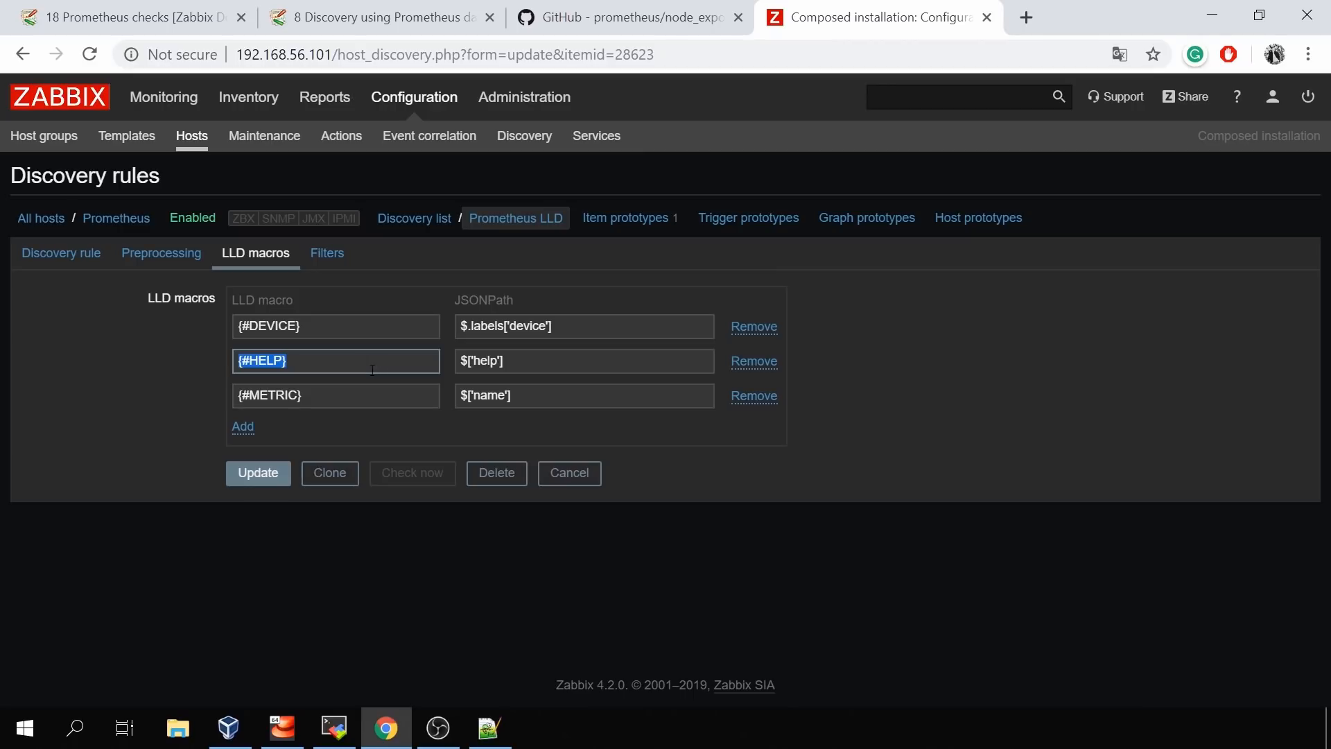
{"action": "left_click", "coordinate": [526, 370]}
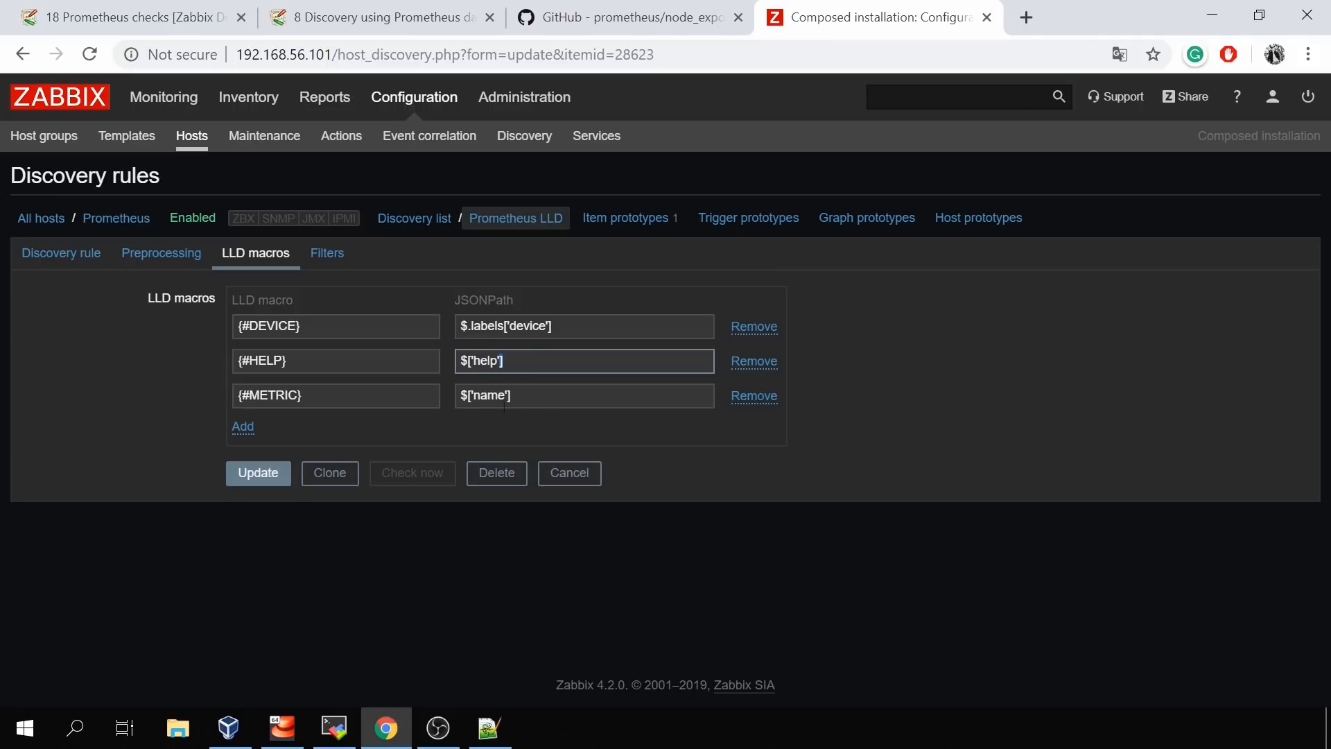
{"action": "left_click_drag", "start_coordinate": [433, 395], "coordinate": [172, 398]}
{"action": "left_click_drag", "start_coordinate": [474, 396], "coordinate": [508, 396]}
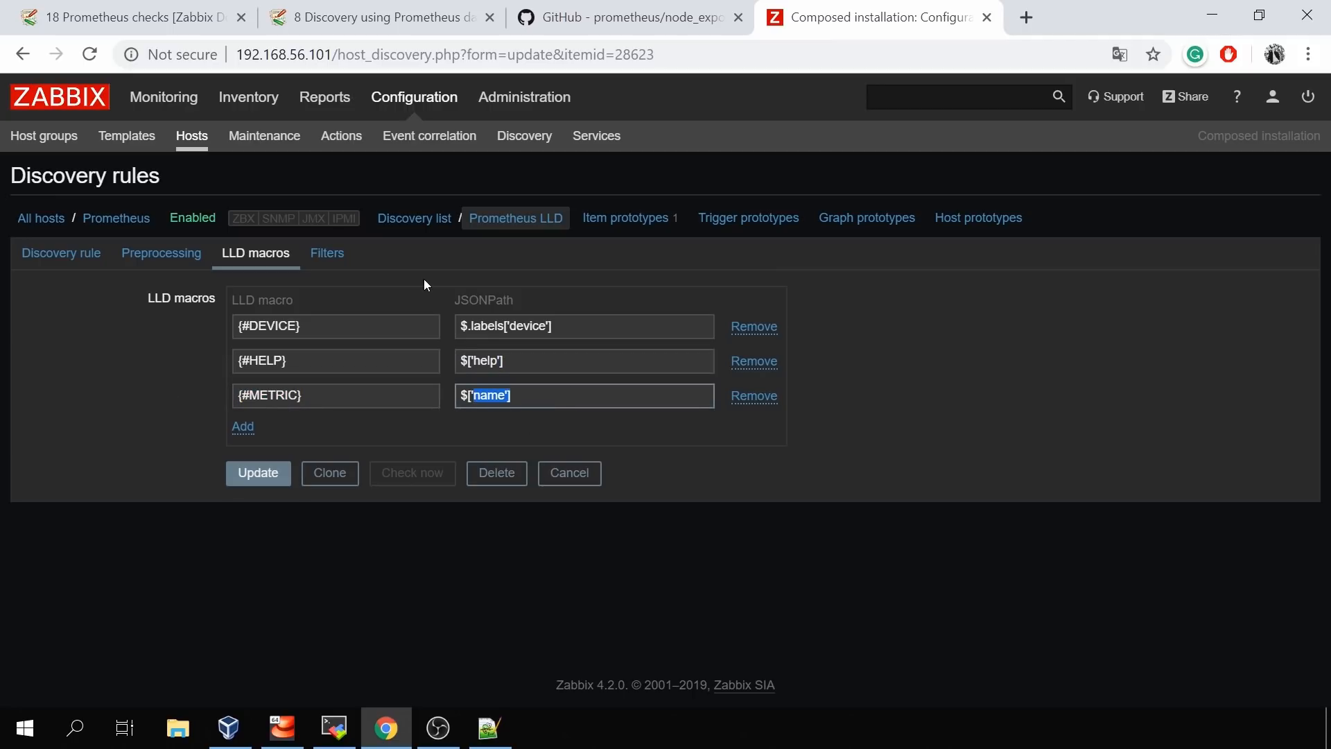
{"action": "left_click_drag", "start_coordinate": [329, 326], "coordinate": [228, 318]}
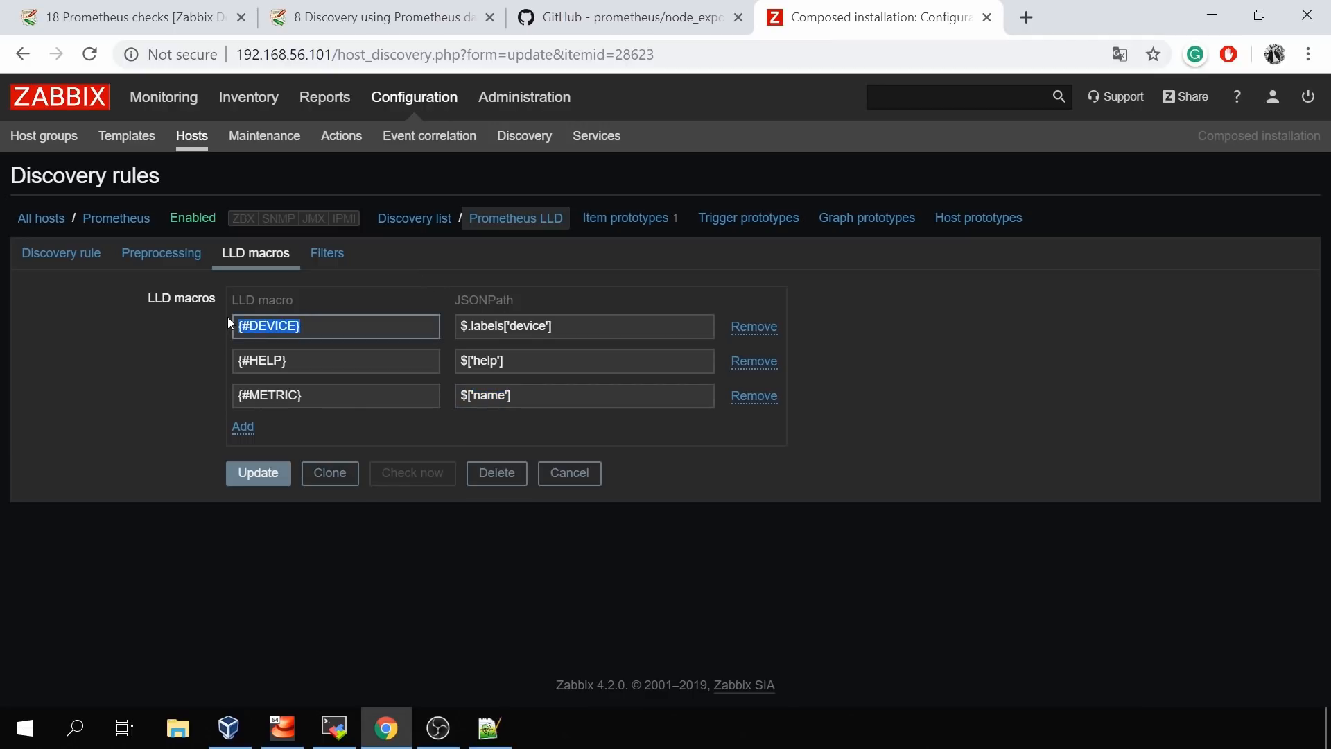
{"action": "left_click_drag", "start_coordinate": [299, 359], "coordinate": [208, 359]}
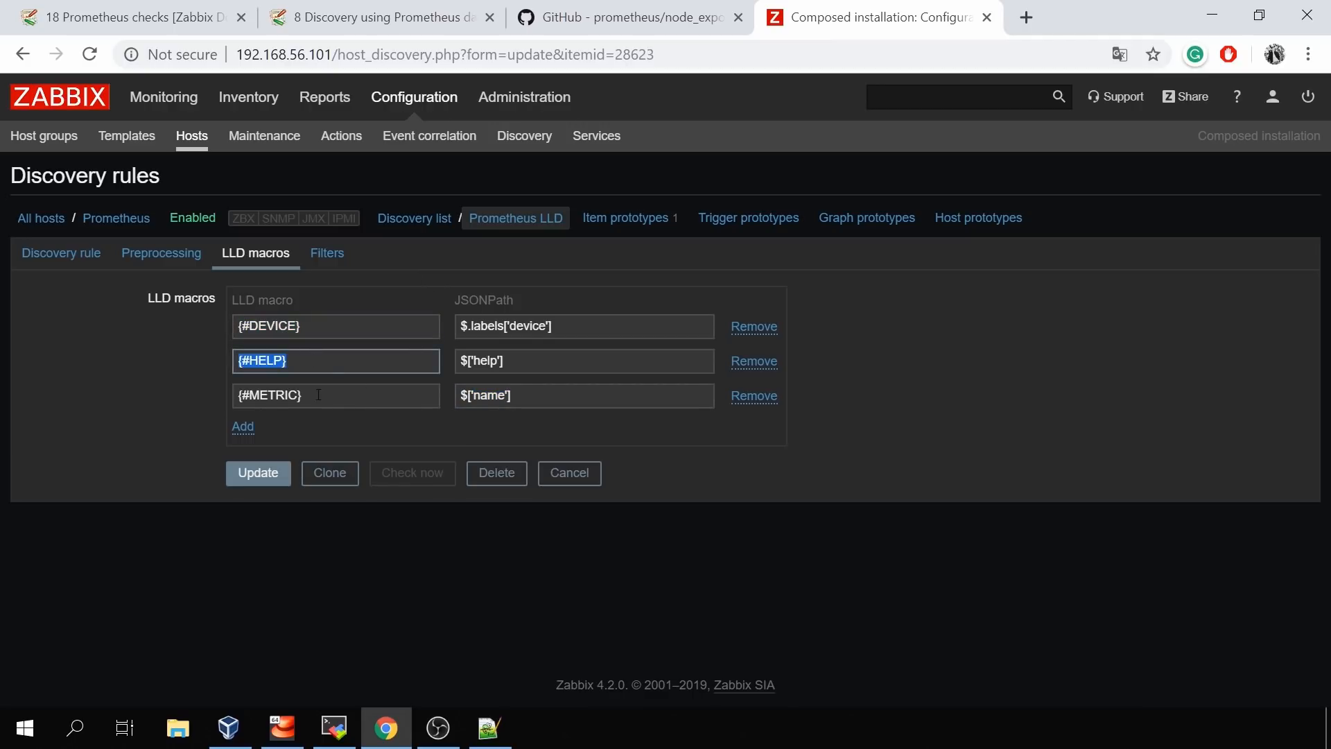
{"action": "left_click_drag", "start_coordinate": [318, 394], "coordinate": [189, 383]}
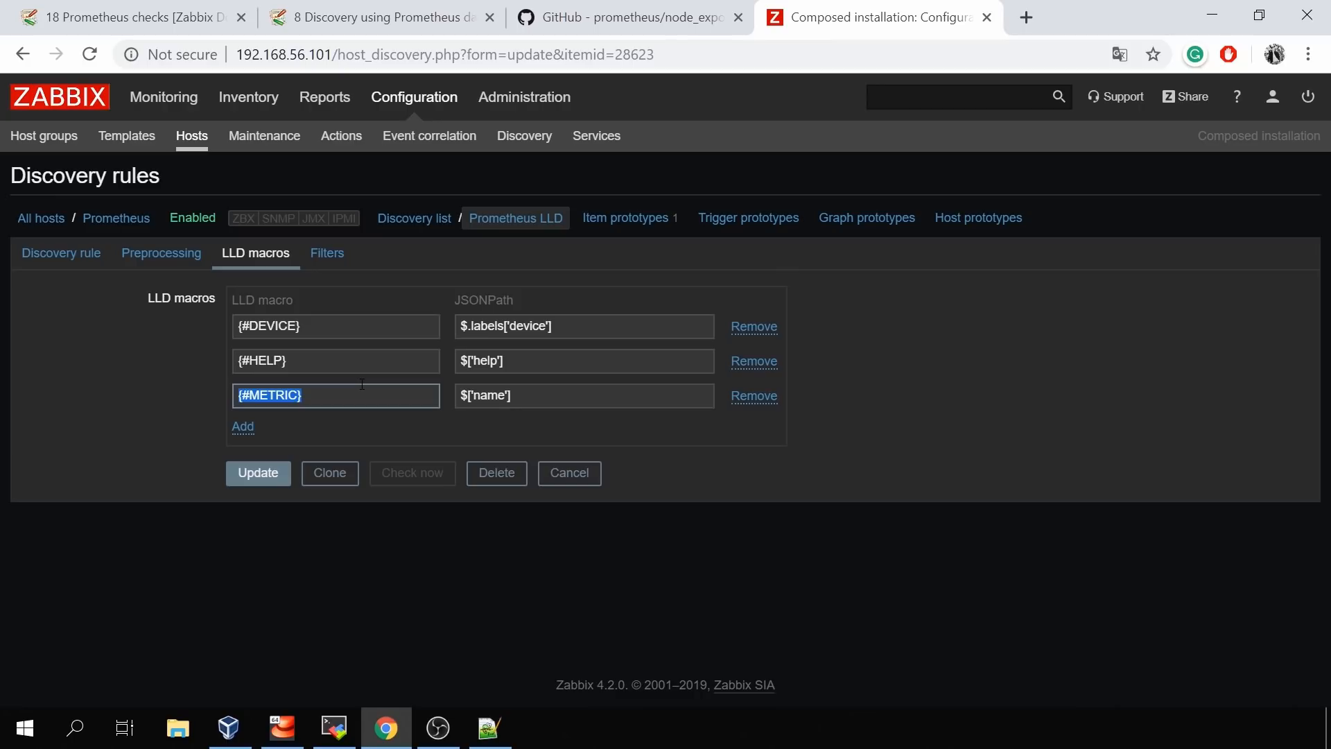
{"action": "left_click", "coordinate": [173, 346]}
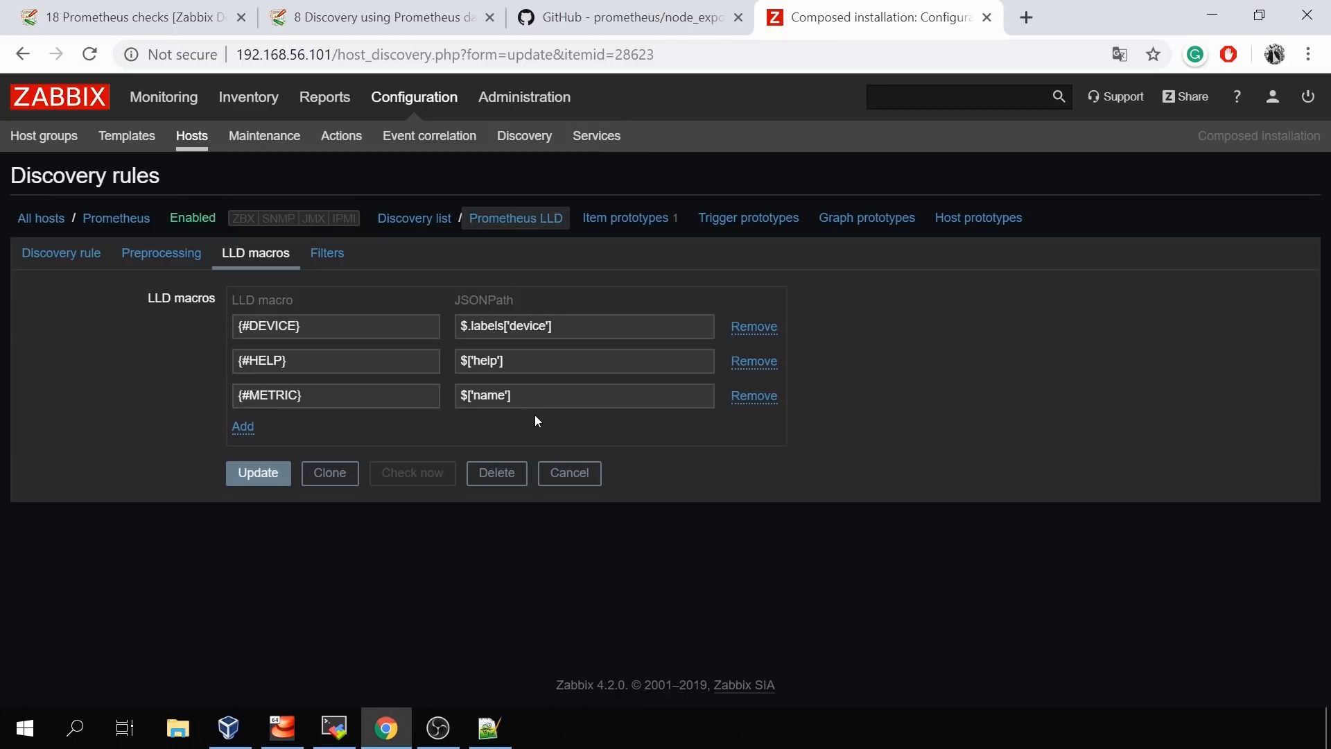
Open the {#METRIC} on {#DEVICE} item prototype, check the metric lines in the MobaXterm terminal, and return to the prototype in Chrome
{"action": "left_click", "coordinate": [619, 219]}
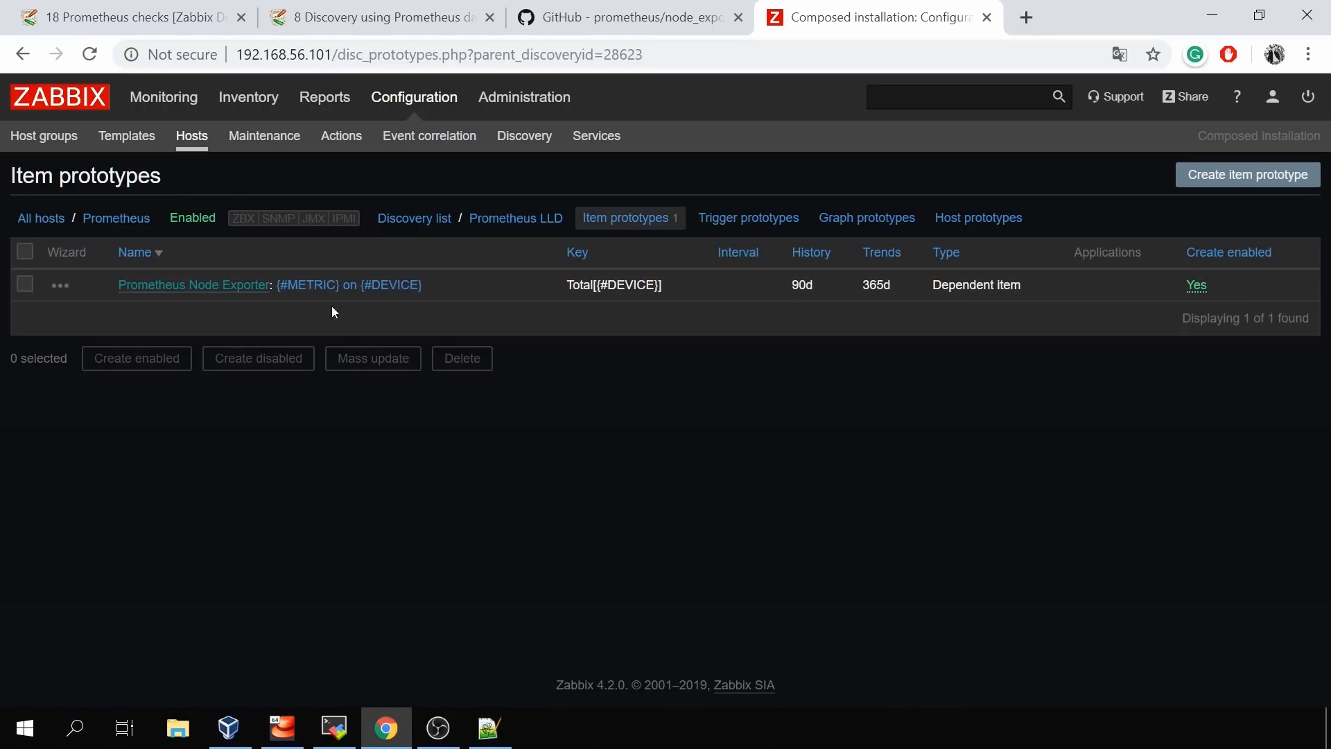
{"action": "left_click", "coordinate": [334, 286]}
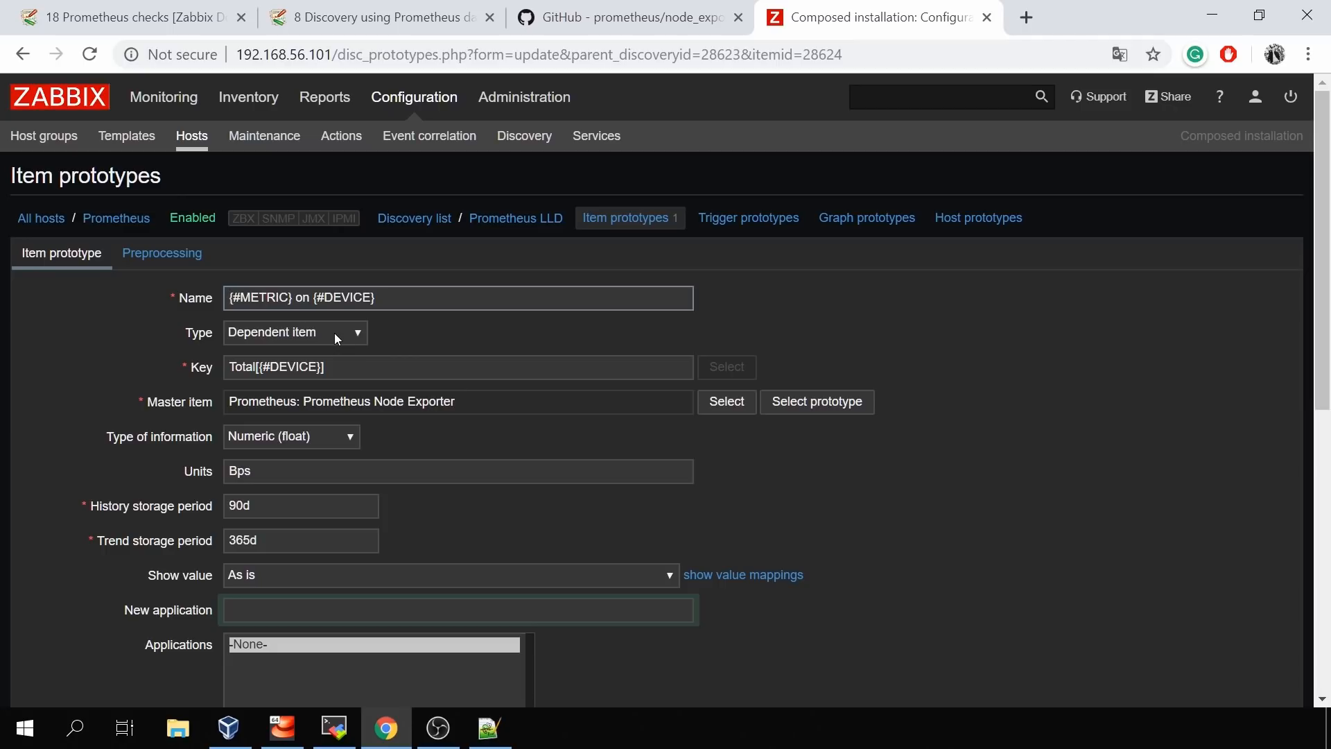
{"action": "left_click", "coordinate": [333, 727]}
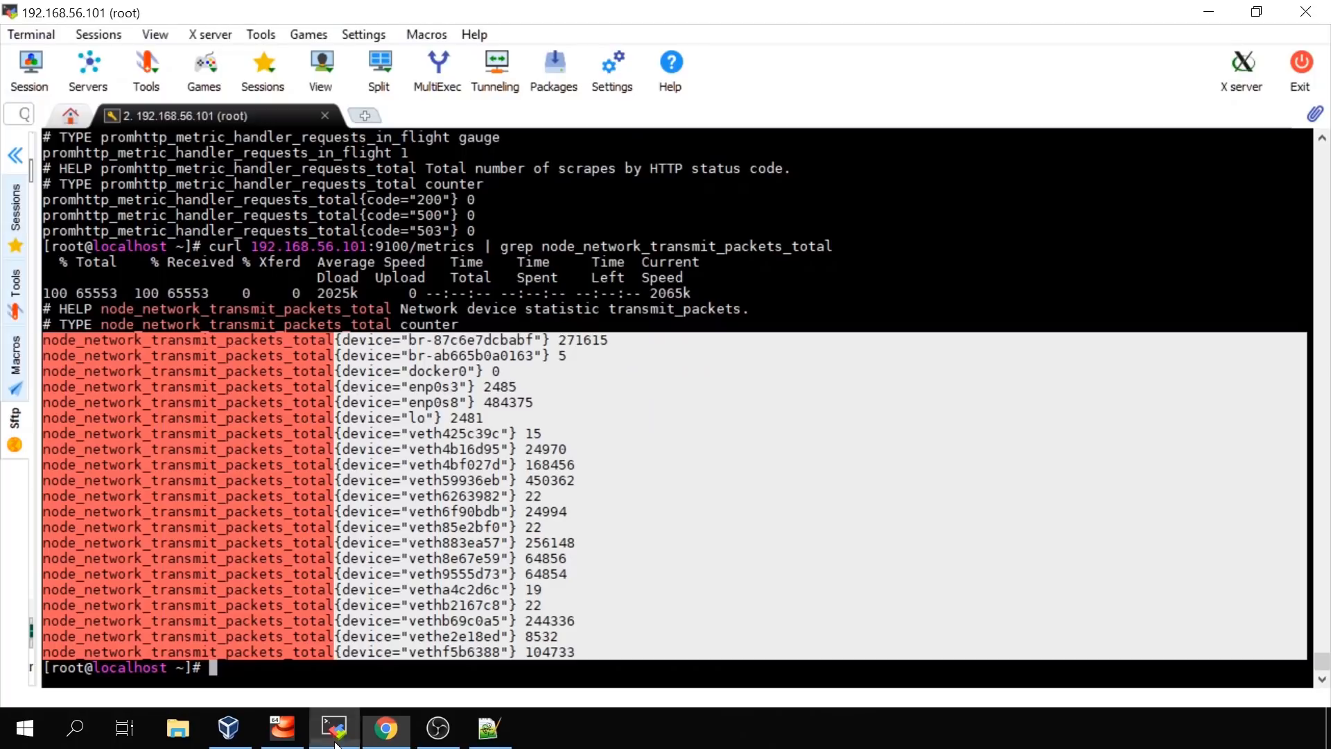
{"action": "left_click", "coordinate": [386, 727]}
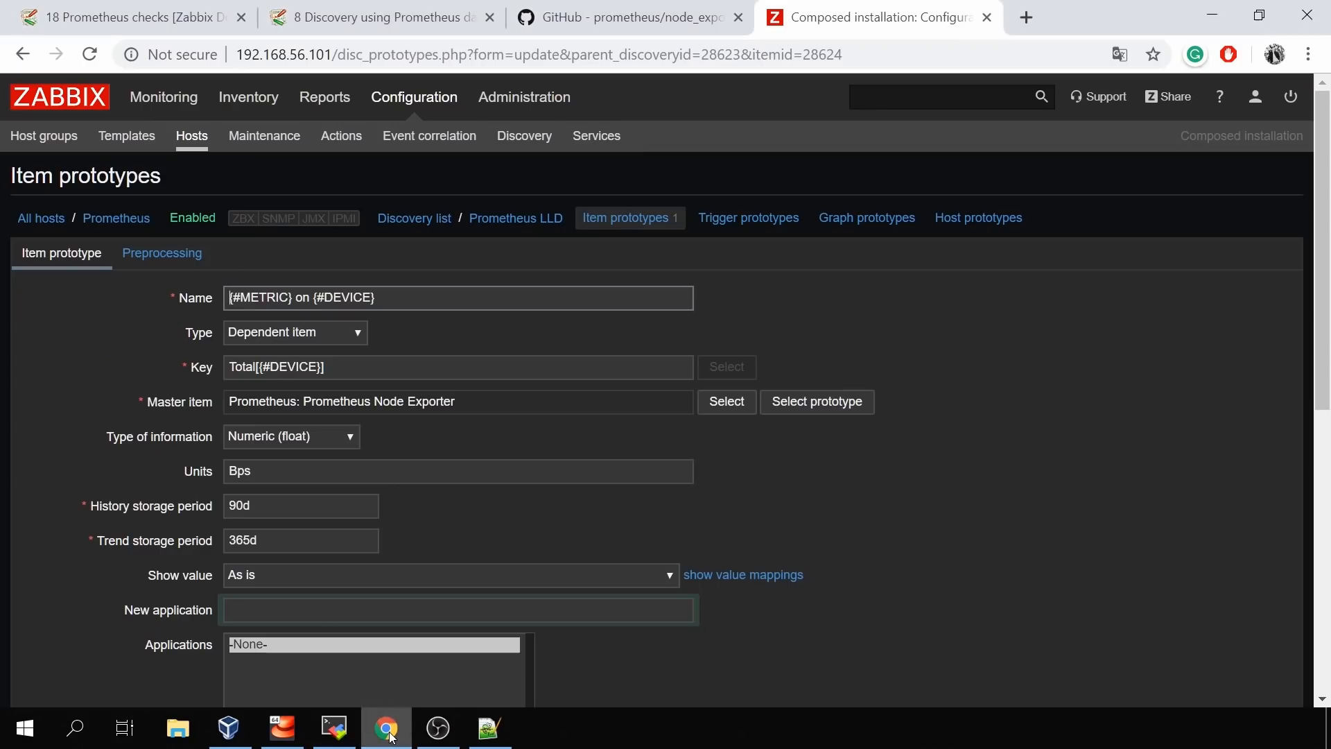
Examine the item prototype's key Total[{#DEVICE}] and its macro parameter, checking it against the metric names in the MobaXterm terminal
{"action": "triple_click", "coordinate": [344, 364]}
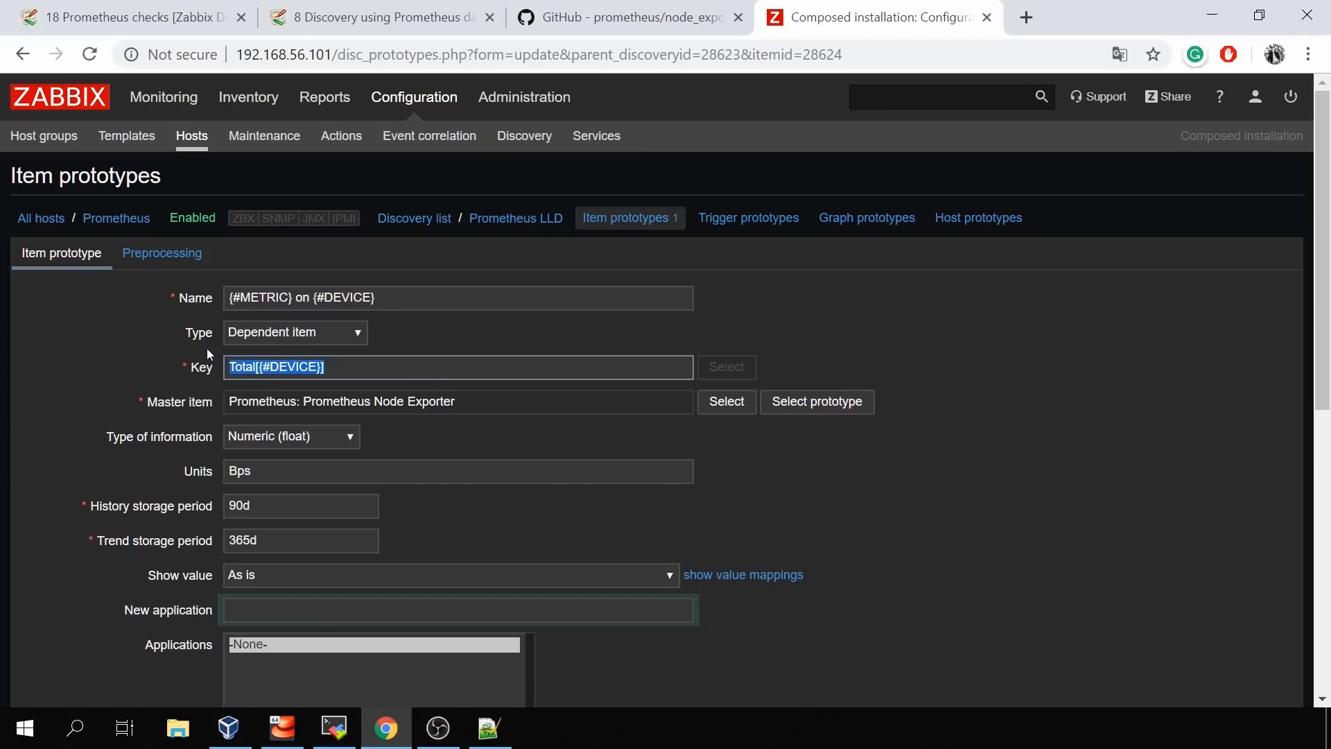
{"action": "left_click", "coordinate": [1055, 390]}
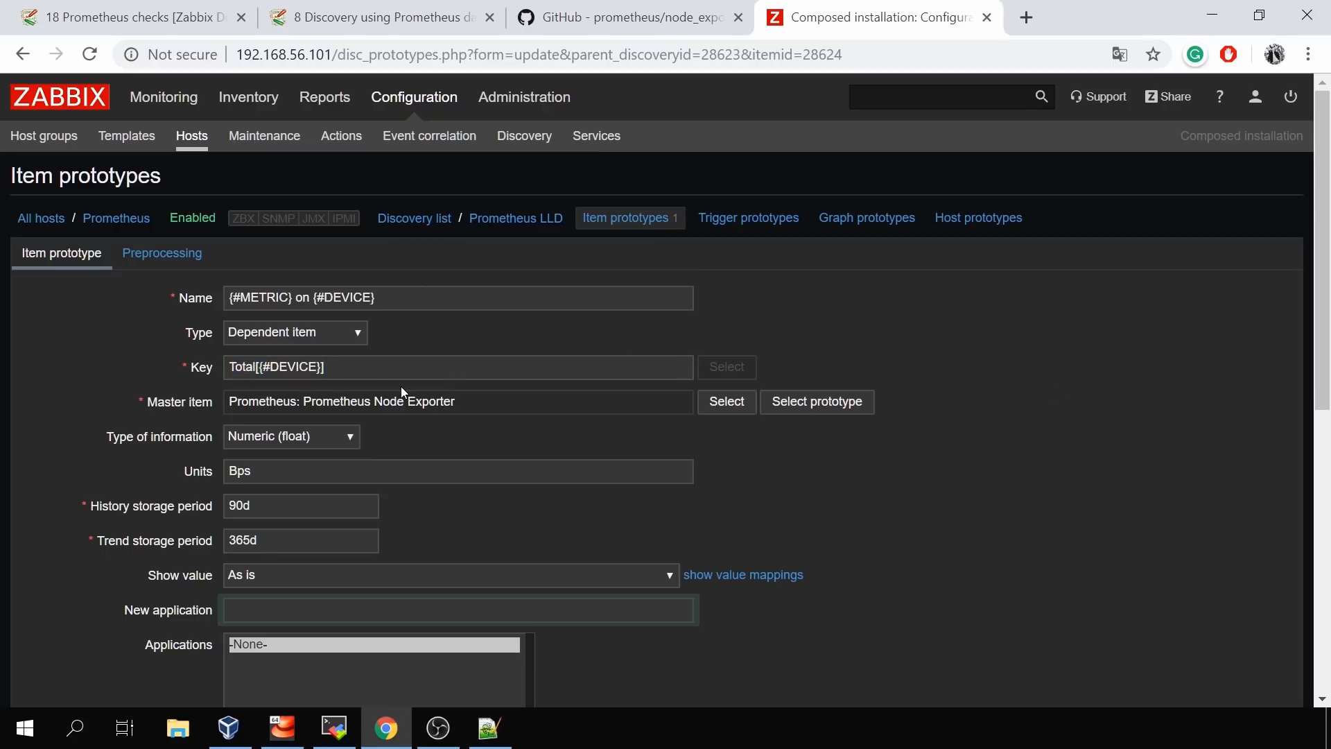
{"action": "double_click", "coordinate": [243, 366]}
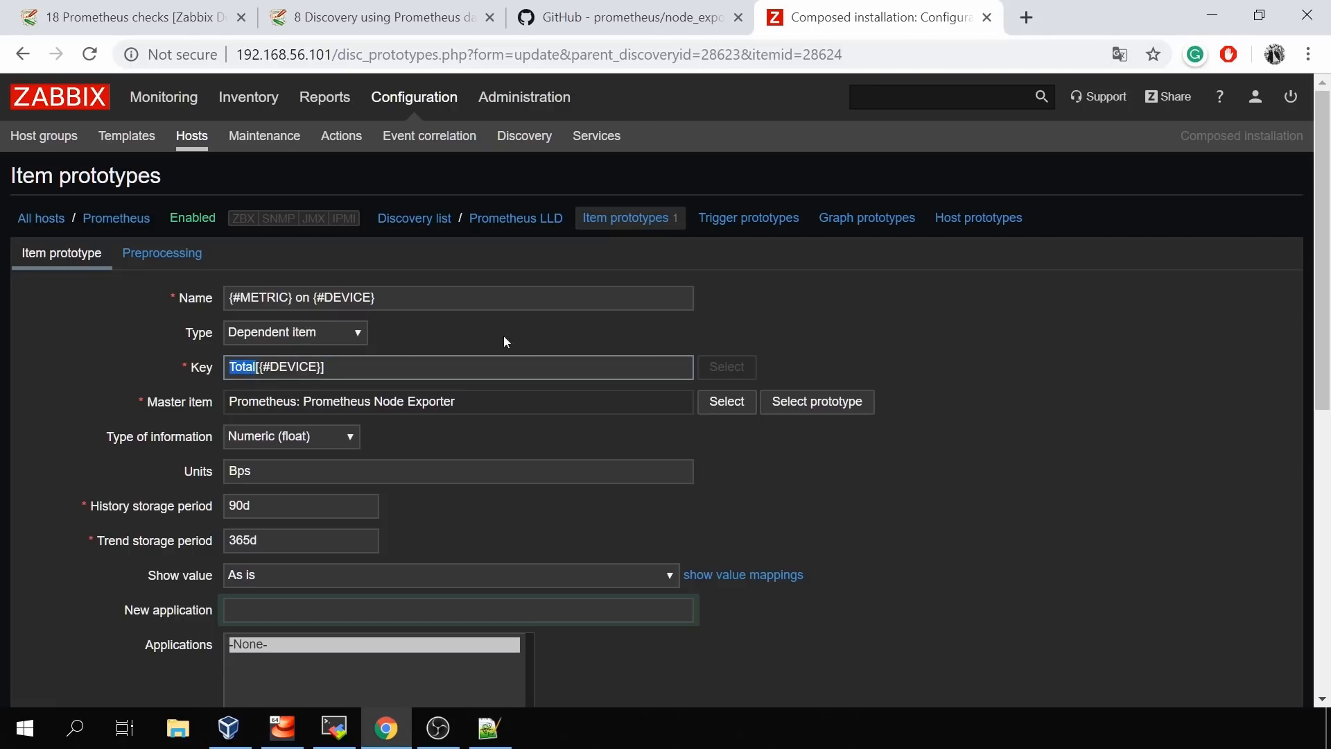
{"action": "left_click", "coordinate": [334, 728]}
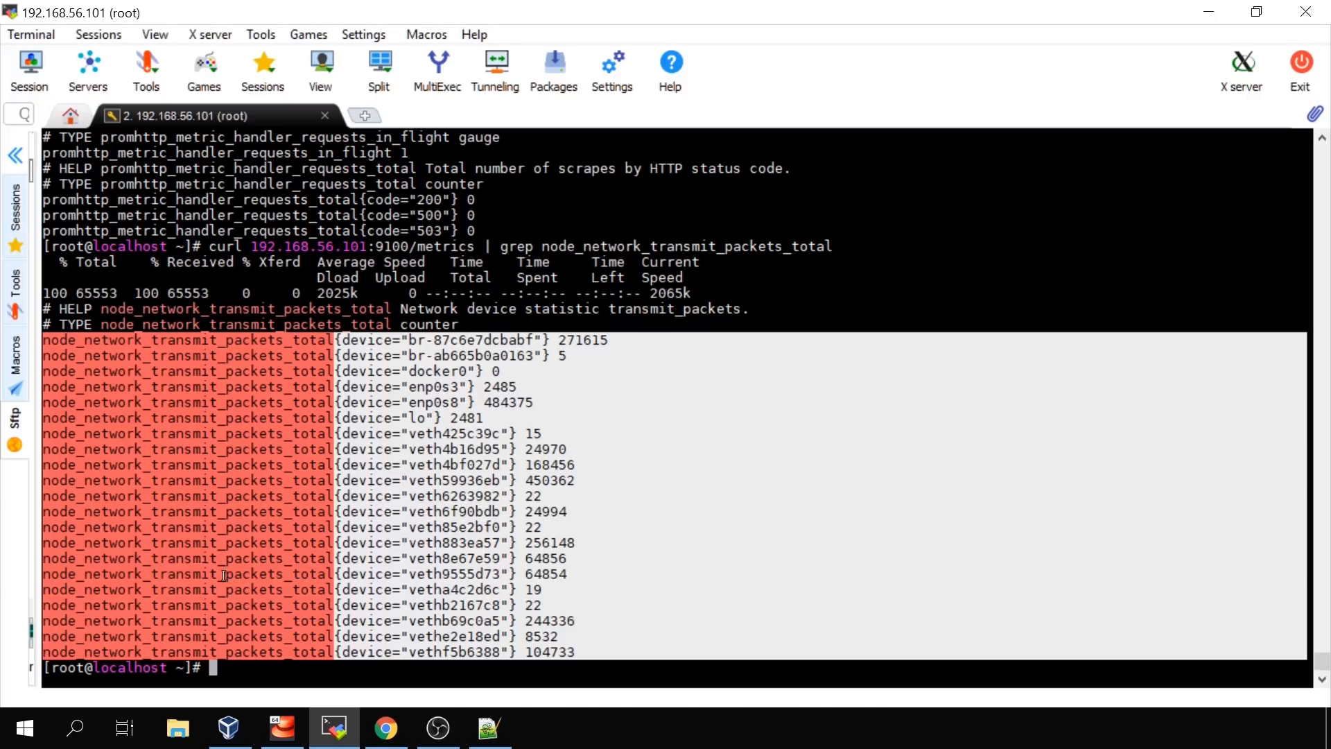
{"action": "left_click", "coordinate": [386, 728]}
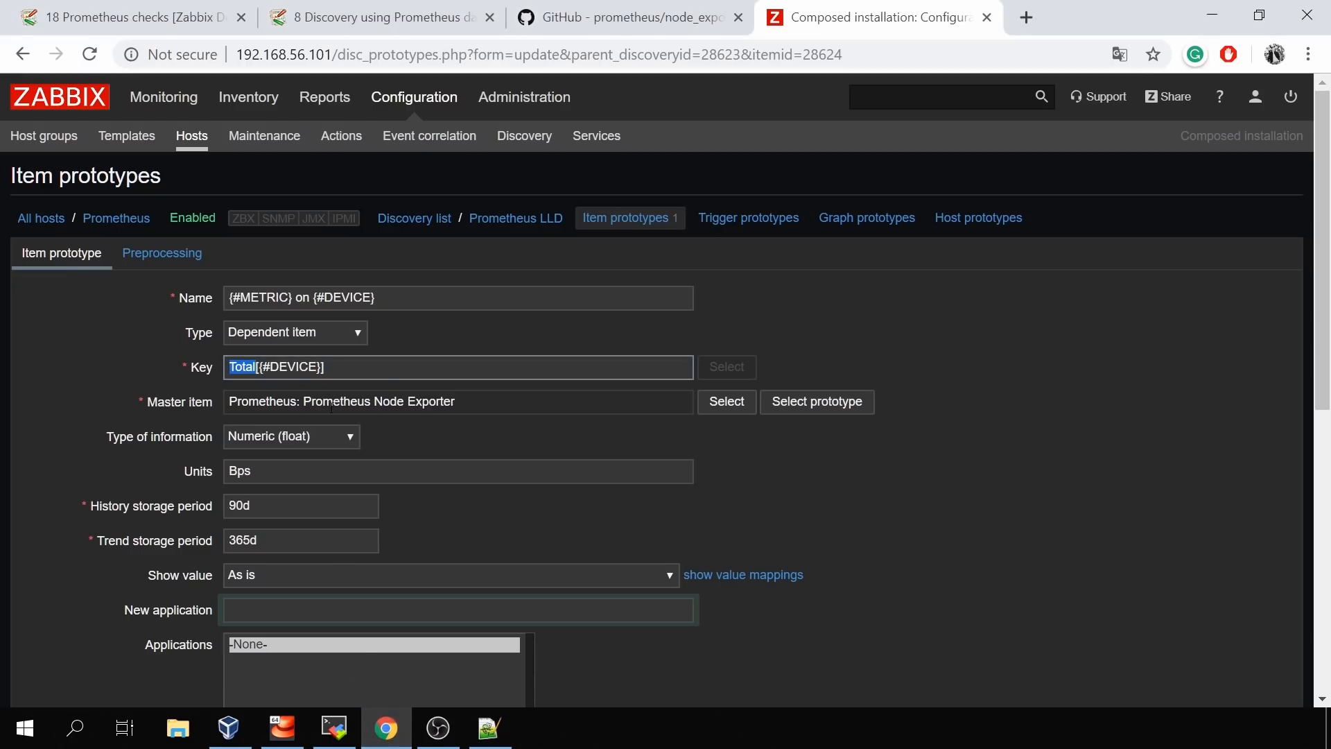
{"action": "left_click", "coordinate": [258, 366]}
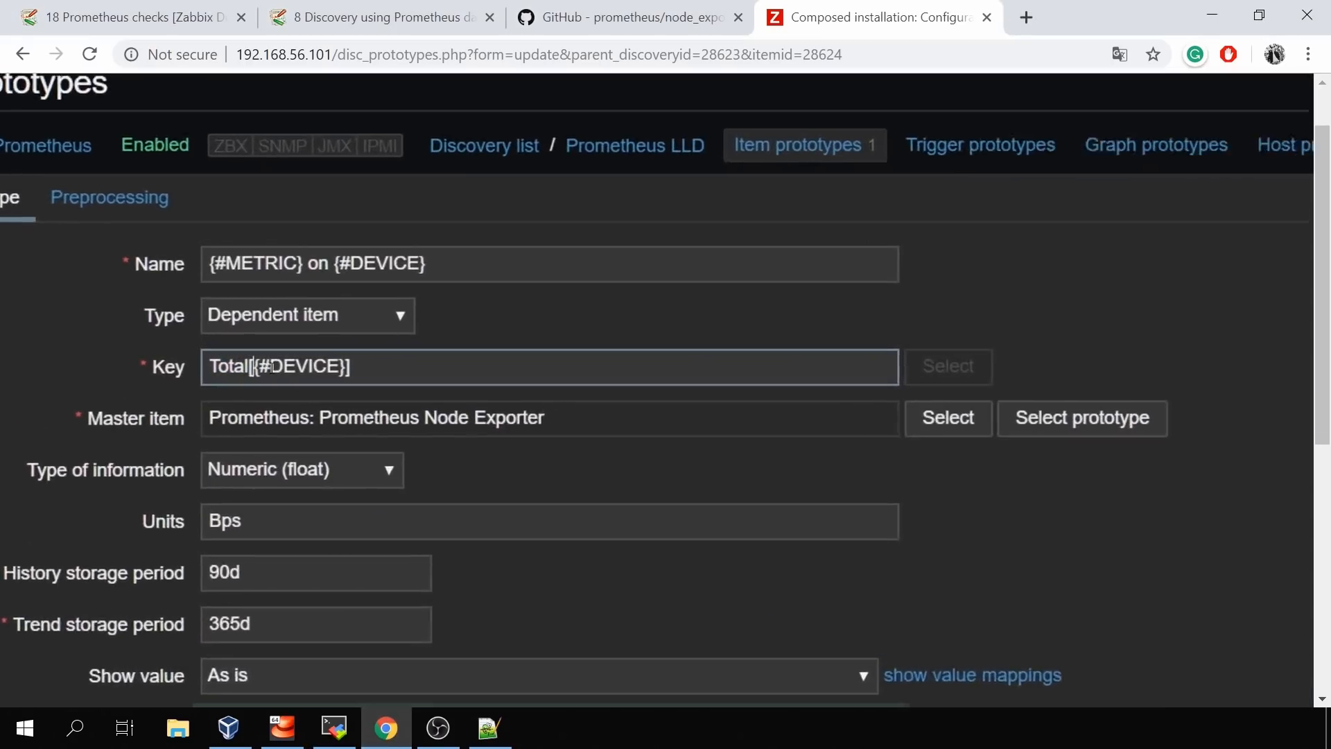
{"action": "left_click_drag", "start_coordinate": [253, 366], "coordinate": [356, 374]}
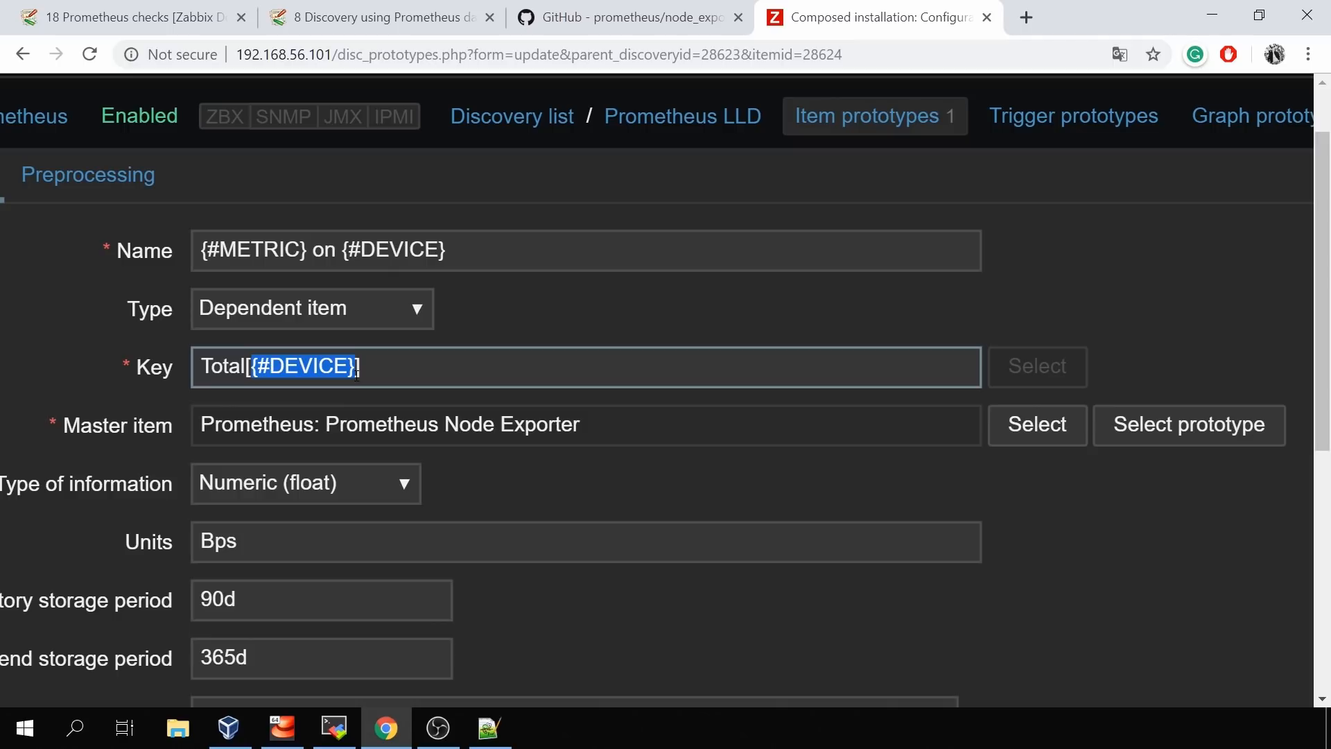
{"action": "left_click", "coordinate": [417, 384]}
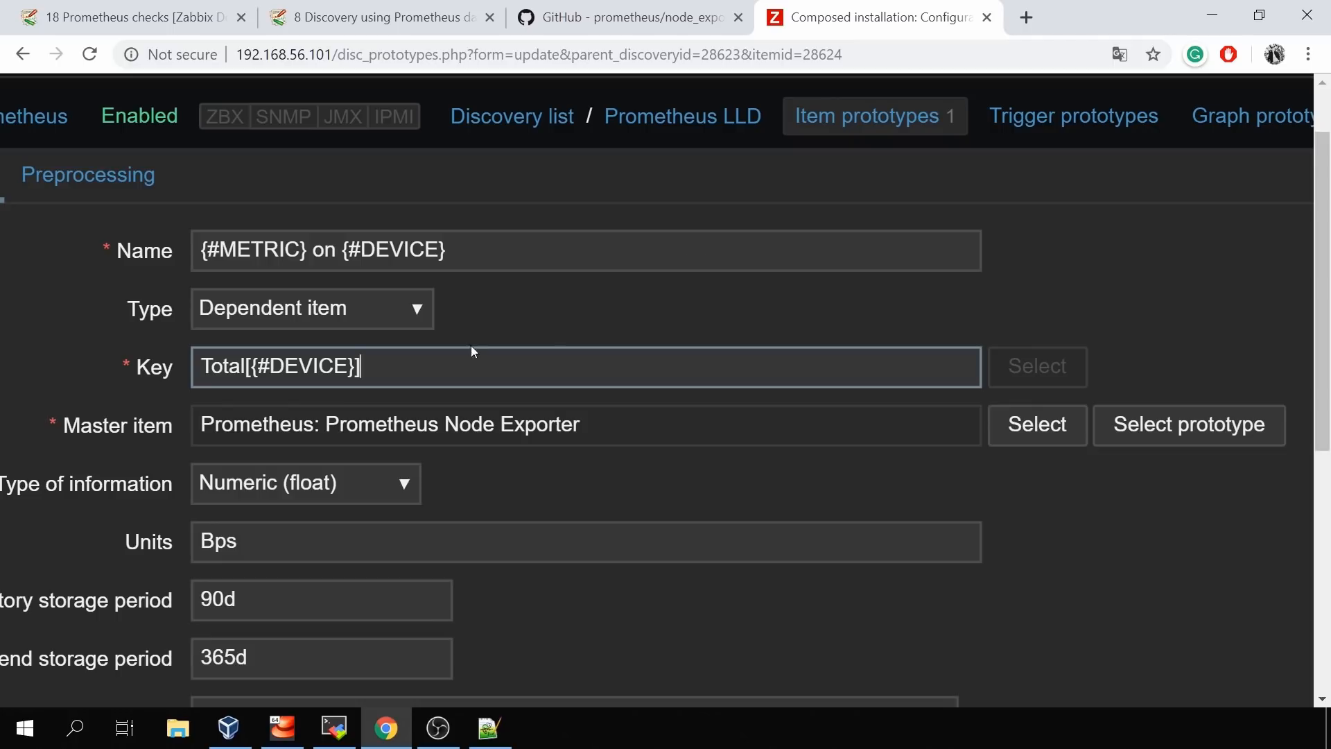
Check the item prototype's master item and type of information, and examine the veth4bf027d metric value in the MobaXterm terminal
{"action": "left_click_drag", "start_coordinate": [429, 424], "coordinate": [469, 401]}
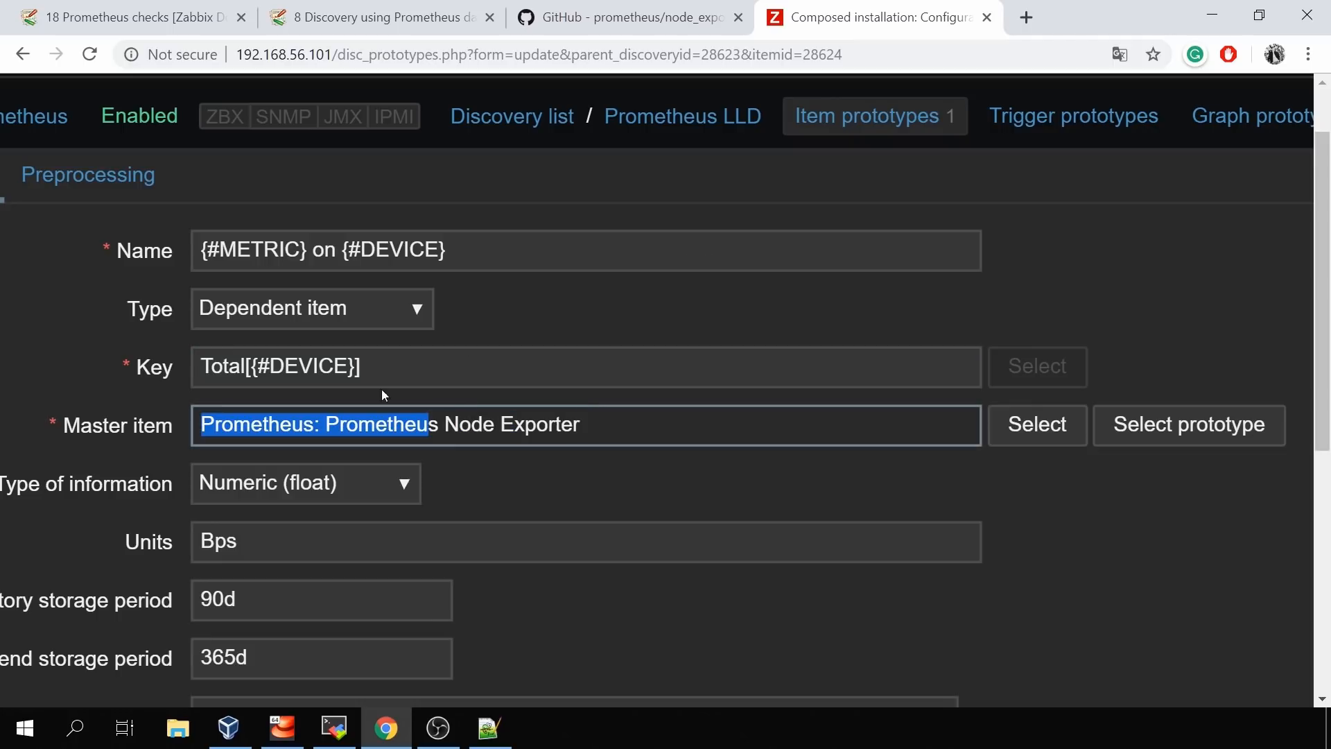
{"action": "scroll", "coordinate": [242, 456], "scroll_direction": "left", "scroll_amount": 3}
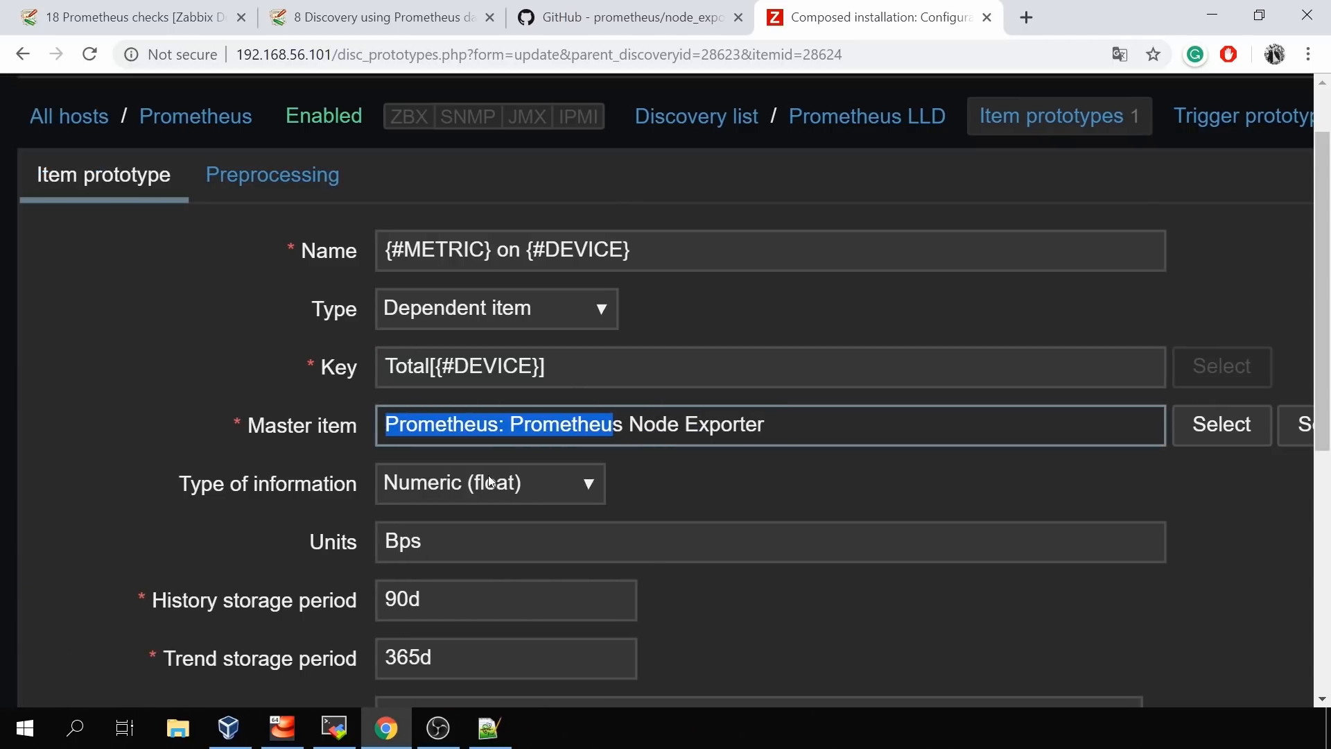
{"action": "left_click", "coordinate": [334, 726]}
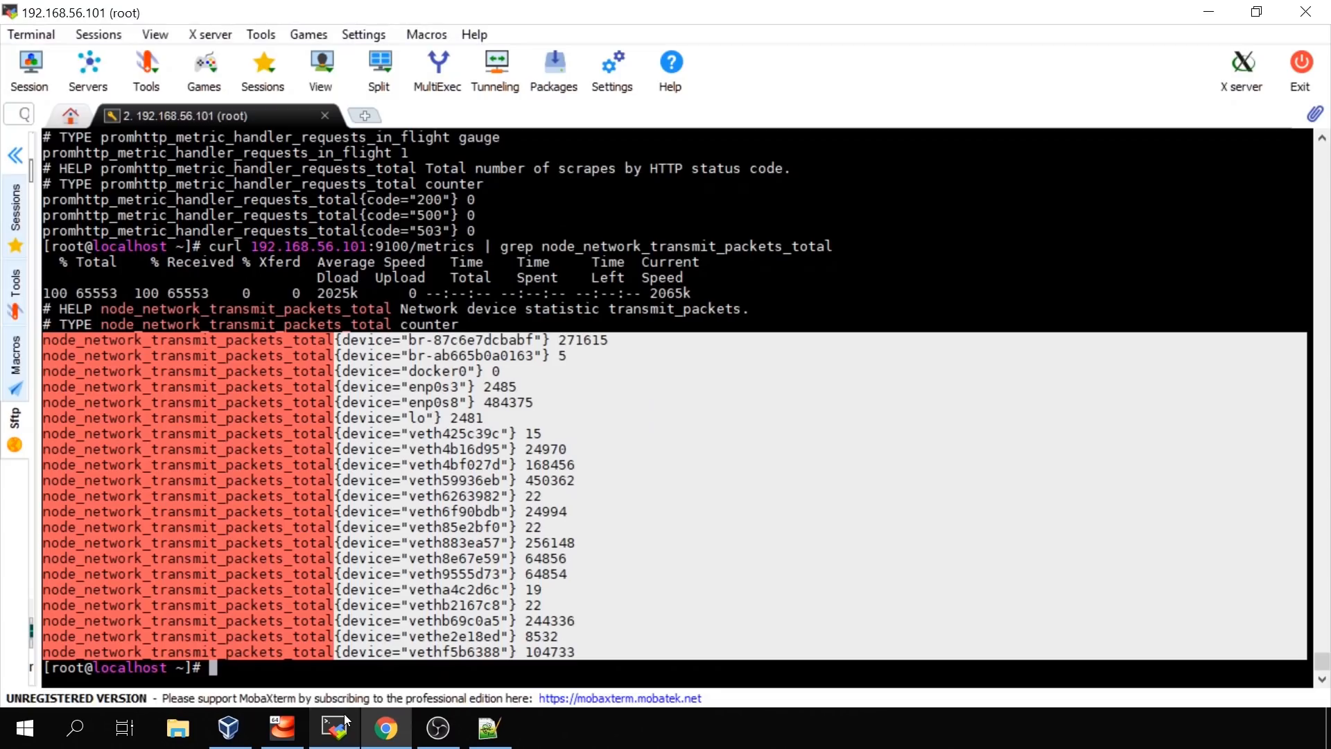
{"action": "left_click", "coordinate": [670, 576]}
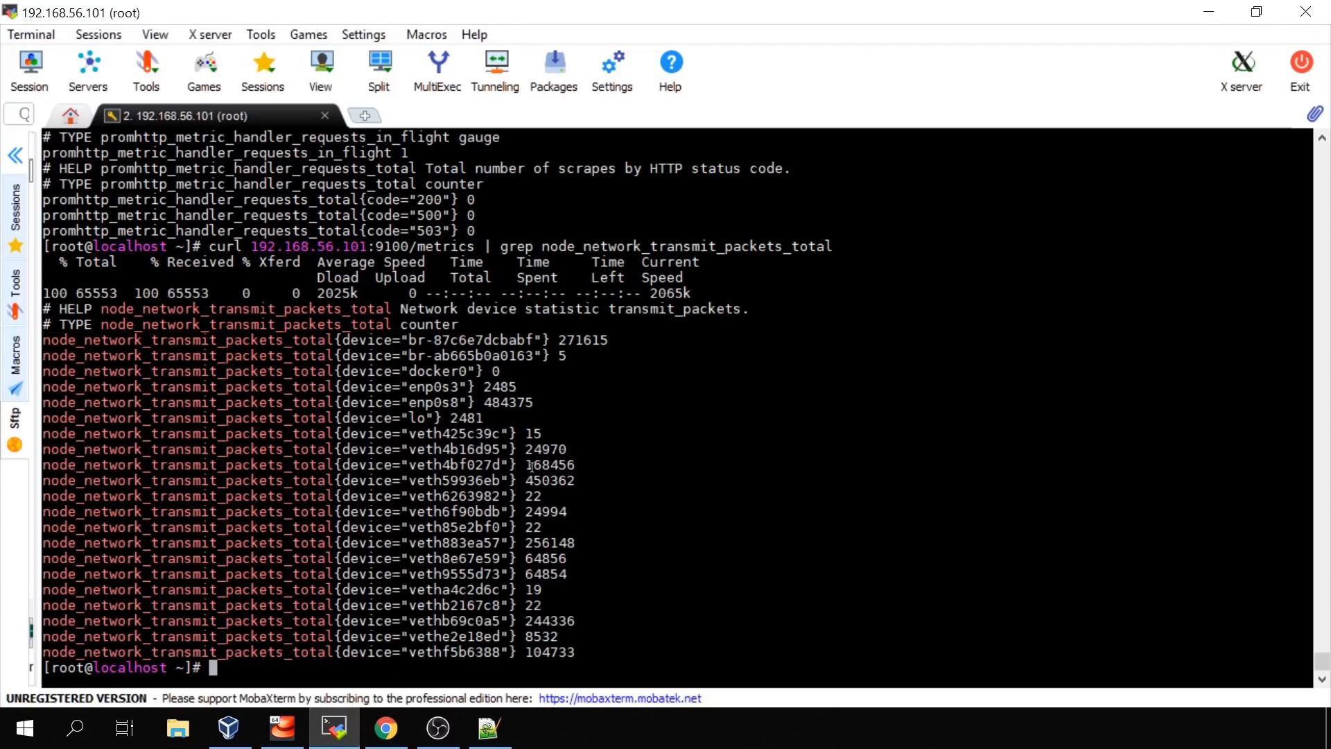
{"action": "left_click_drag", "start_coordinate": [531, 466], "coordinate": [576, 466]}
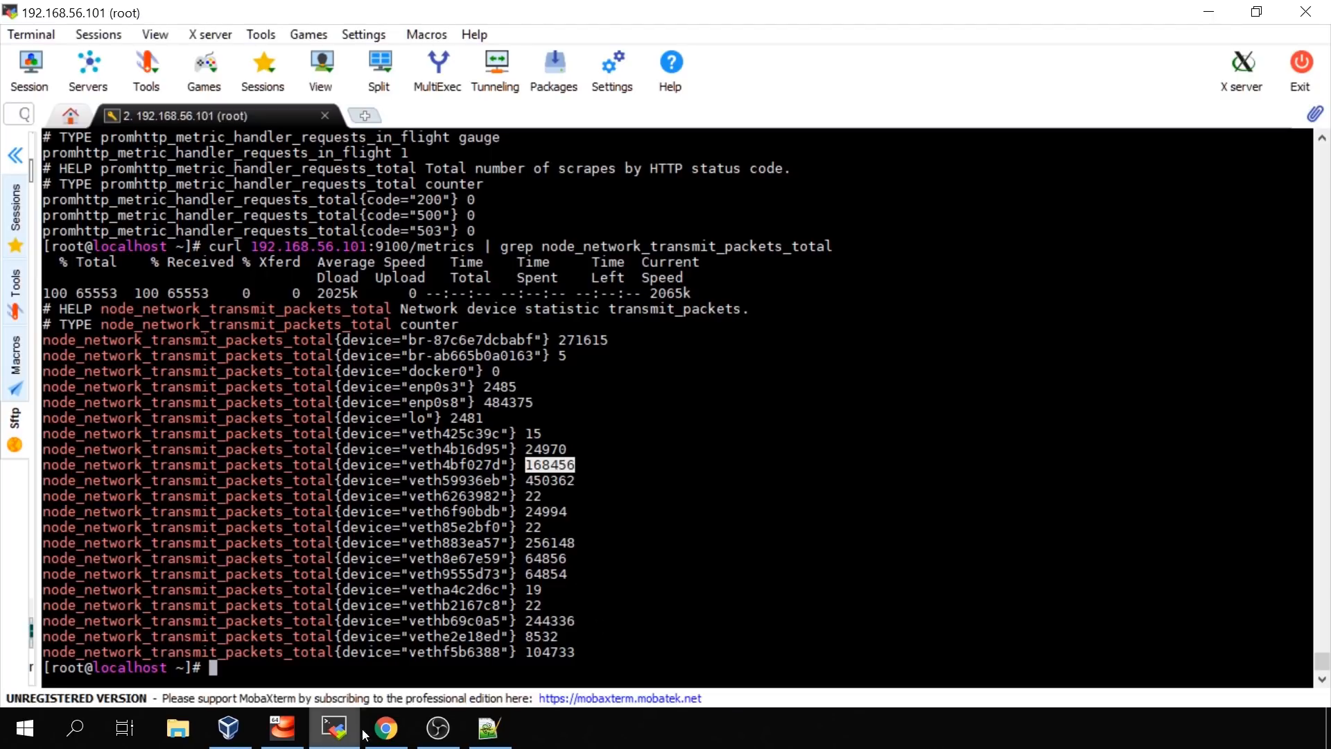
Return to the item prototype in Chrome and review its remaining fields down to the {#HELP} macro in the description
{"action": "mouse_move", "coordinate": [382, 738]}
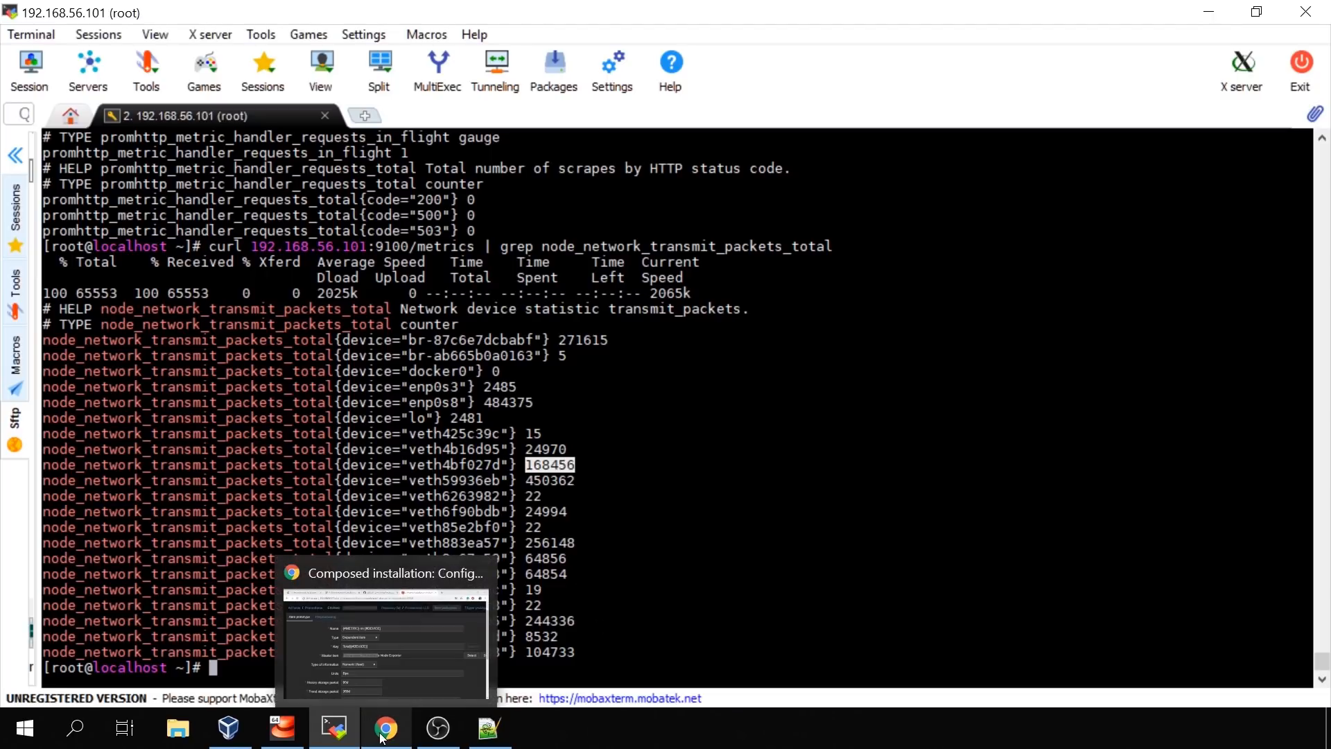
{"action": "left_click", "coordinate": [385, 658]}
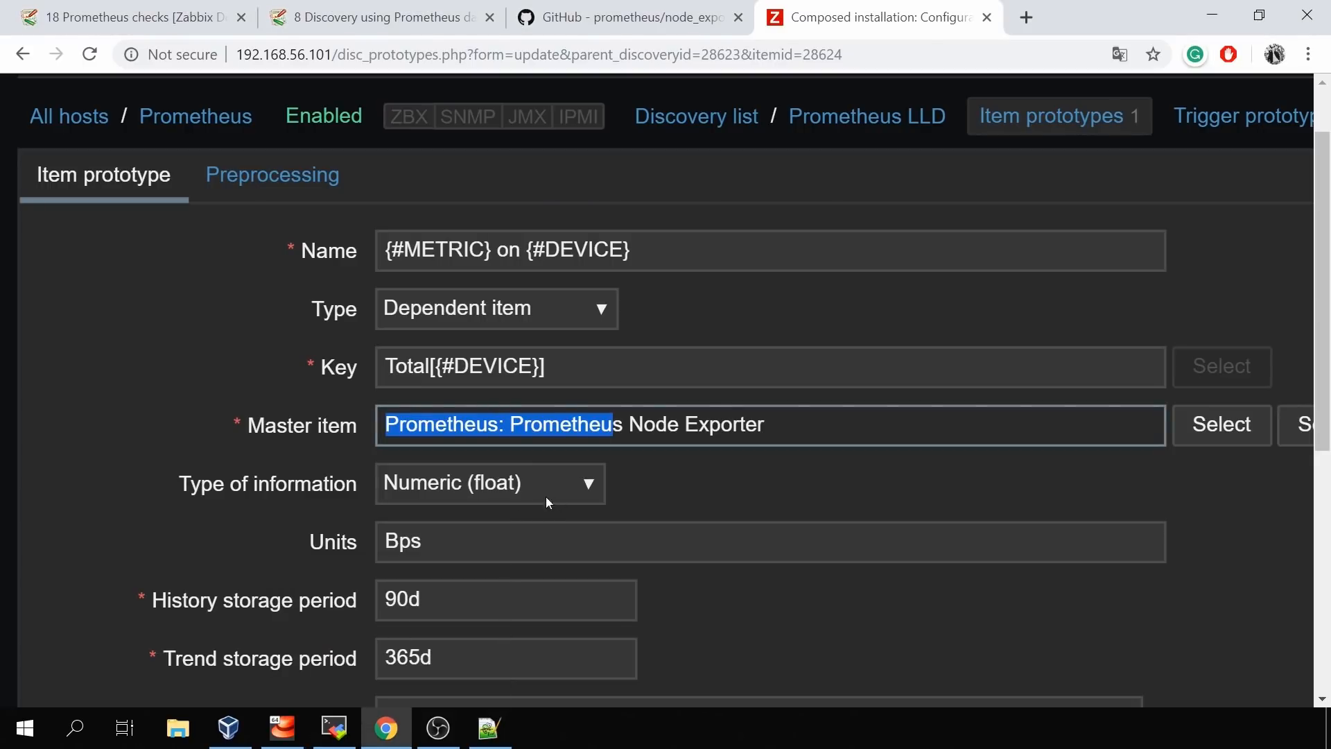
{"action": "scroll", "coordinate": [529, 495], "scroll_direction": "down", "scroll_amount": 2}
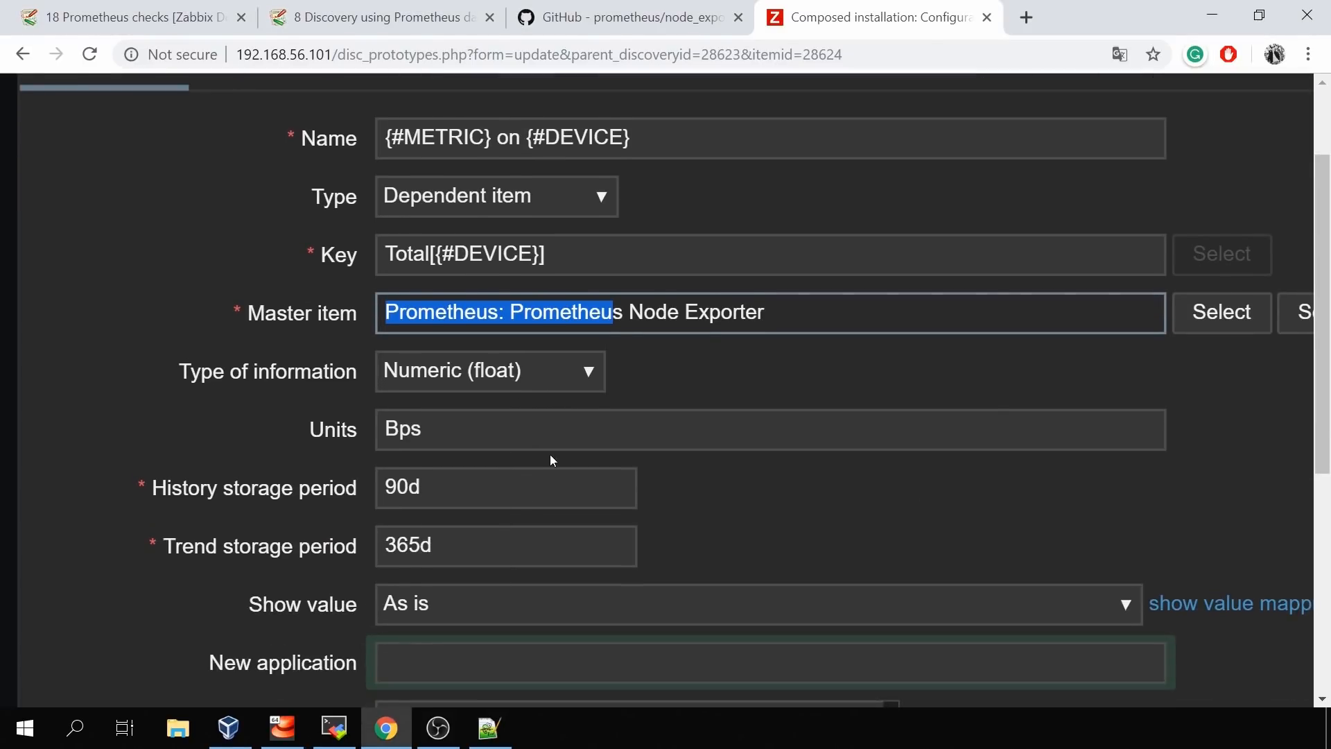
{"action": "scroll", "coordinate": [715, 520], "scroll_direction": "down", "scroll_amount": 2}
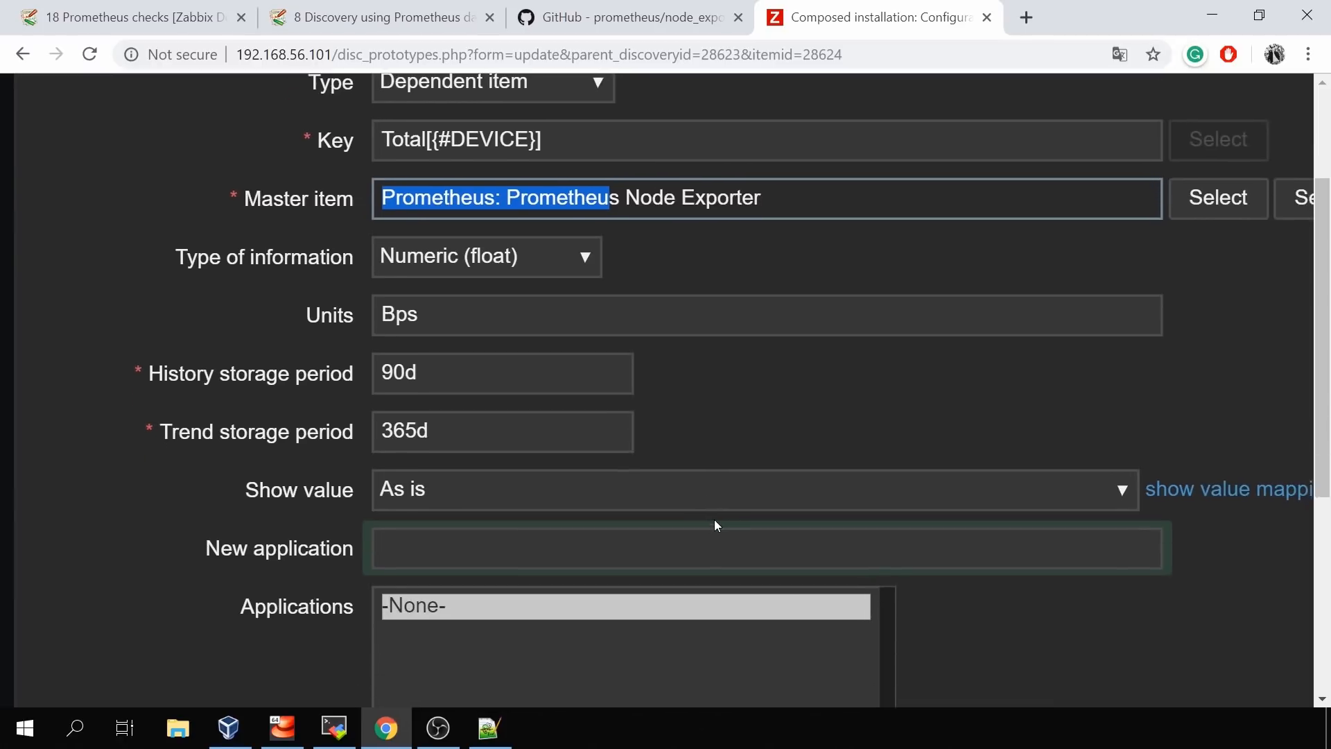
{"action": "scroll", "coordinate": [715, 520], "scroll_direction": "up", "scroll_amount": 2}
{"action": "scroll", "coordinate": [715, 521], "scroll_direction": "right", "scroll_amount": 2}
{"action": "scroll", "coordinate": [714, 519], "scroll_direction": "left", "scroll_amount": 2}
{"action": "scroll", "coordinate": [715, 518], "scroll_direction": "down", "scroll_amount": 9}
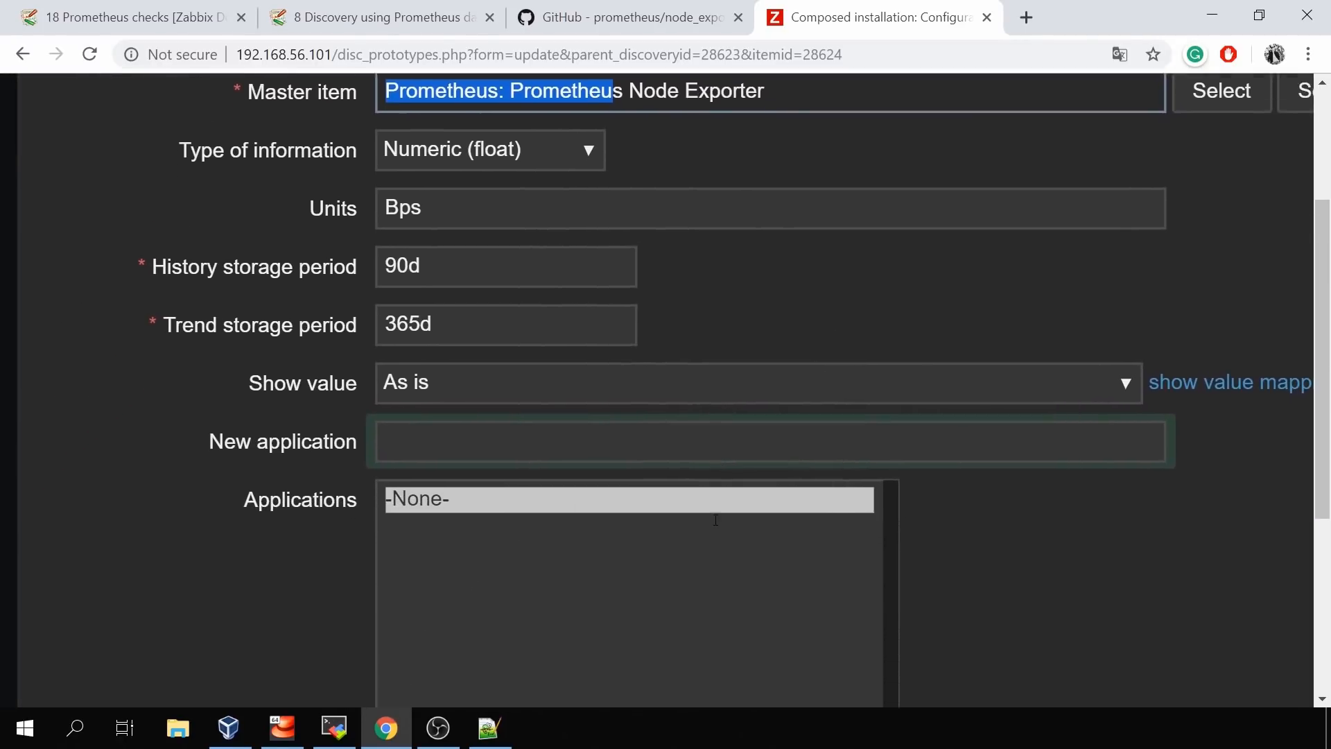
{"action": "scroll", "coordinate": [714, 519], "scroll_direction": "down", "scroll_amount": 7}
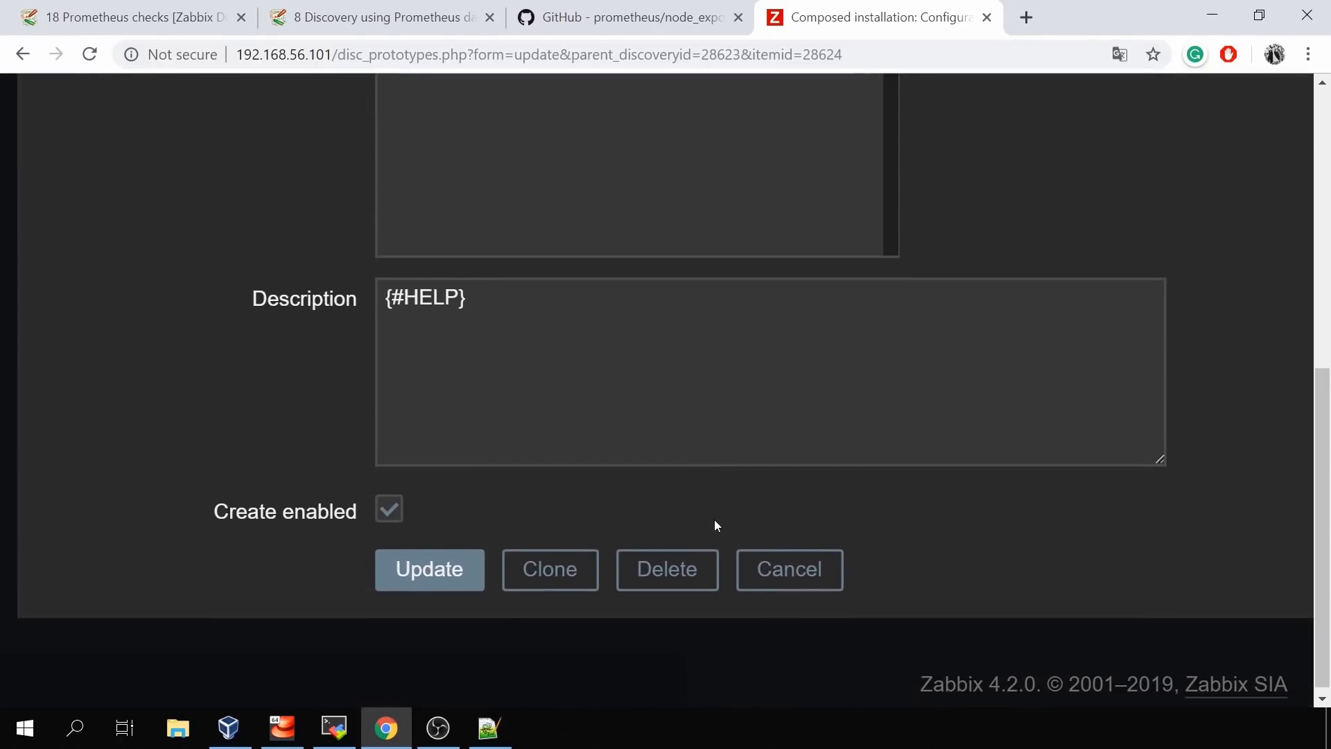
{"action": "left_click", "coordinate": [469, 300]}
{"action": "left_click_drag", "start_coordinate": [470, 299], "coordinate": [369, 291]}
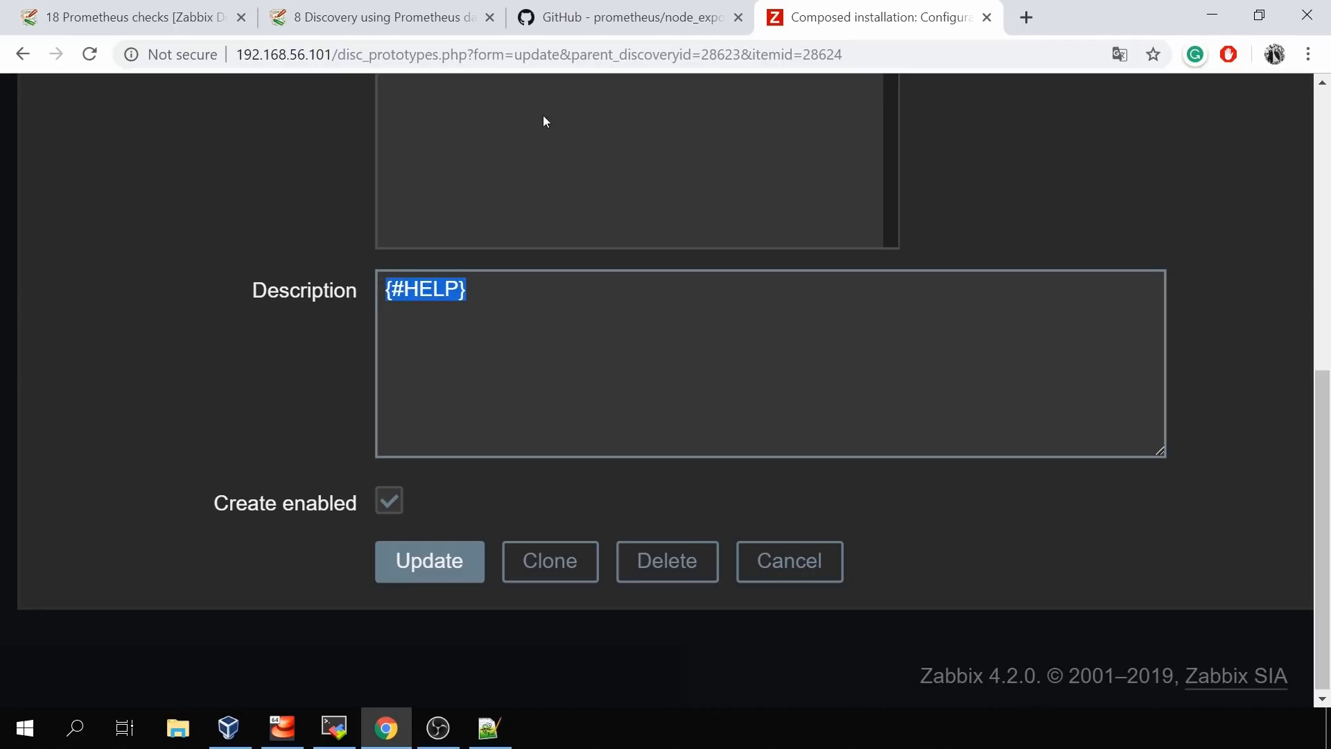
Open the LLD macros of the Prometheus LLD discovery rule and examine the {#HELP} macro with its JSONPath $['help']
{"action": "scroll", "coordinate": [472, 301], "scroll_direction": "up", "scroll_amount": 8}
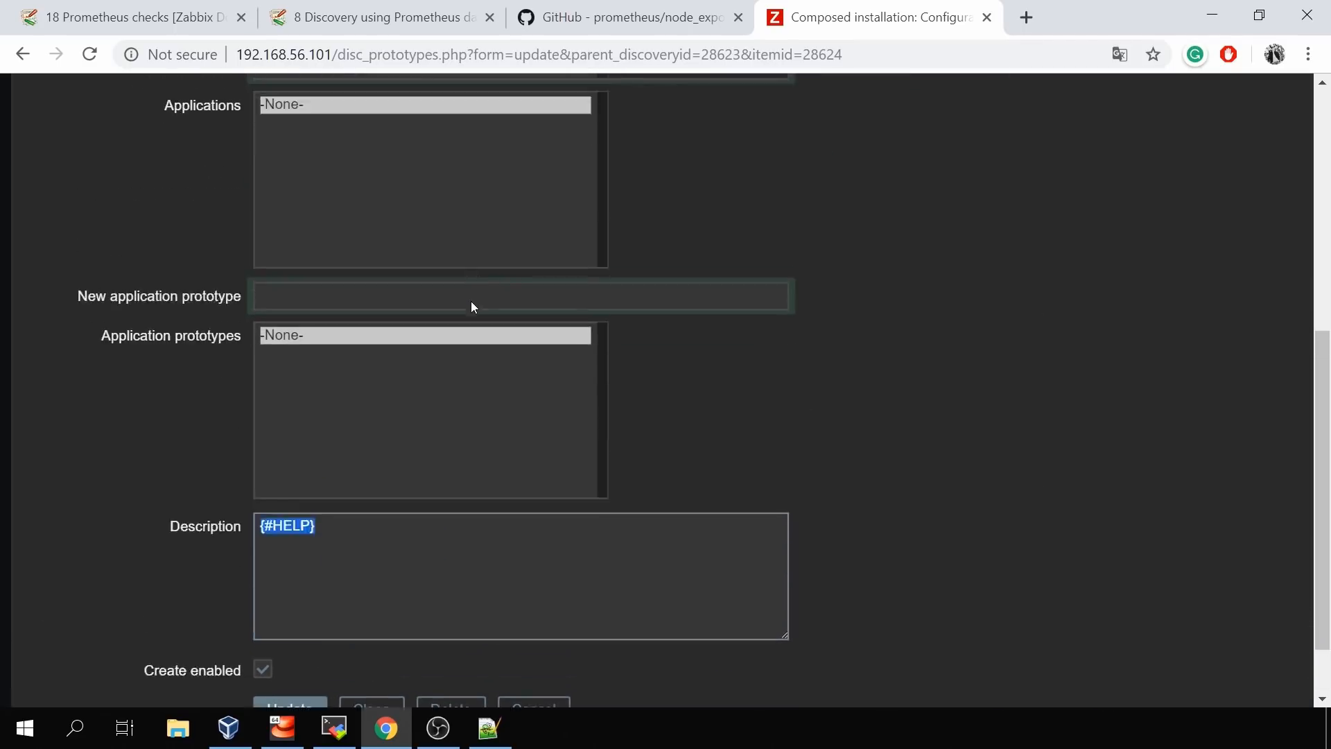
{"action": "scroll", "coordinate": [472, 357], "scroll_direction": "up", "scroll_amount": 5}
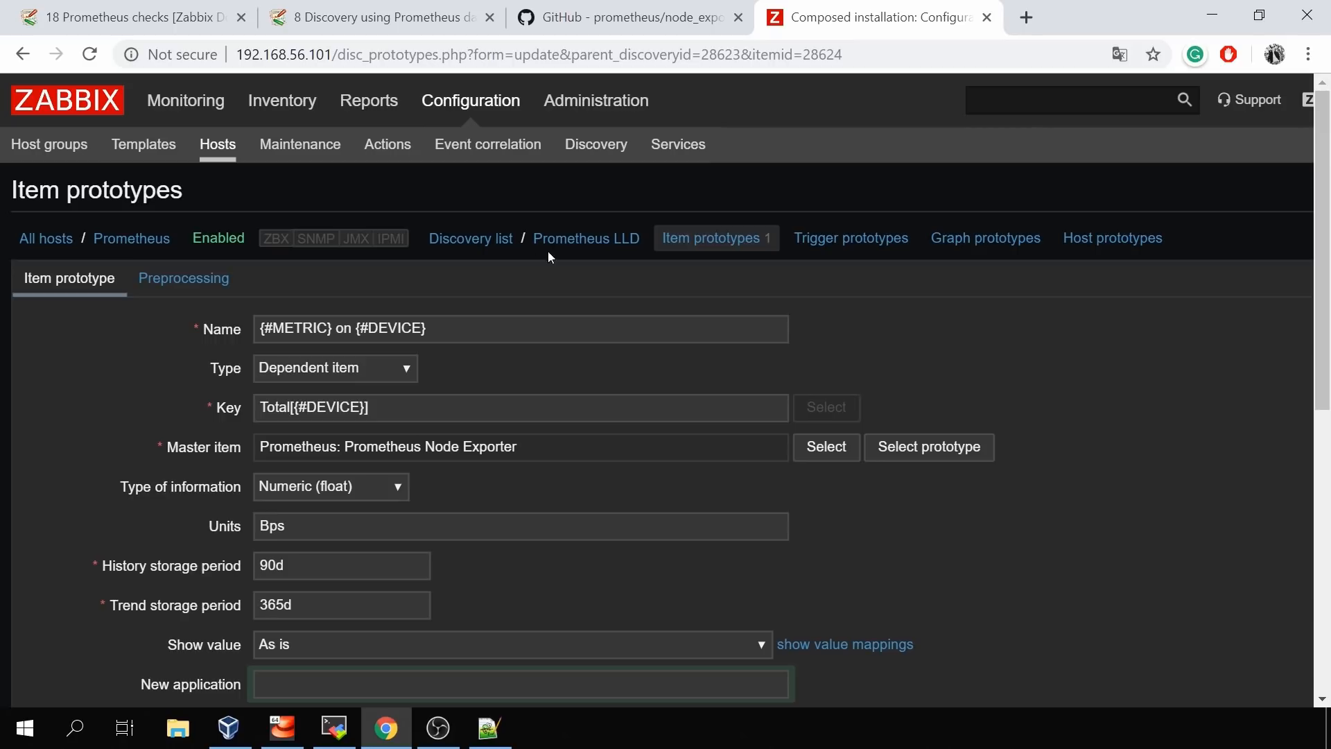
{"action": "left_click", "coordinate": [574, 245]}
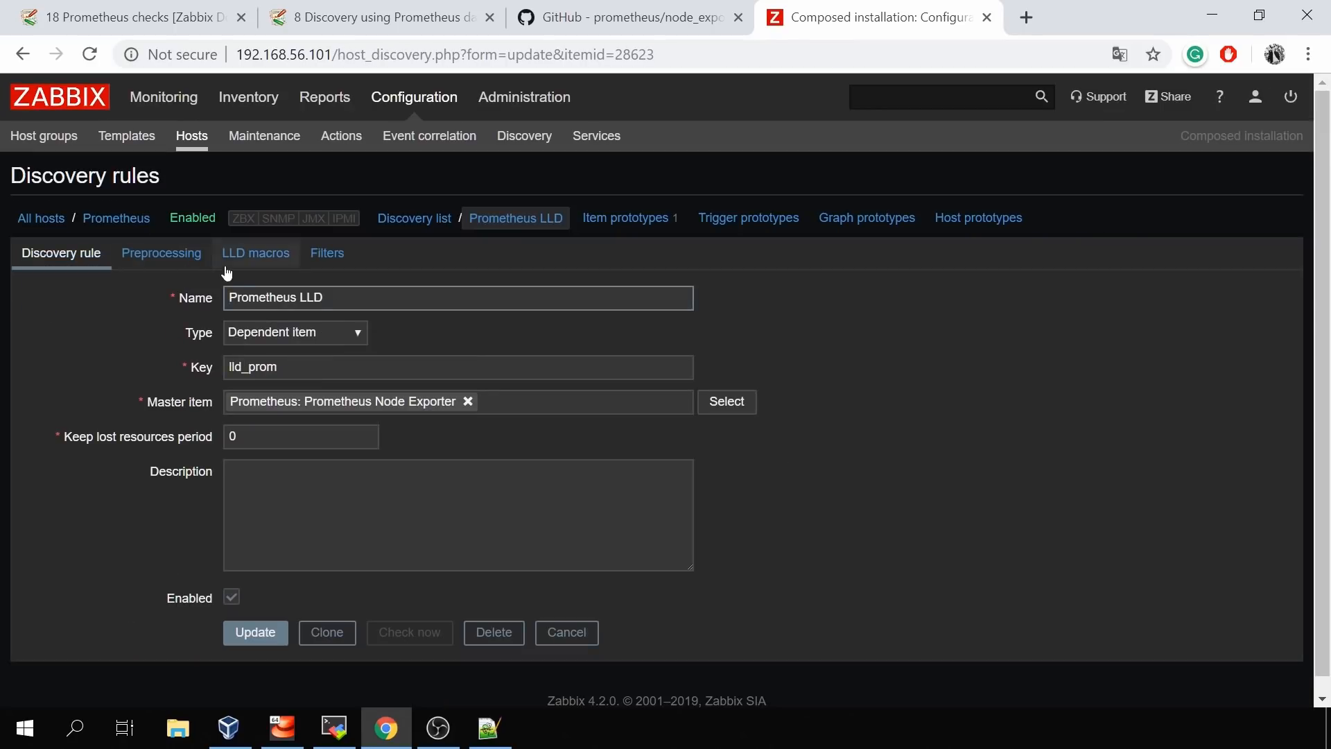
{"action": "left_click", "coordinate": [242, 267]}
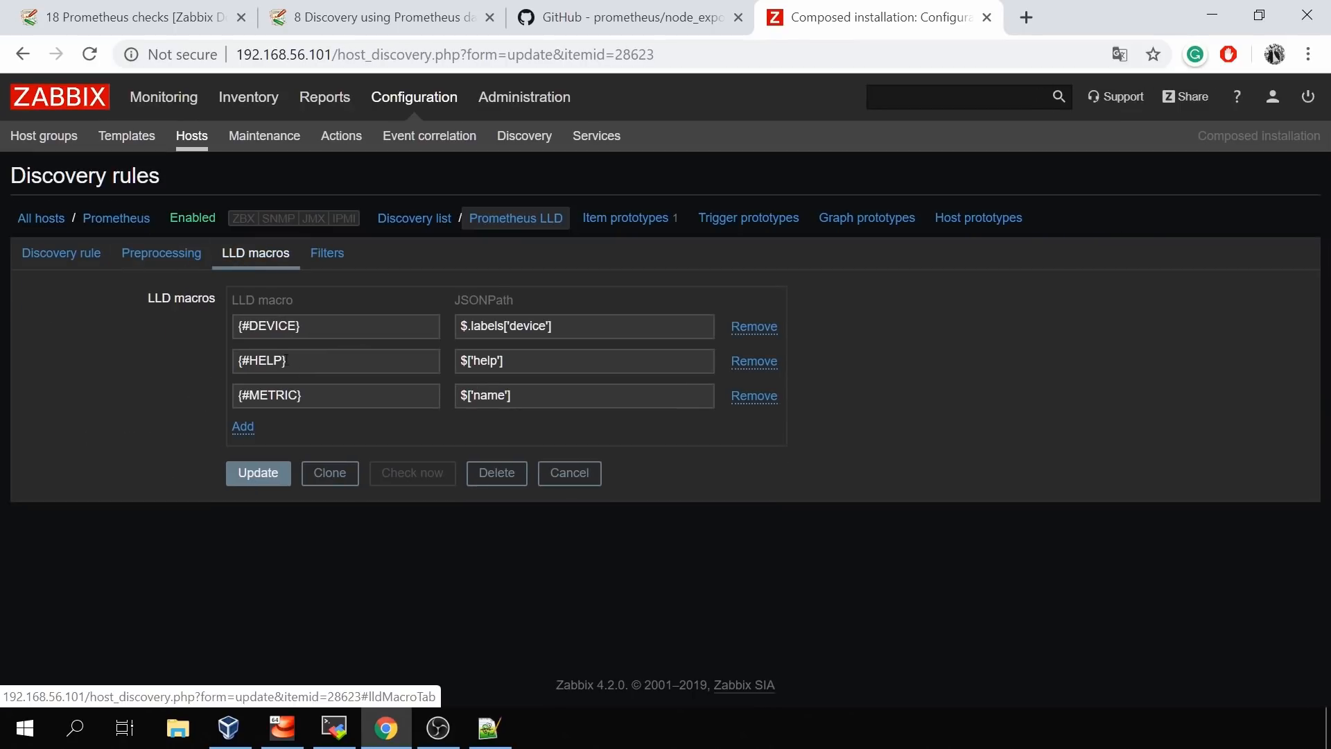
{"action": "left_click_drag", "start_coordinate": [326, 365], "coordinate": [250, 361]}
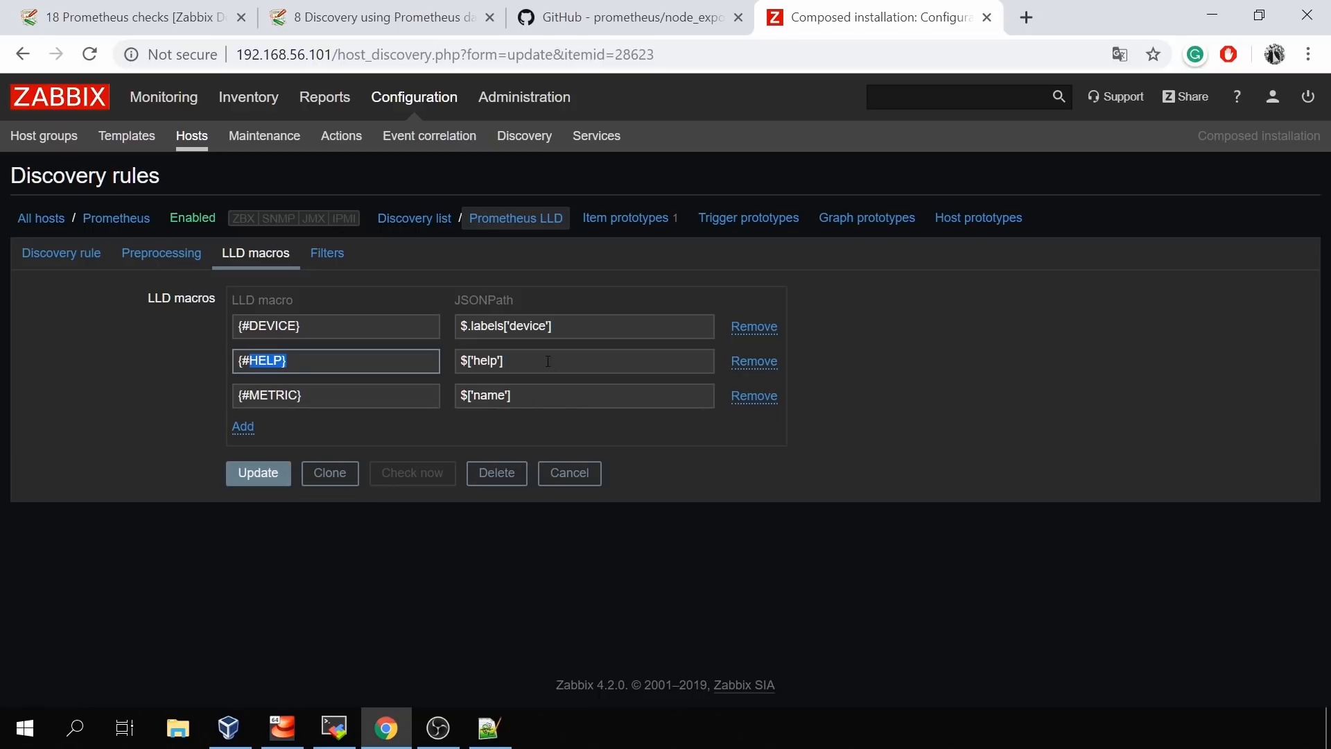
{"action": "key", "text": "Tab"}
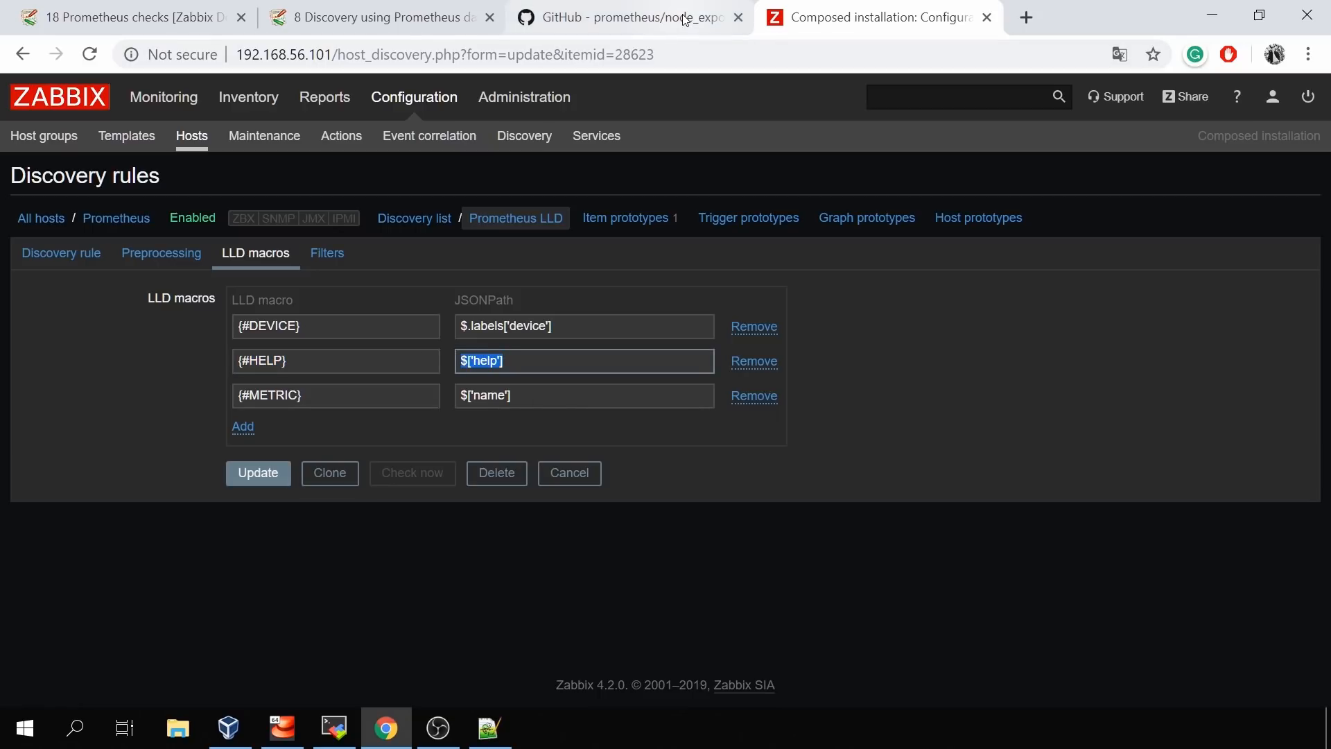
Examine the "help" line of the JSON example in the Zabbix documentation on Prometheus discovery, and return to the LLD macros
{"action": "left_click", "coordinate": [685, 19]}
{"action": "left_click", "coordinate": [834, 23]}
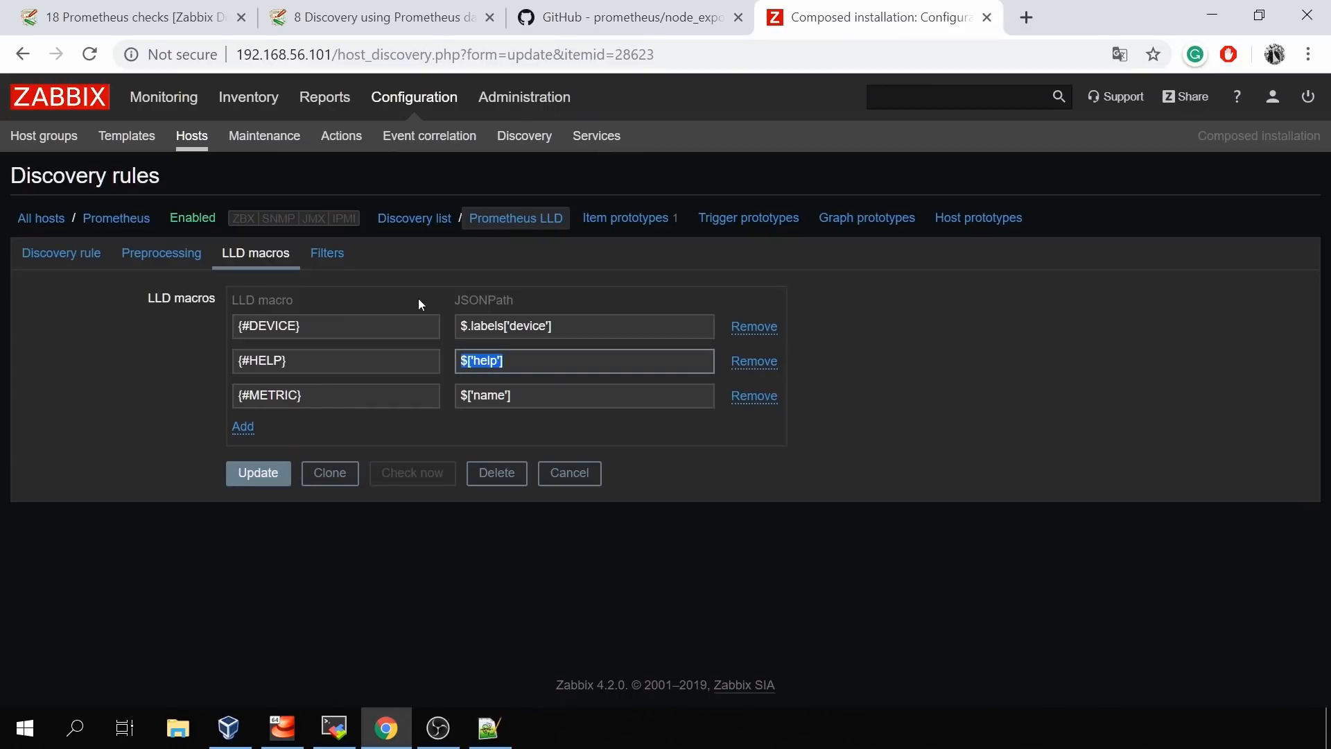
{"action": "left_click", "coordinate": [453, 6]}
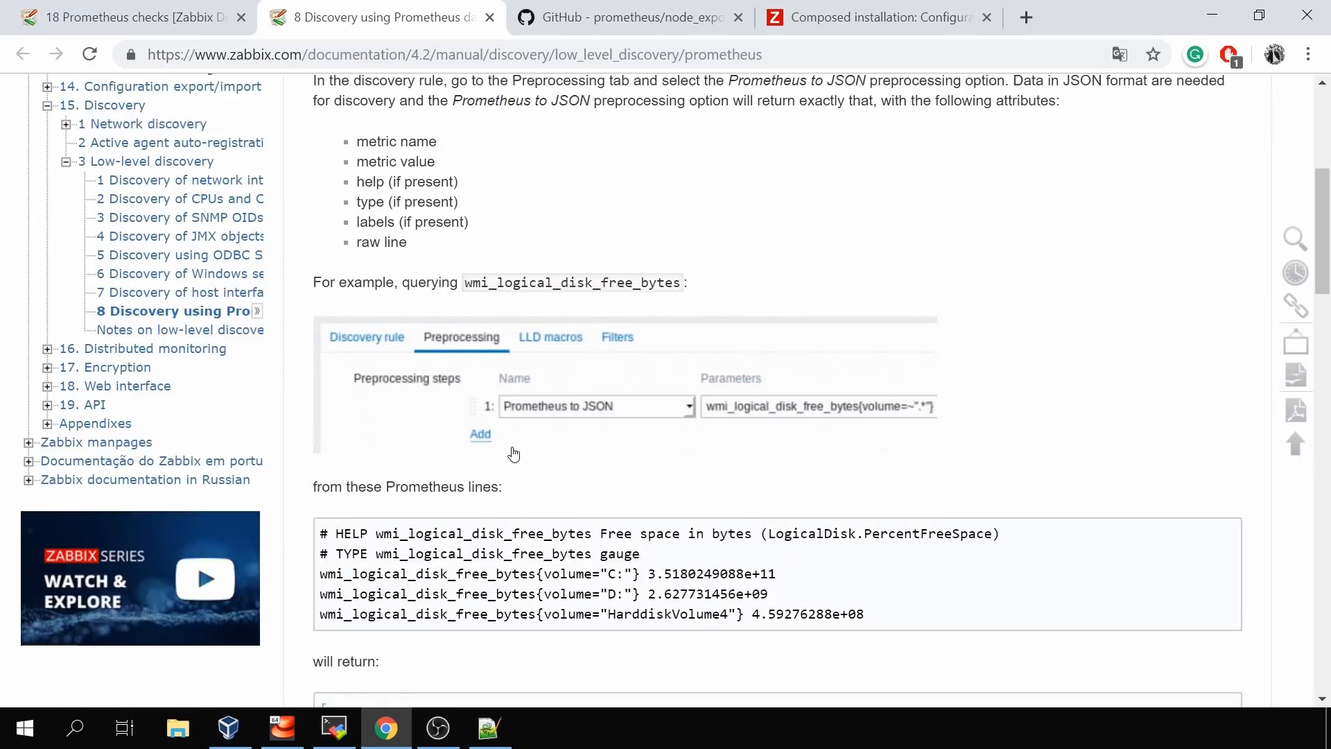
{"action": "scroll", "coordinate": [514, 454], "scroll_direction": "down", "scroll_amount": 7}
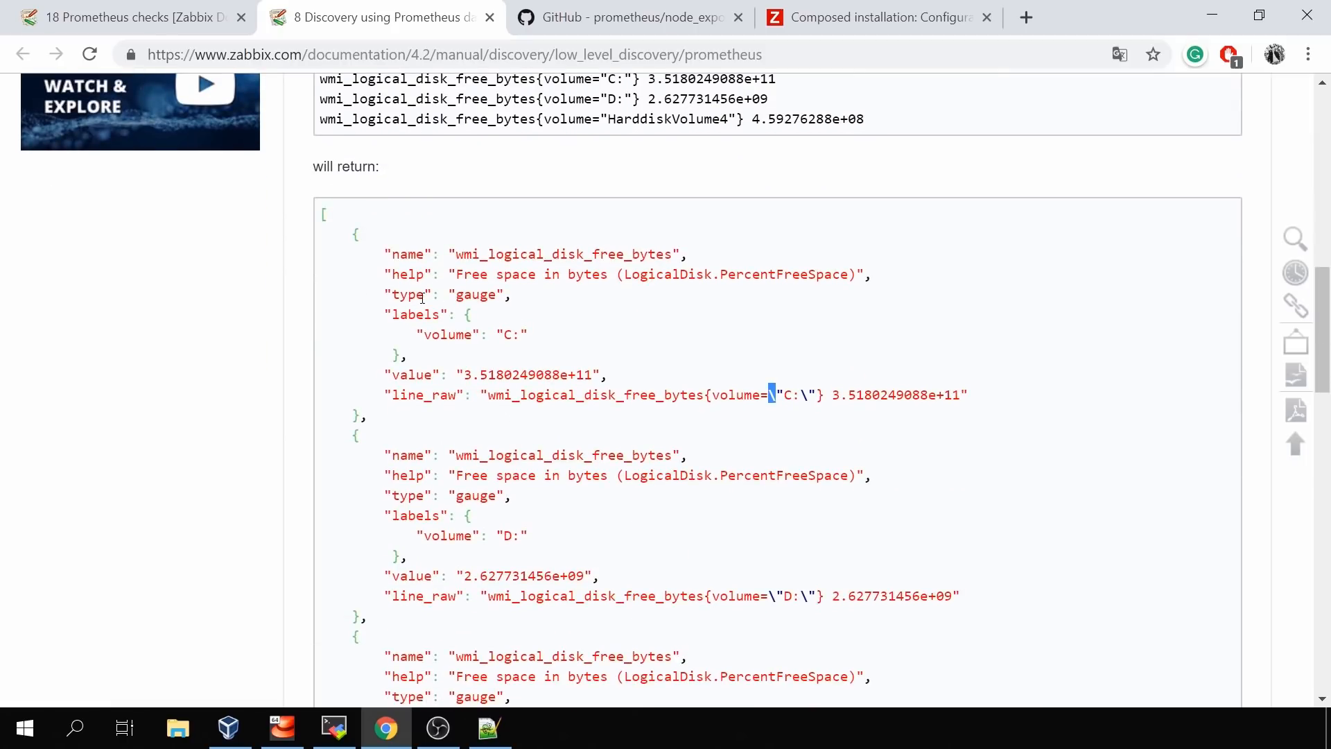
{"action": "left_click_drag", "start_coordinate": [399, 278], "coordinate": [884, 287]}
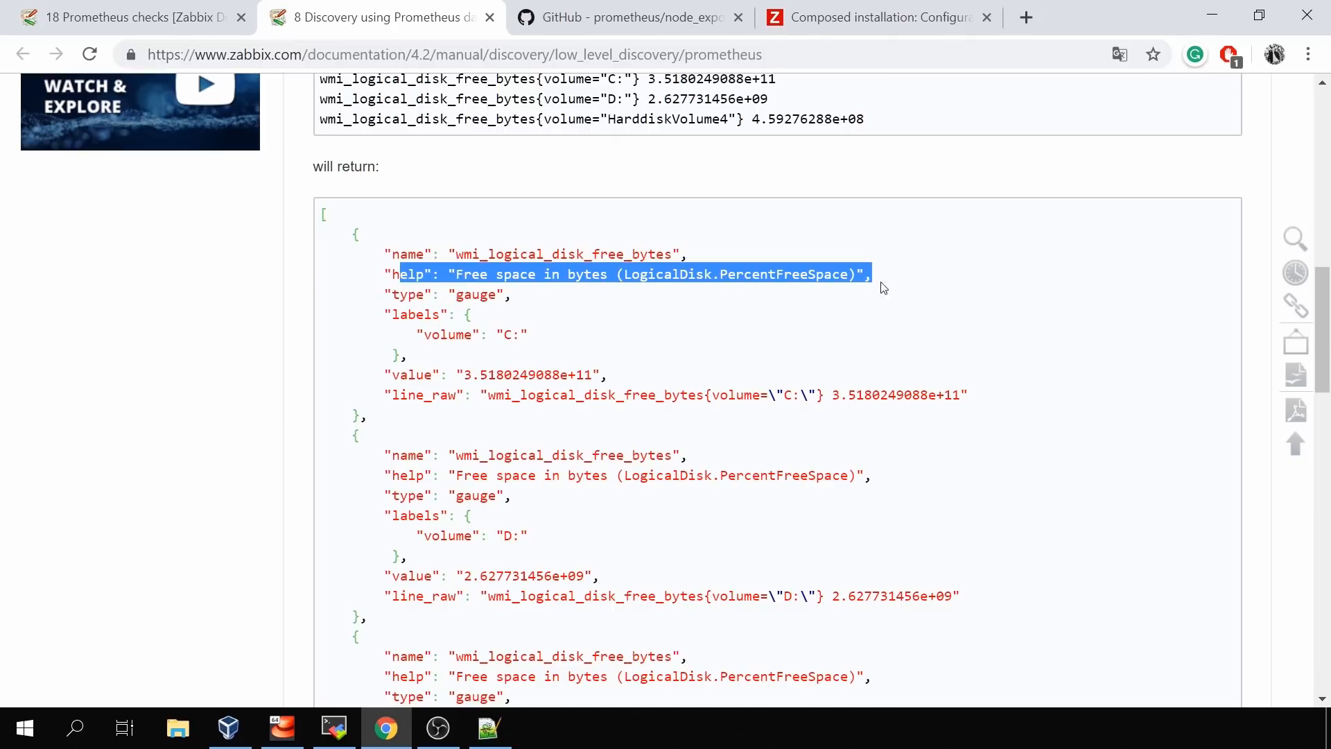
{"action": "left_click", "coordinate": [794, 12]}
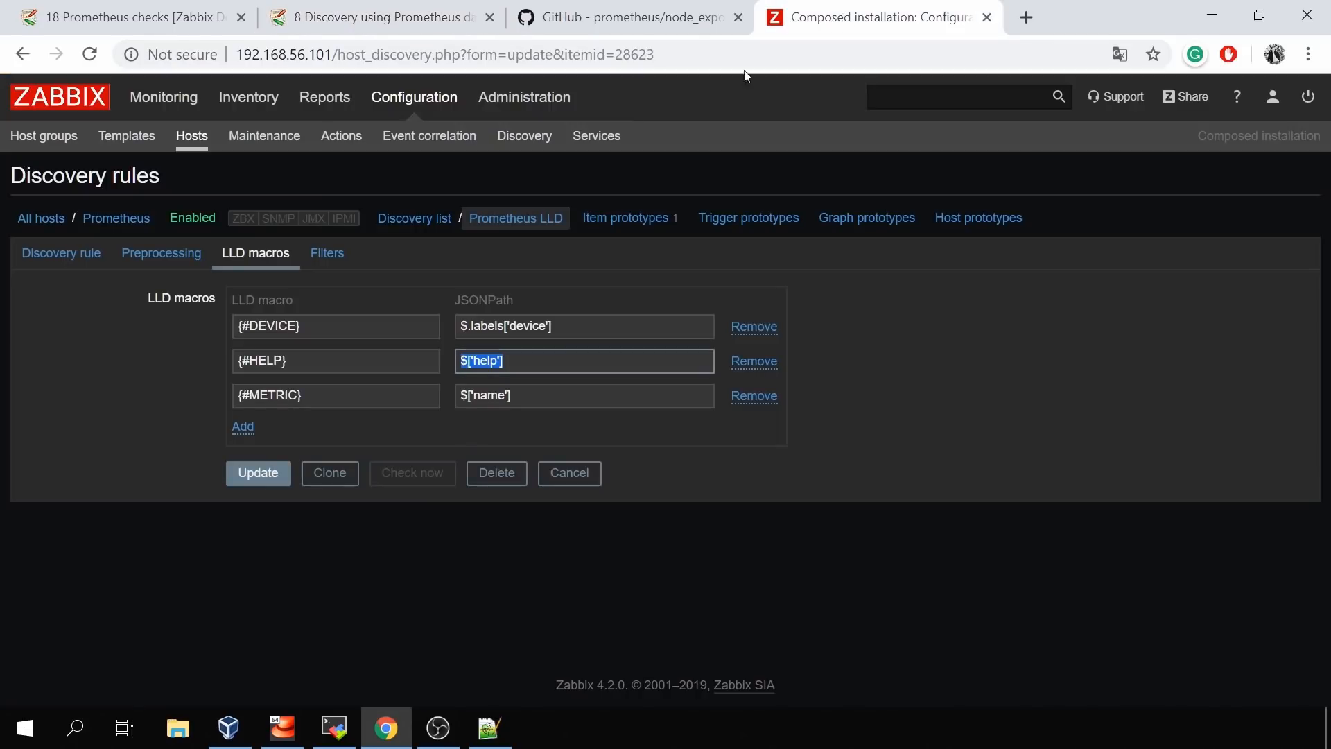
Reopen the {#METRIC} on {#DEVICE} item prototype and check the {#HELP} macro in its description
{"action": "left_click", "coordinate": [625, 218]}
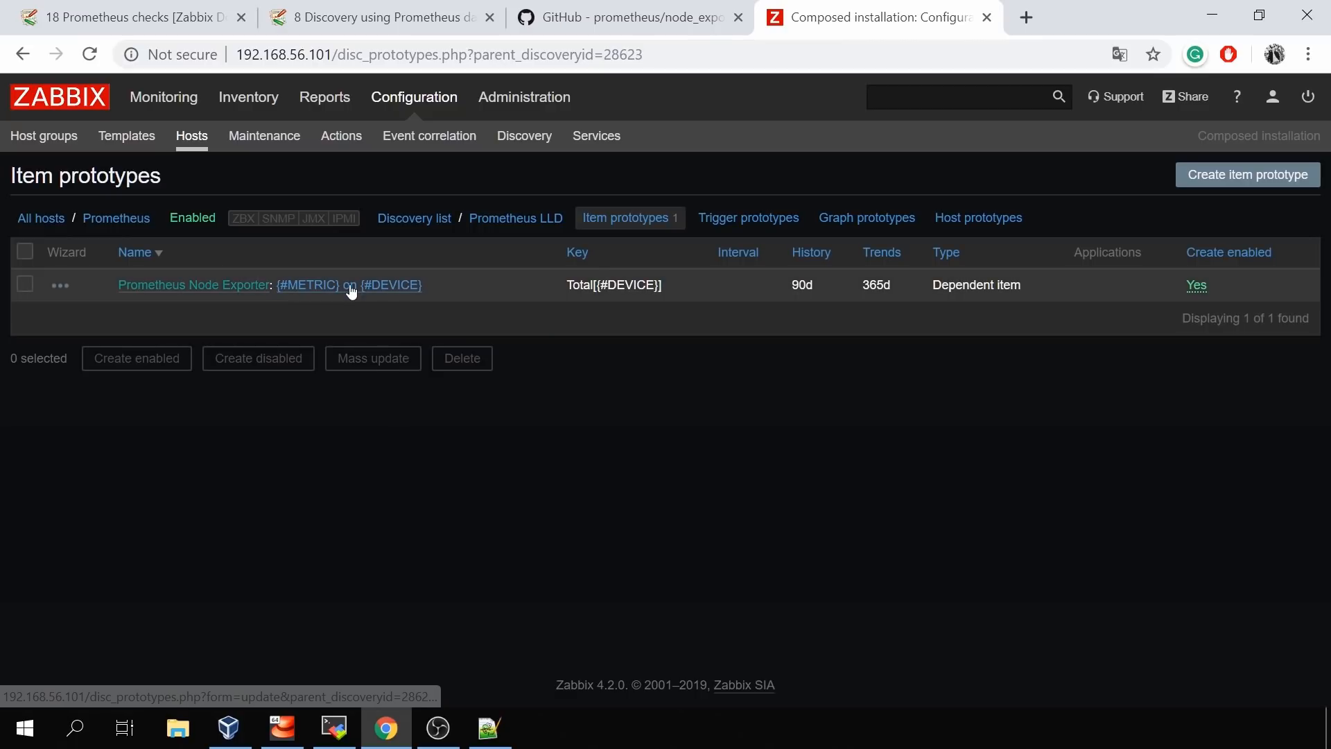
{"action": "left_click", "coordinate": [351, 286]}
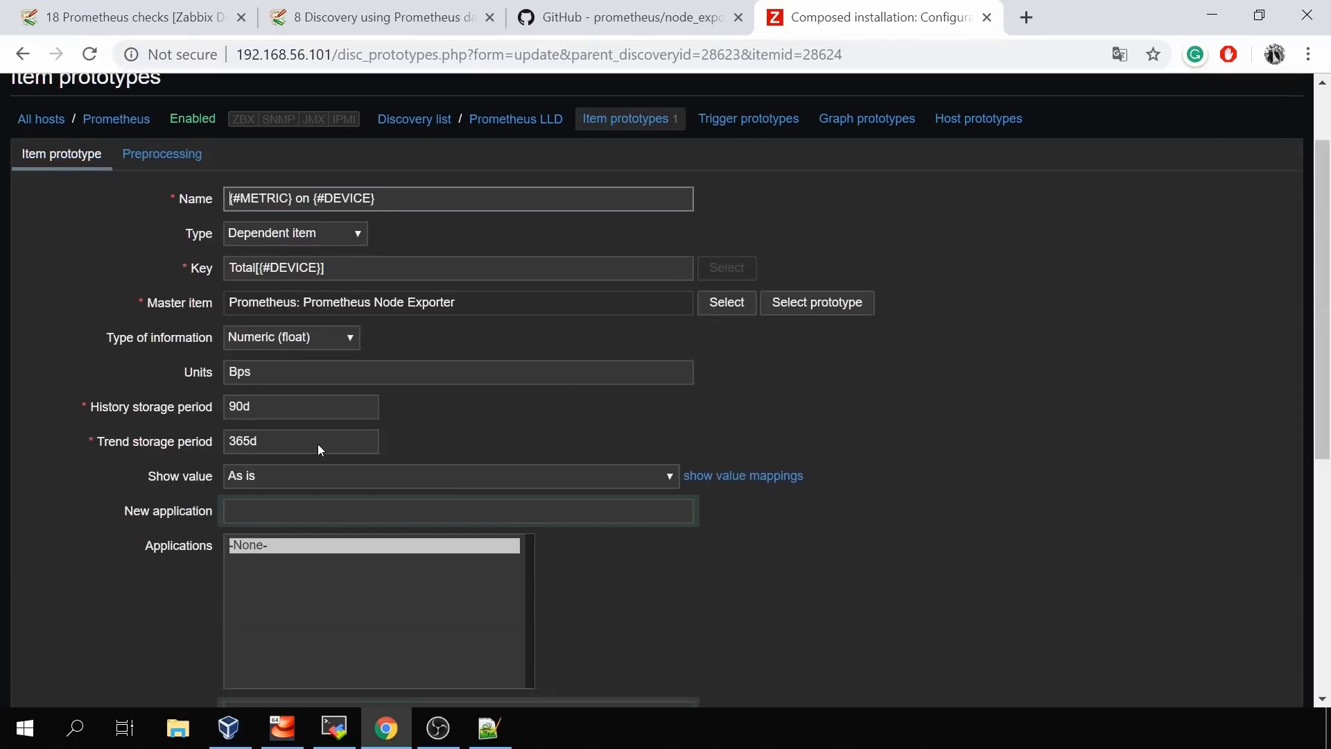
{"action": "scroll", "coordinate": [318, 444], "scroll_direction": "down", "scroll_amount": 6}
{"action": "left_click_drag", "start_coordinate": [310, 463], "coordinate": [2, 377]}
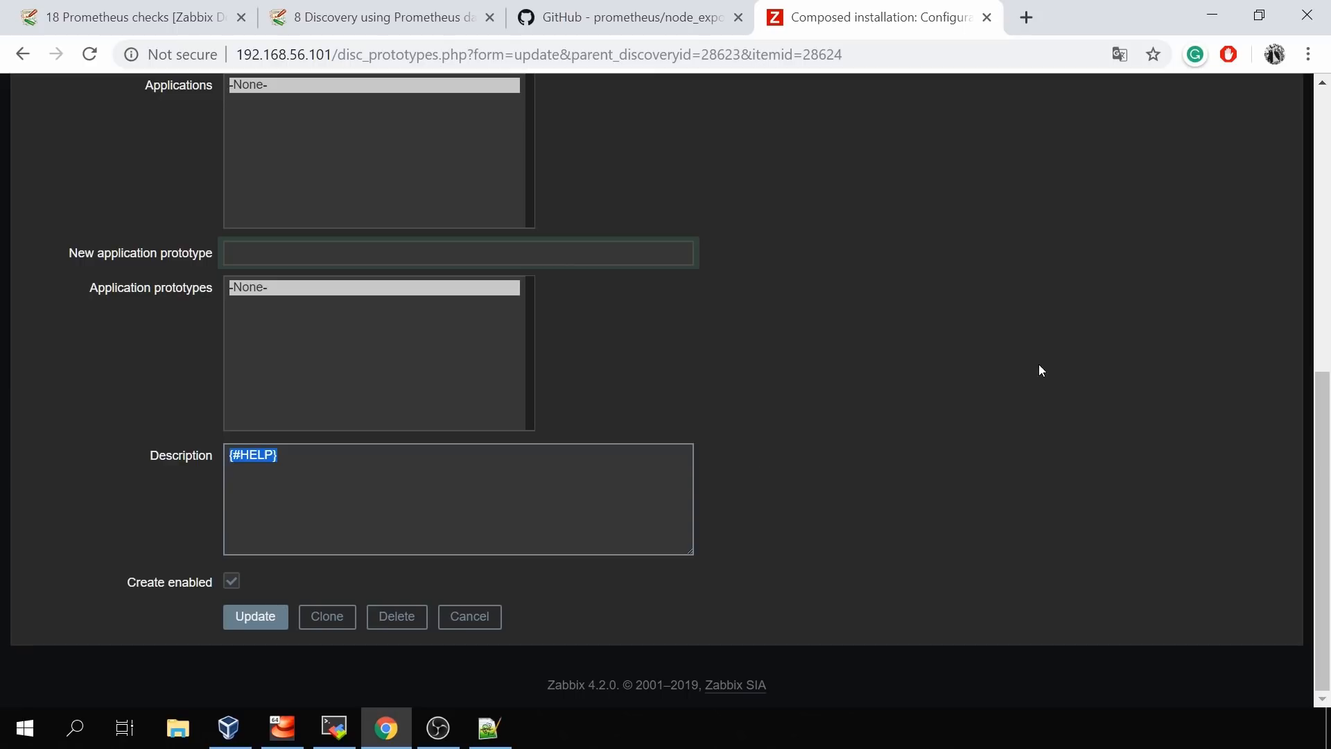
{"action": "scroll", "coordinate": [1040, 366], "scroll_direction": "up", "scroll_amount": 8}
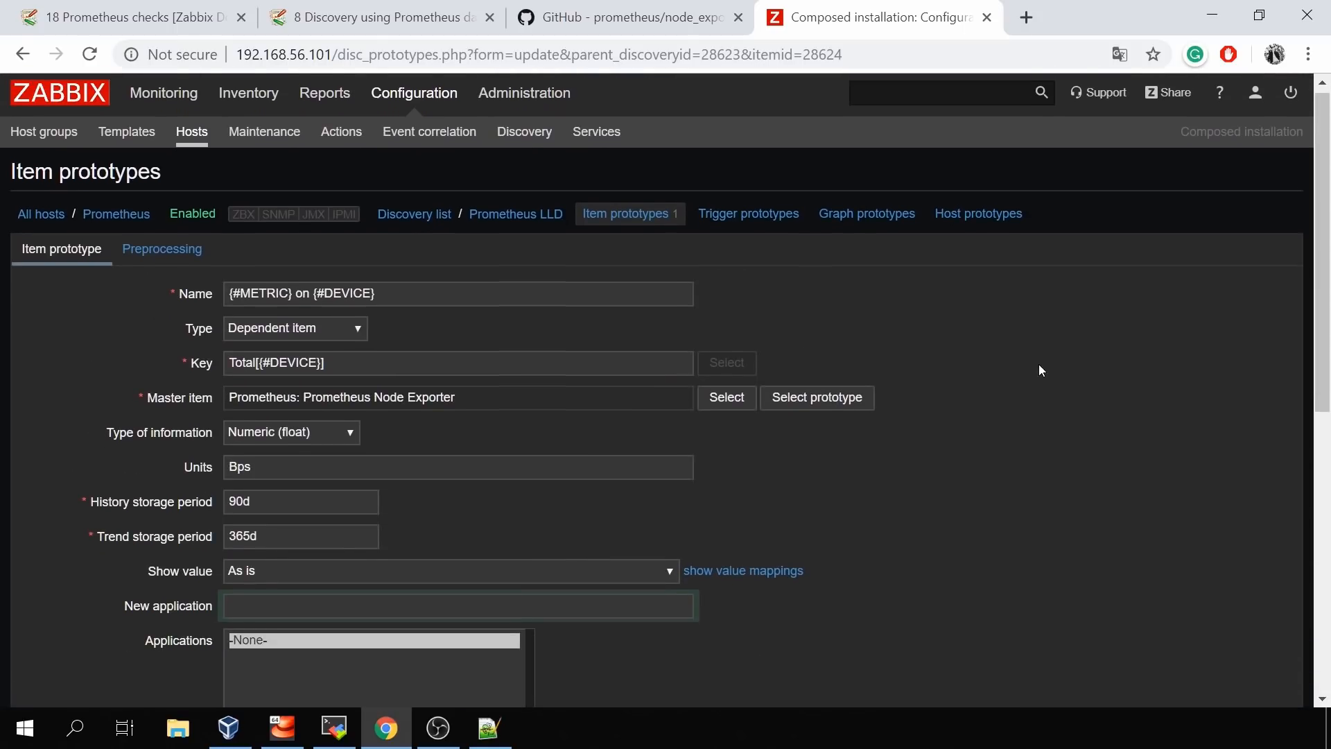
Open the item prototype's preprocessing steps and examine the node_network_transmit_packets_total lines for each device in the MobaXterm terminal
{"action": "left_click", "coordinate": [161, 251]}
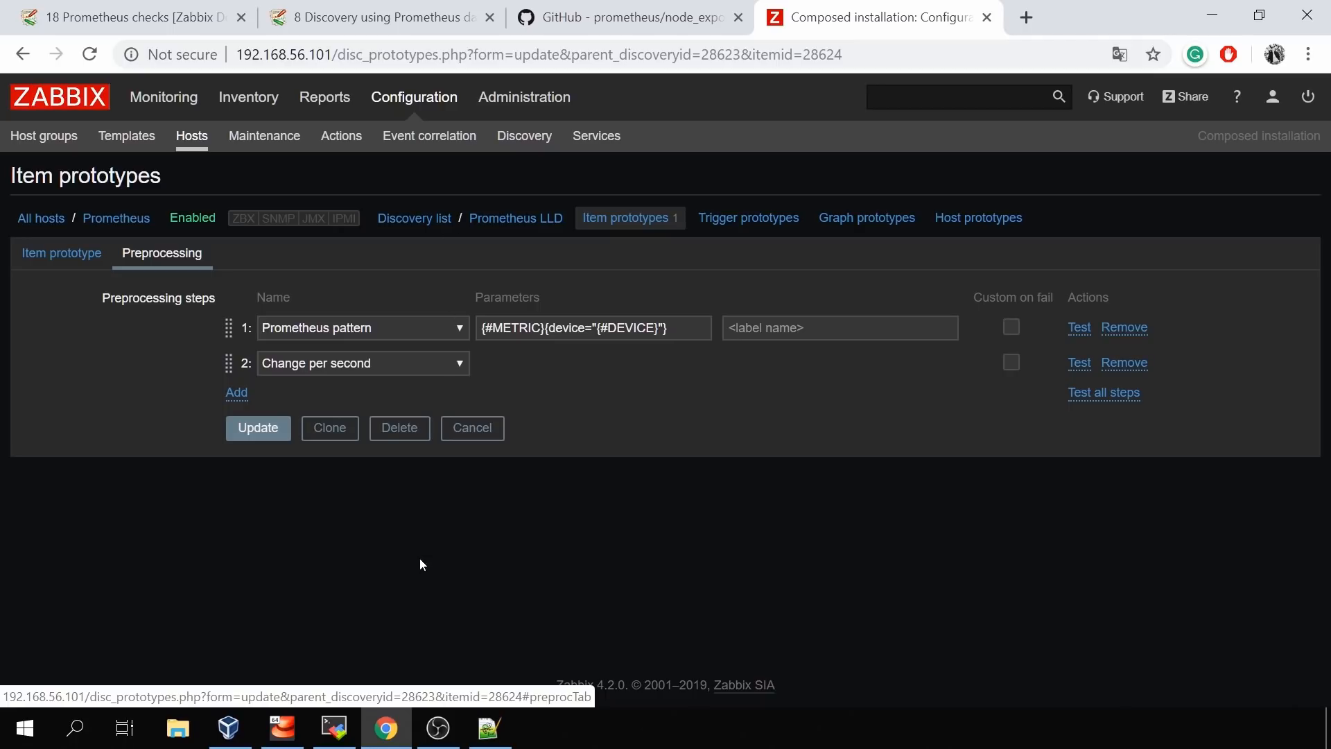
{"action": "left_click", "coordinate": [339, 730]}
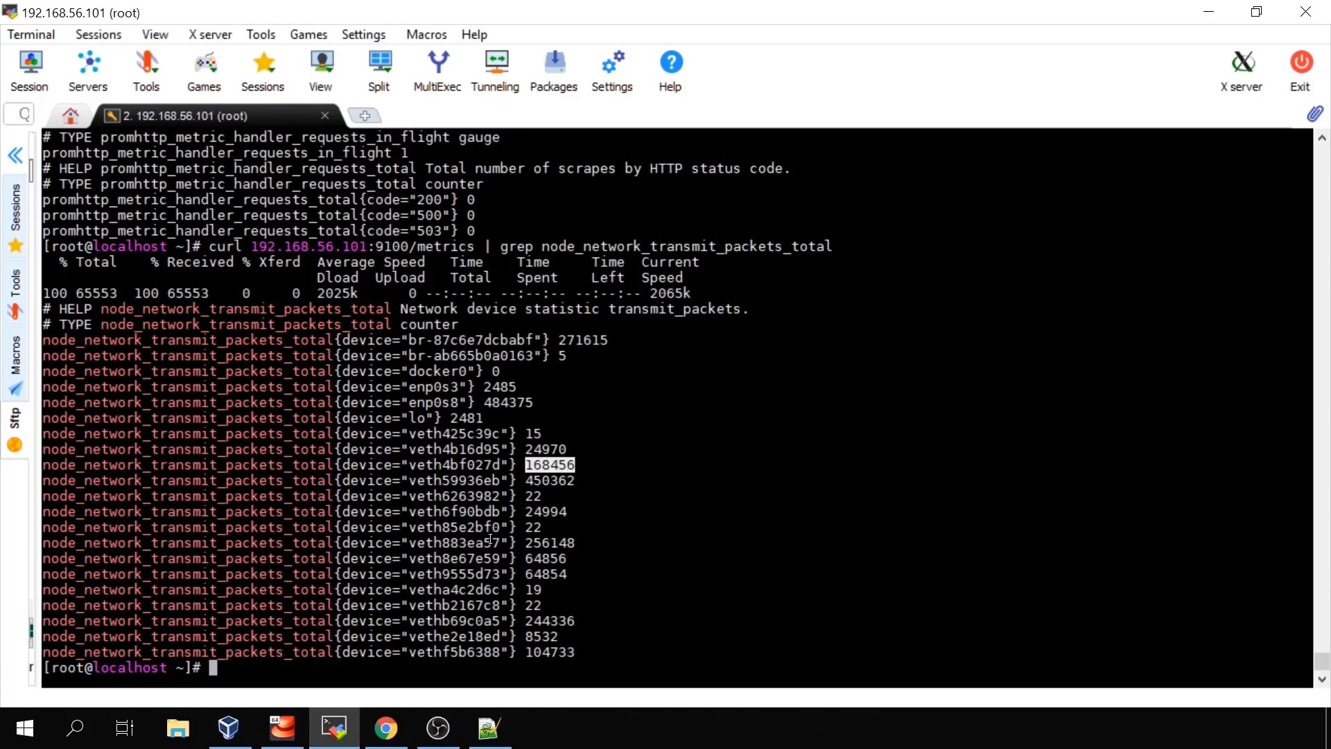
{"action": "double_click", "coordinate": [229, 338]}
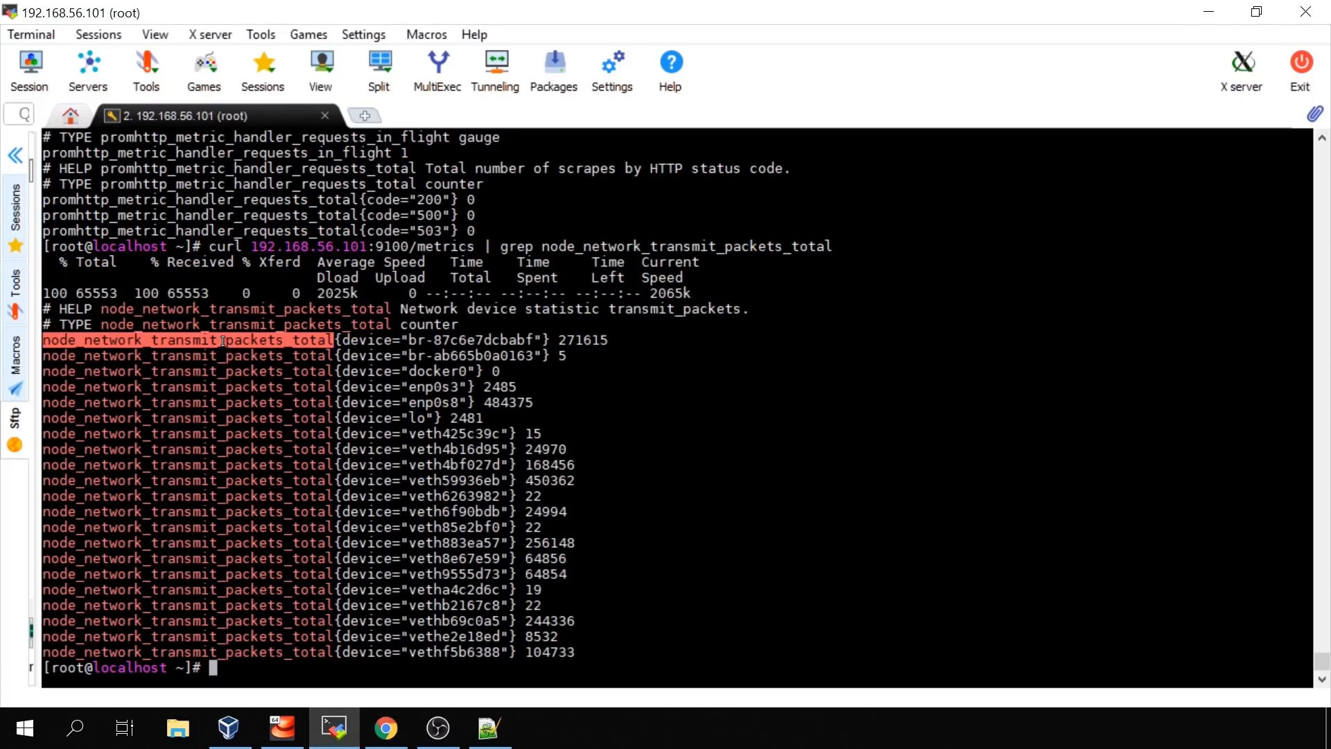
{"action": "double_click", "coordinate": [218, 357]}
{"action": "left_click_drag", "start_coordinate": [310, 371], "coordinate": [434, 372]}
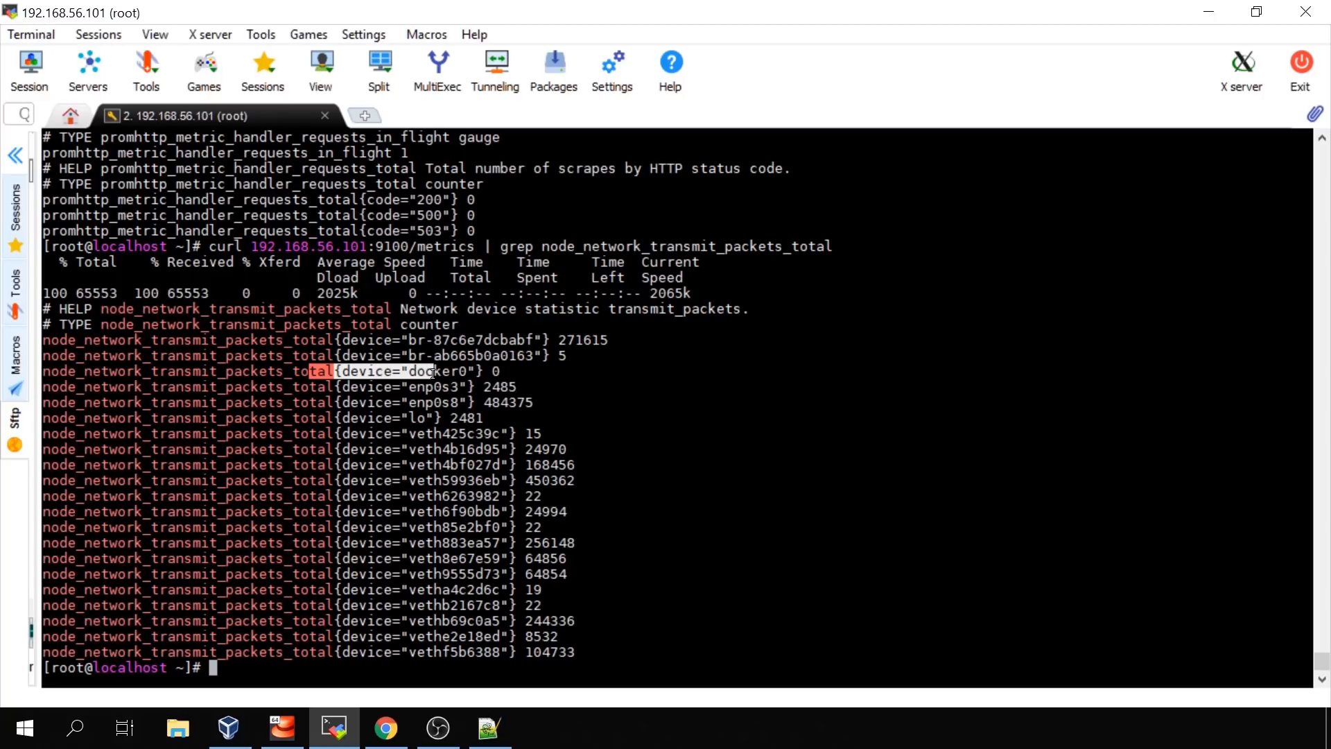
{"action": "left_click_drag", "start_coordinate": [324, 390], "coordinate": [326, 406]}
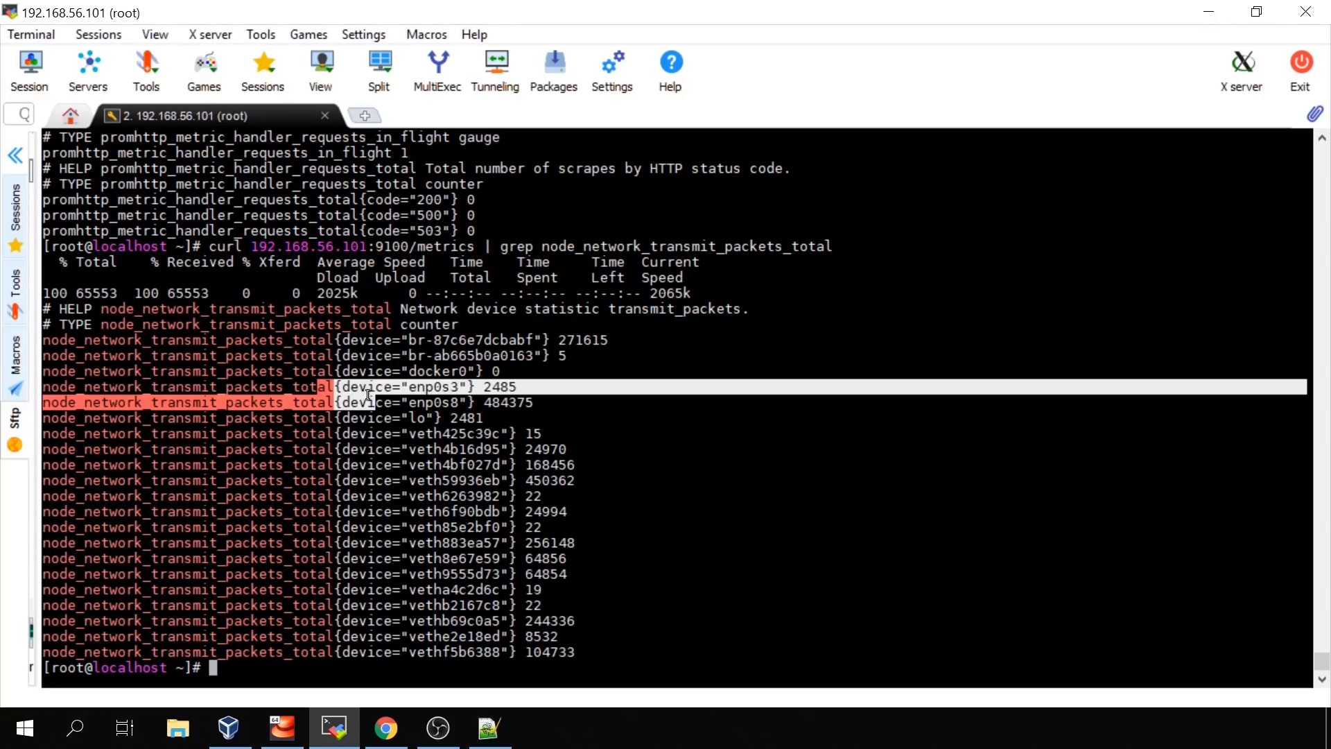
{"action": "double_click", "coordinate": [297, 414]}
{"action": "left_click_drag", "start_coordinate": [56, 335], "coordinate": [229, 669]}
{"action": "left_click_drag", "start_coordinate": [610, 744], "coordinate": [594, 638]}
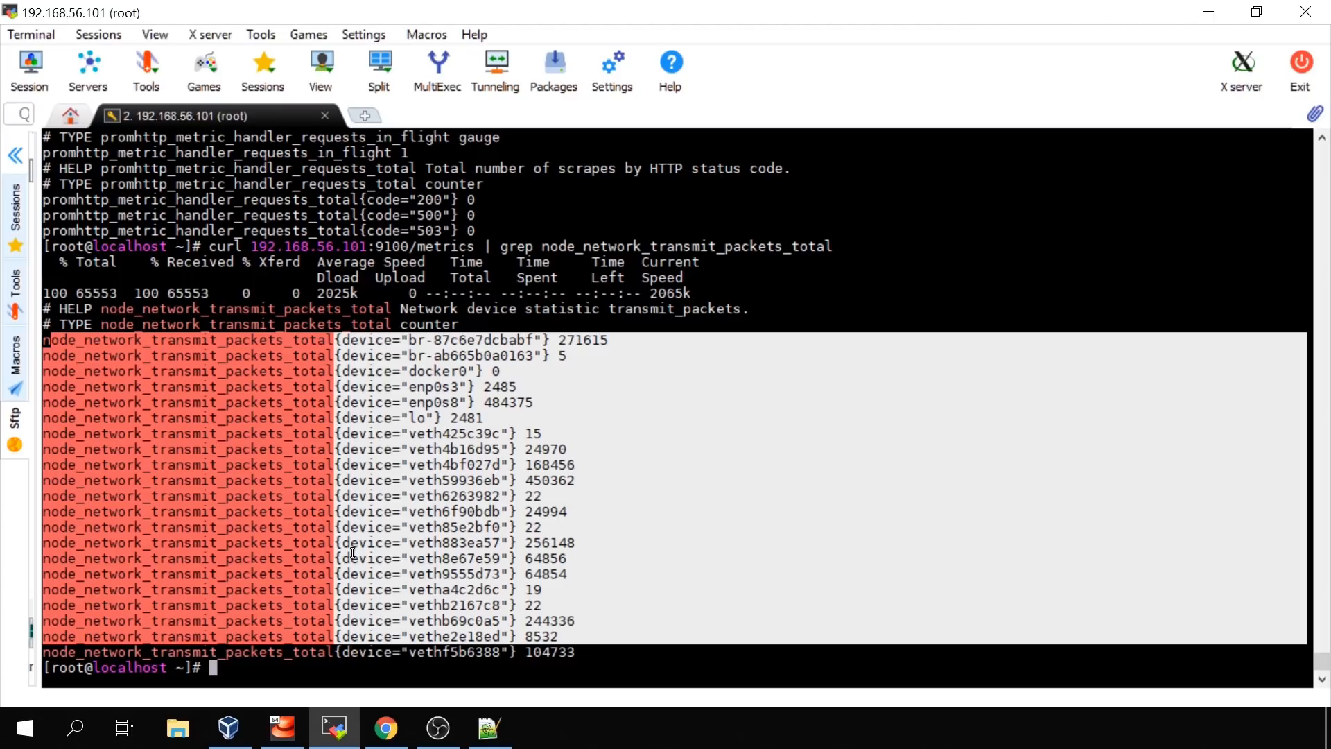
{"action": "left_click_drag", "start_coordinate": [490, 650], "coordinate": [167, 324]}
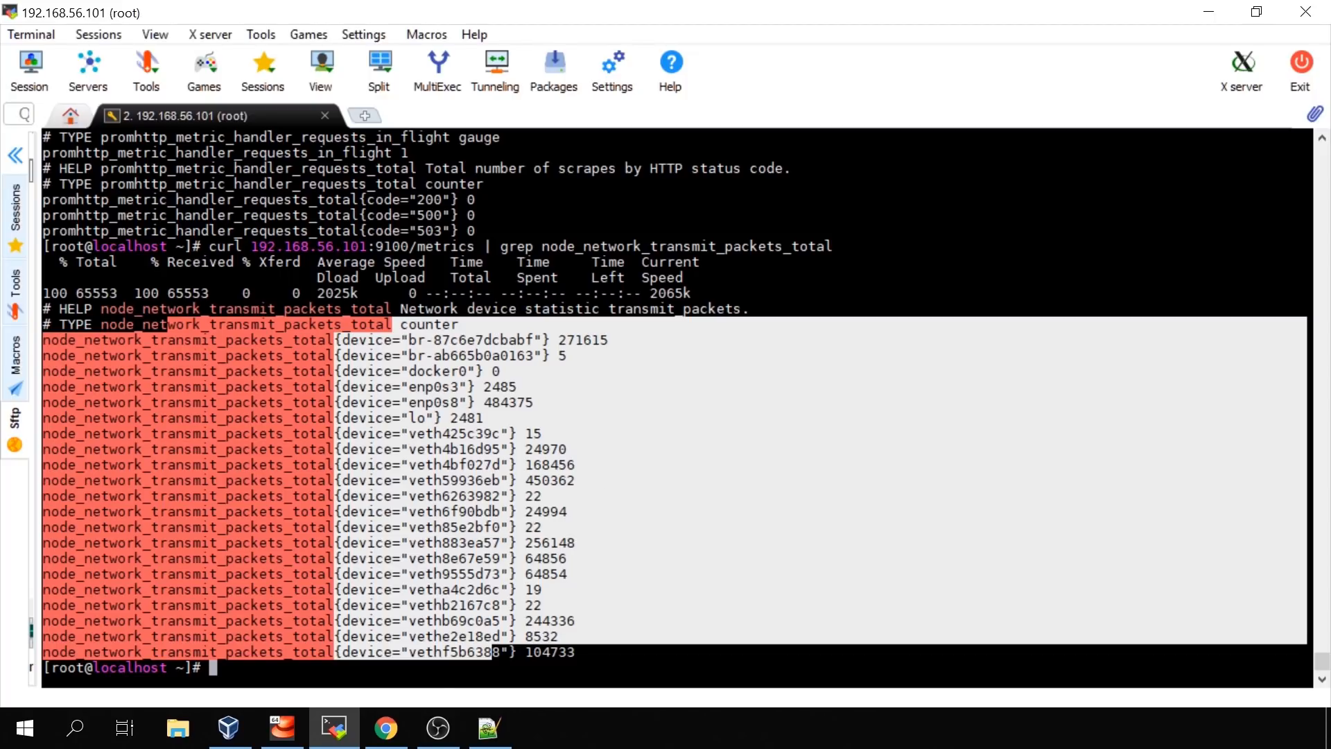
Return to Chrome and examine the {#METRIC}, device label and {#DEVICE} parts of the Prometheus pattern, plus the Change per second step
{"action": "left_click", "coordinate": [378, 739]}
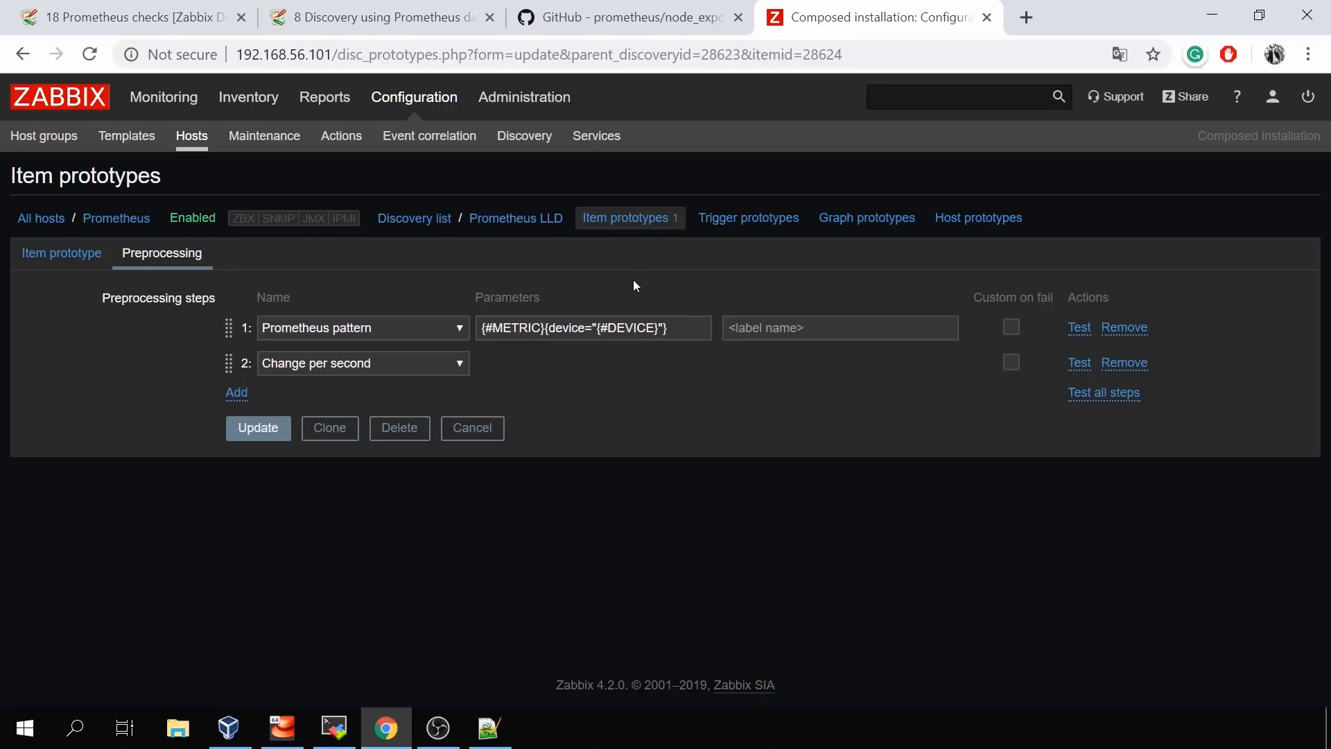
{"action": "left_click_drag", "start_coordinate": [480, 332], "coordinate": [540, 337]}
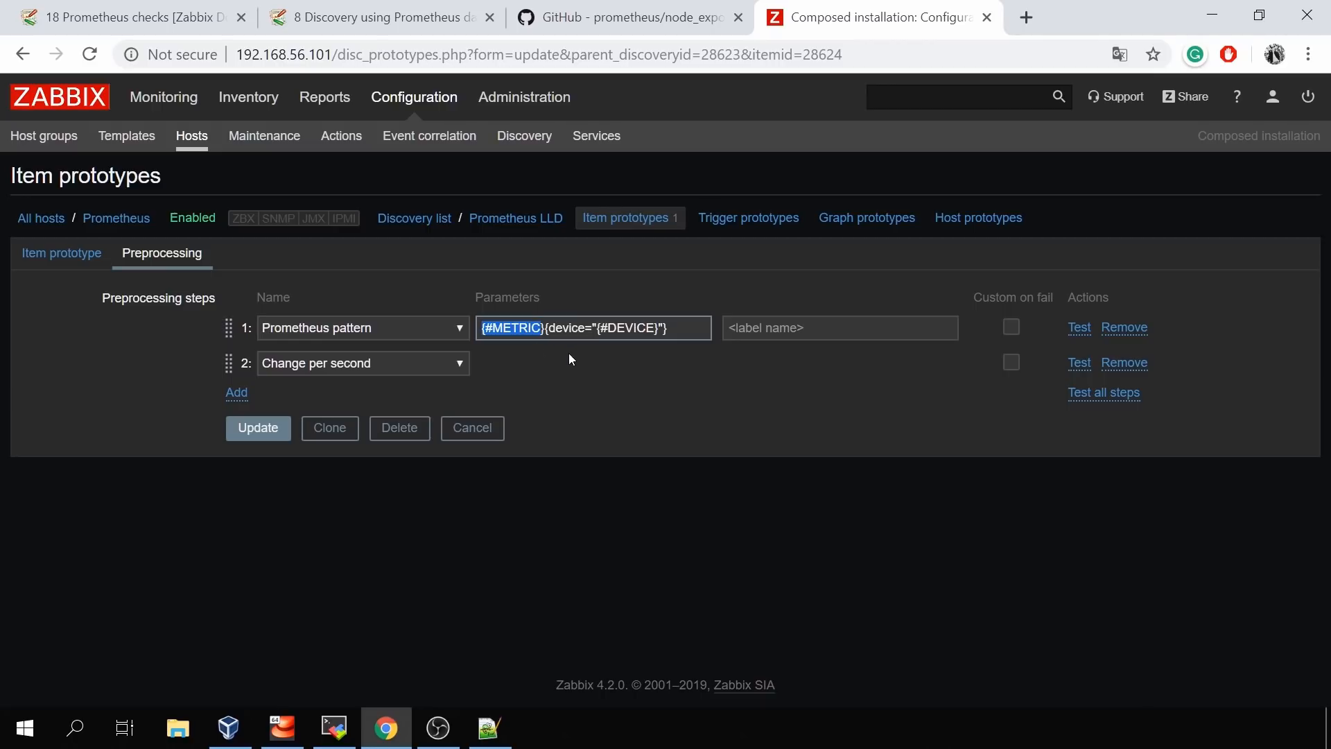
{"action": "left_click_drag", "start_coordinate": [545, 328], "coordinate": [586, 328]}
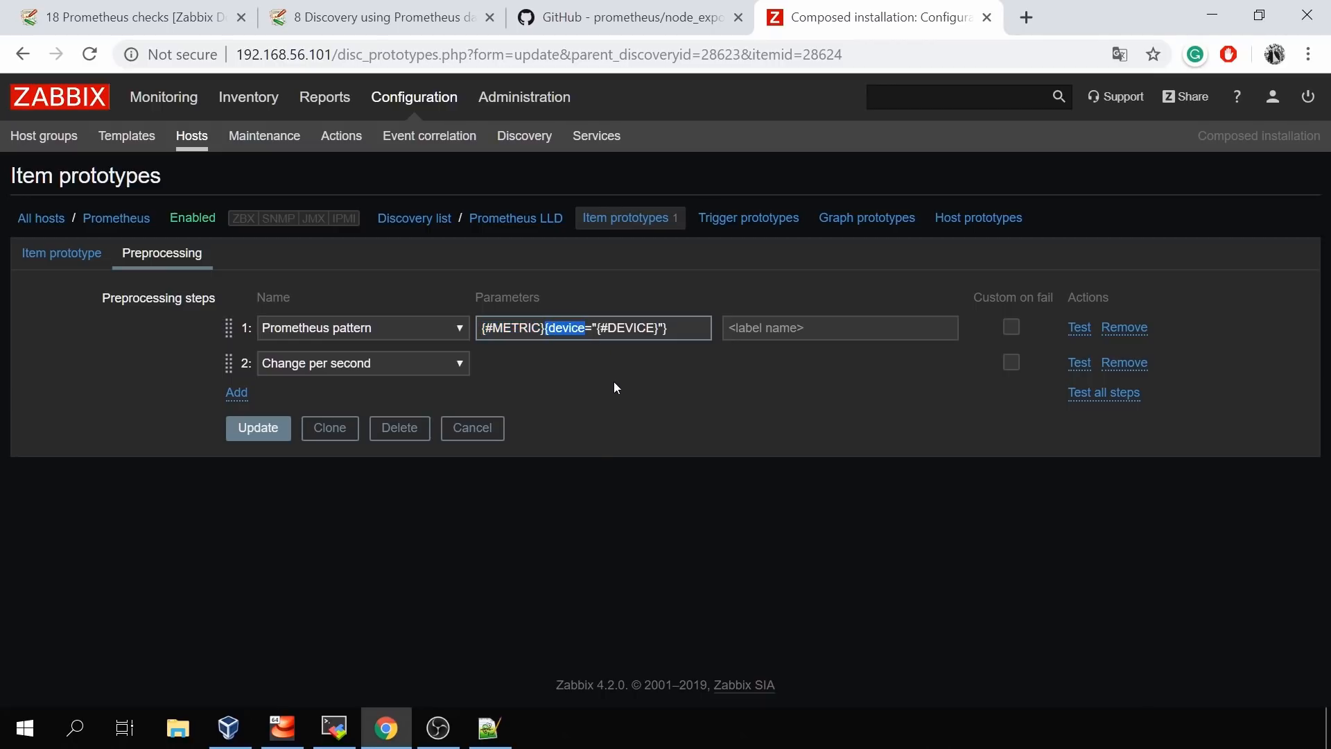
{"action": "left_click_drag", "start_coordinate": [596, 328], "coordinate": [658, 328]}
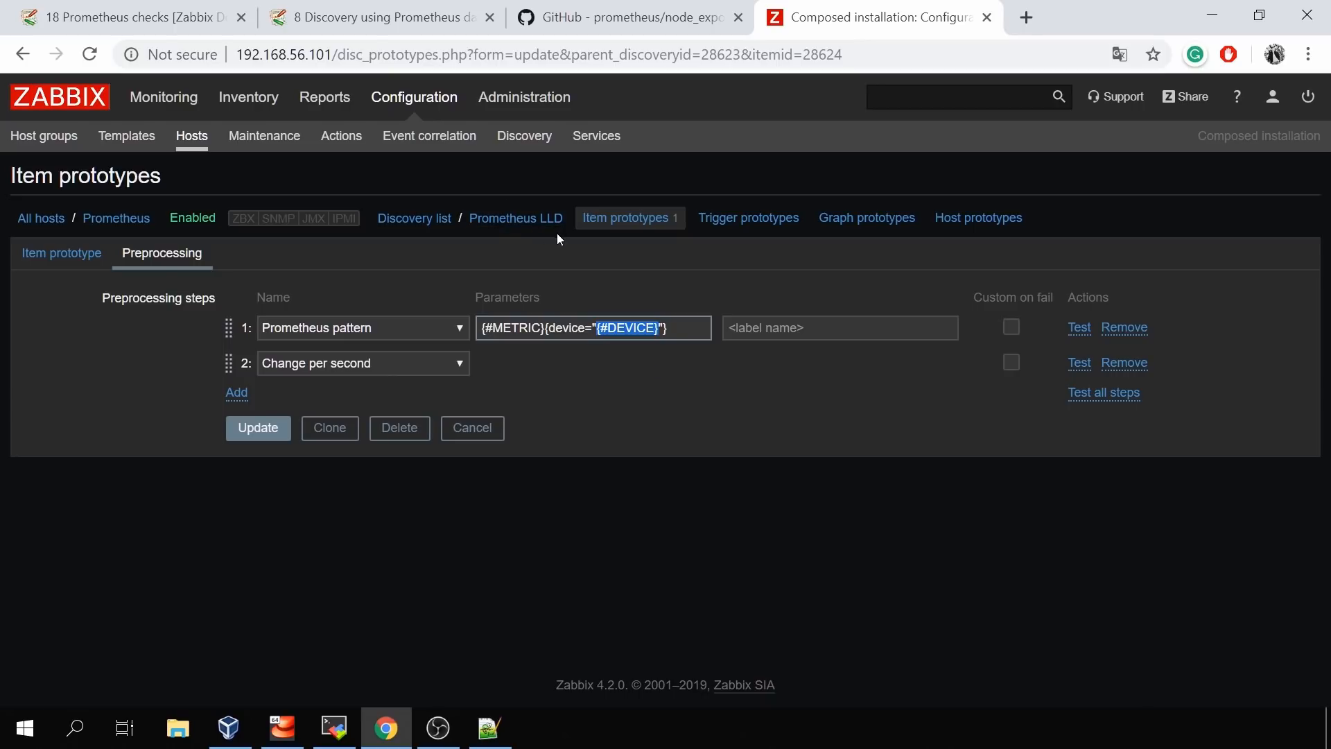
{"action": "left_click", "coordinate": [572, 365]}
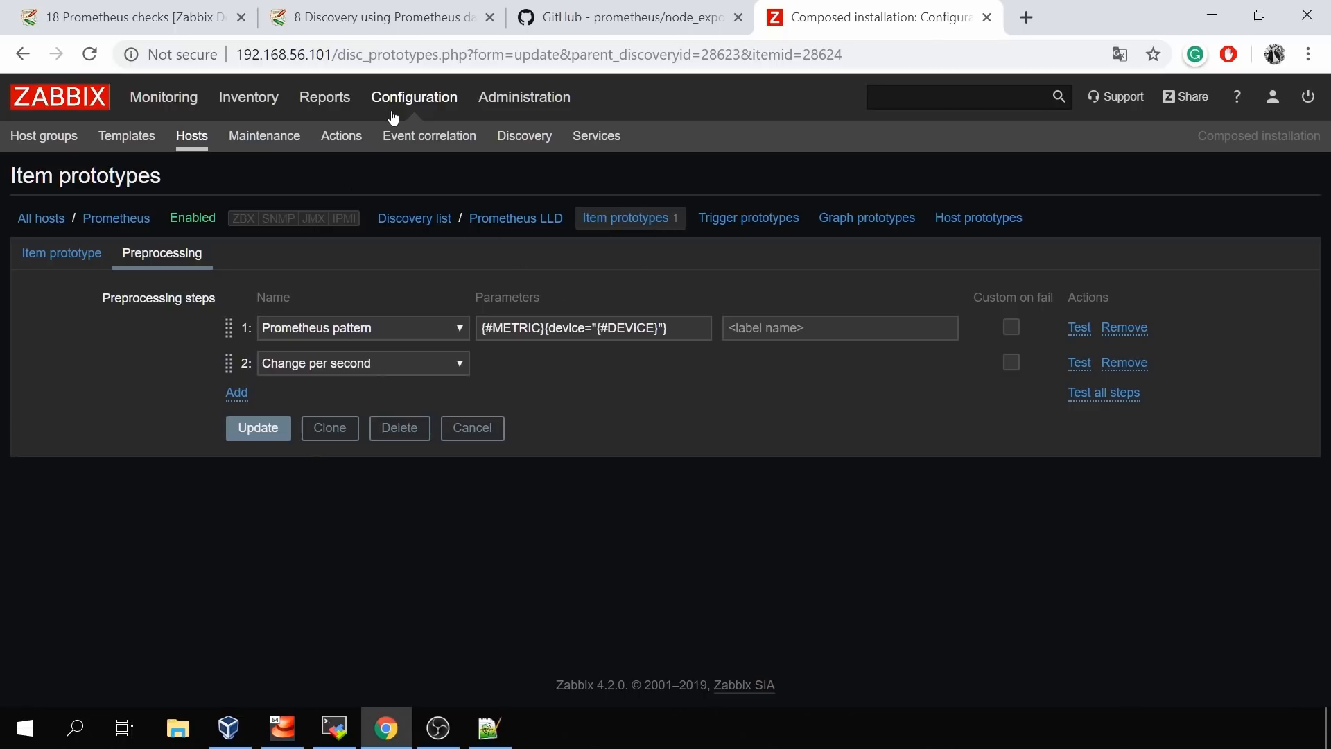
Open the Prometheus host's item list and examine the items discovered by Prometheus LLD and their dependent item type
{"action": "left_click", "coordinate": [199, 139]}
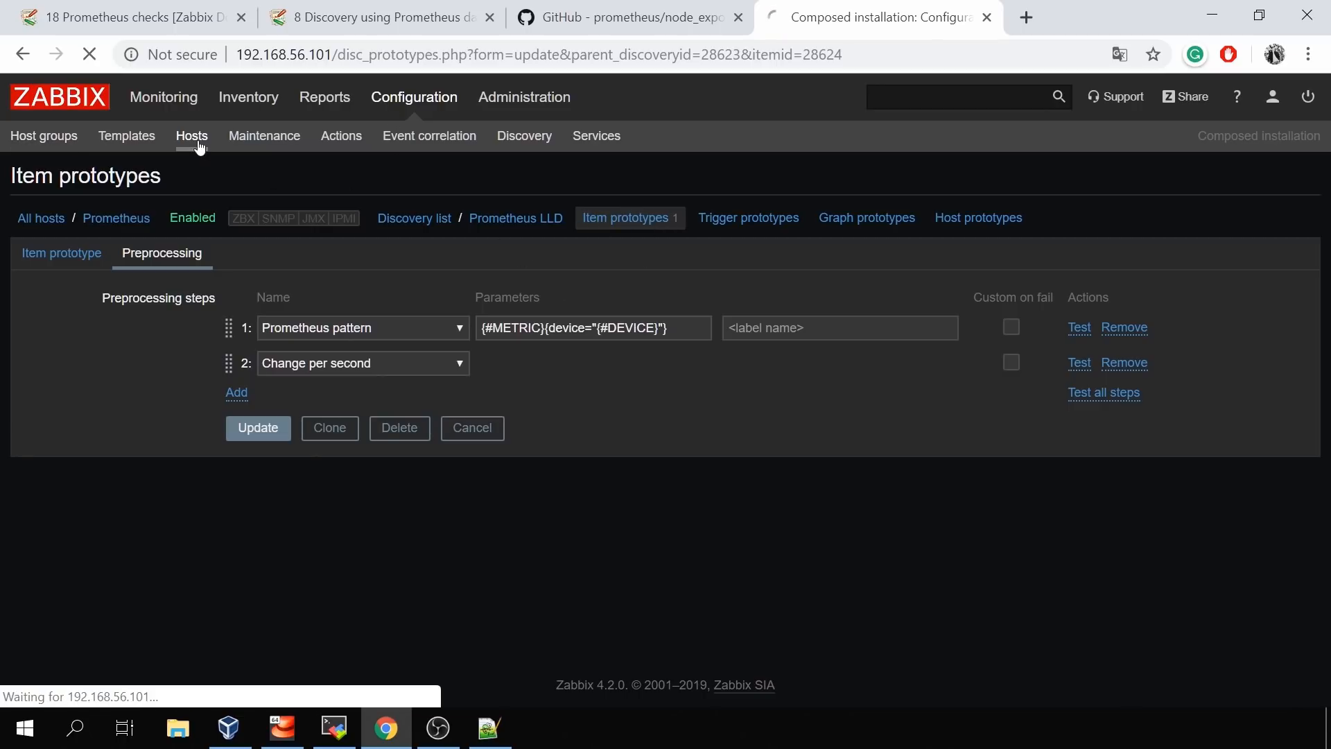
{"action": "left_click", "coordinate": [229, 537]}
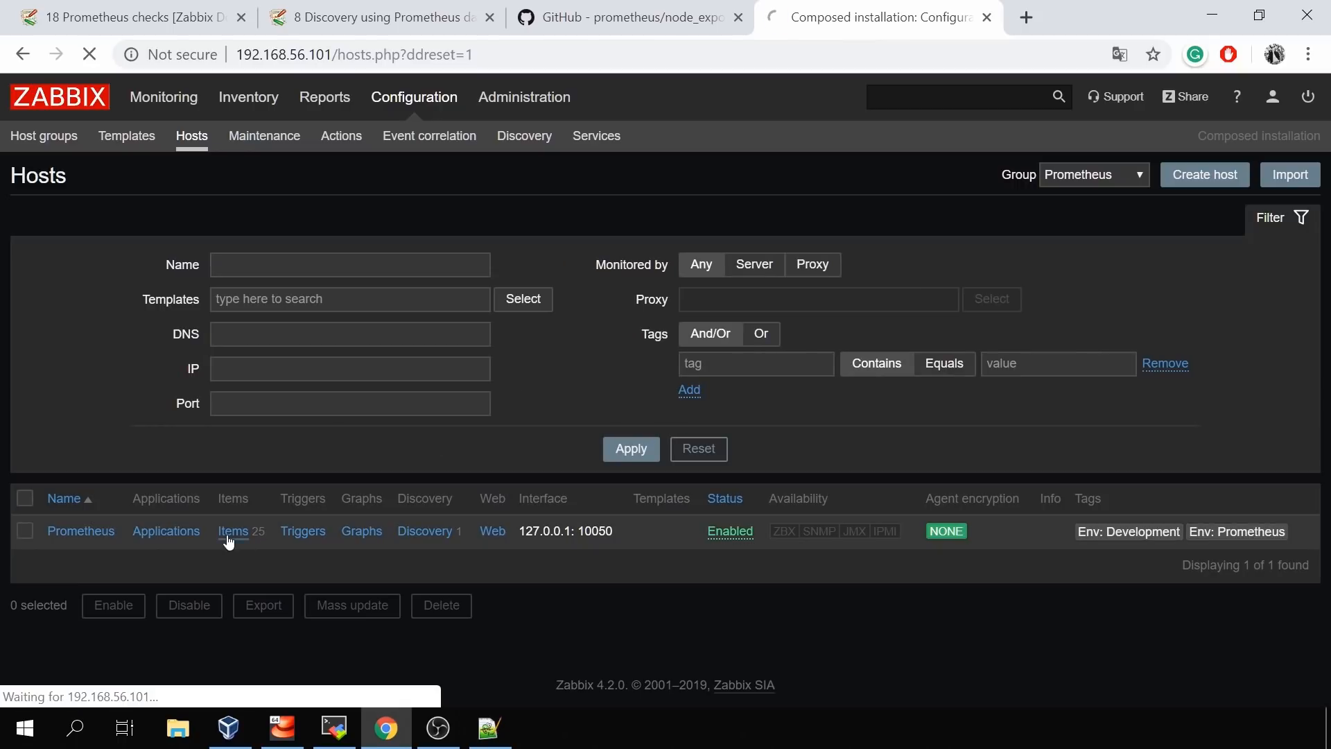
{"action": "scroll", "coordinate": [309, 348], "scroll_direction": "down", "scroll_amount": 4}
{"action": "scroll", "coordinate": [308, 348], "scroll_direction": "down", "scroll_amount": 5}
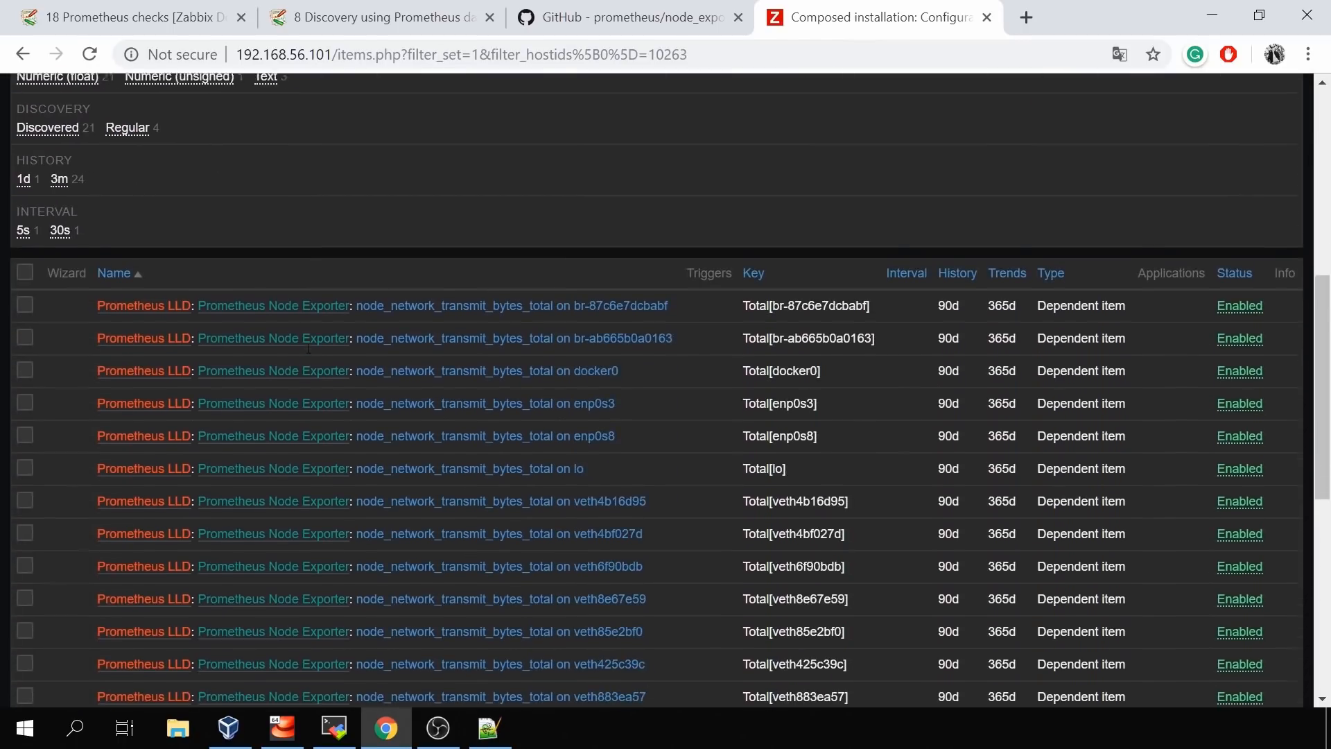
{"action": "scroll", "coordinate": [169, 389], "scroll_direction": "down", "scroll_amount": 8}
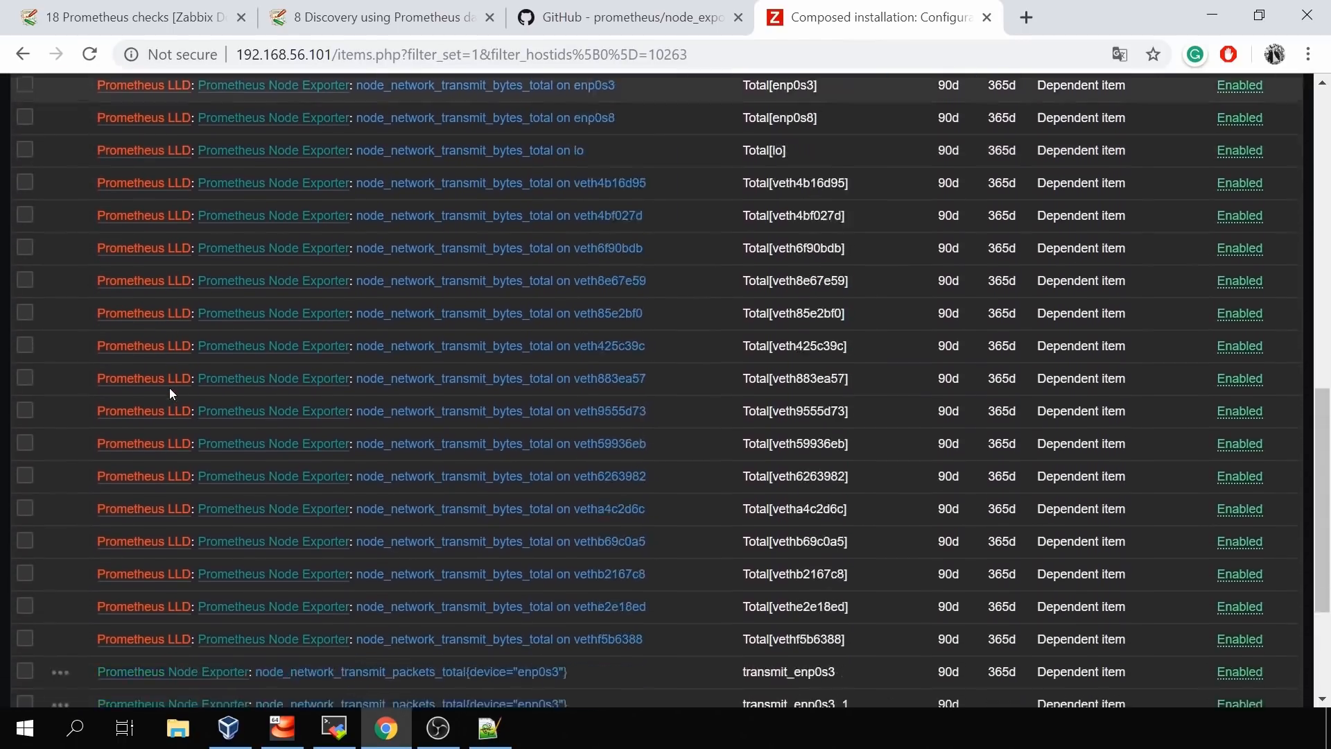
{"action": "scroll", "coordinate": [169, 388], "scroll_direction": "up", "scroll_amount": 6}
{"action": "scroll", "coordinate": [171, 394], "scroll_direction": "up", "scroll_amount": 3}
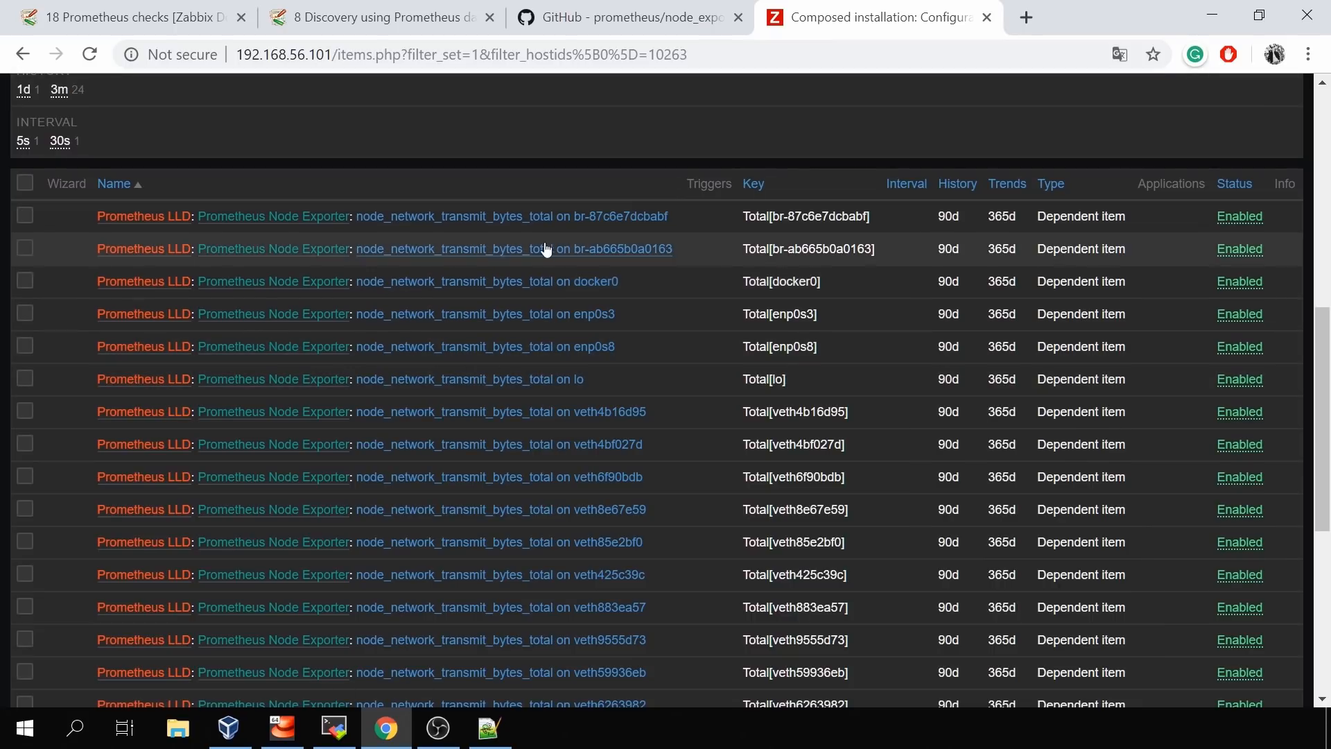
{"action": "scroll", "coordinate": [1069, 440], "scroll_direction": "down", "scroll_amount": 3}
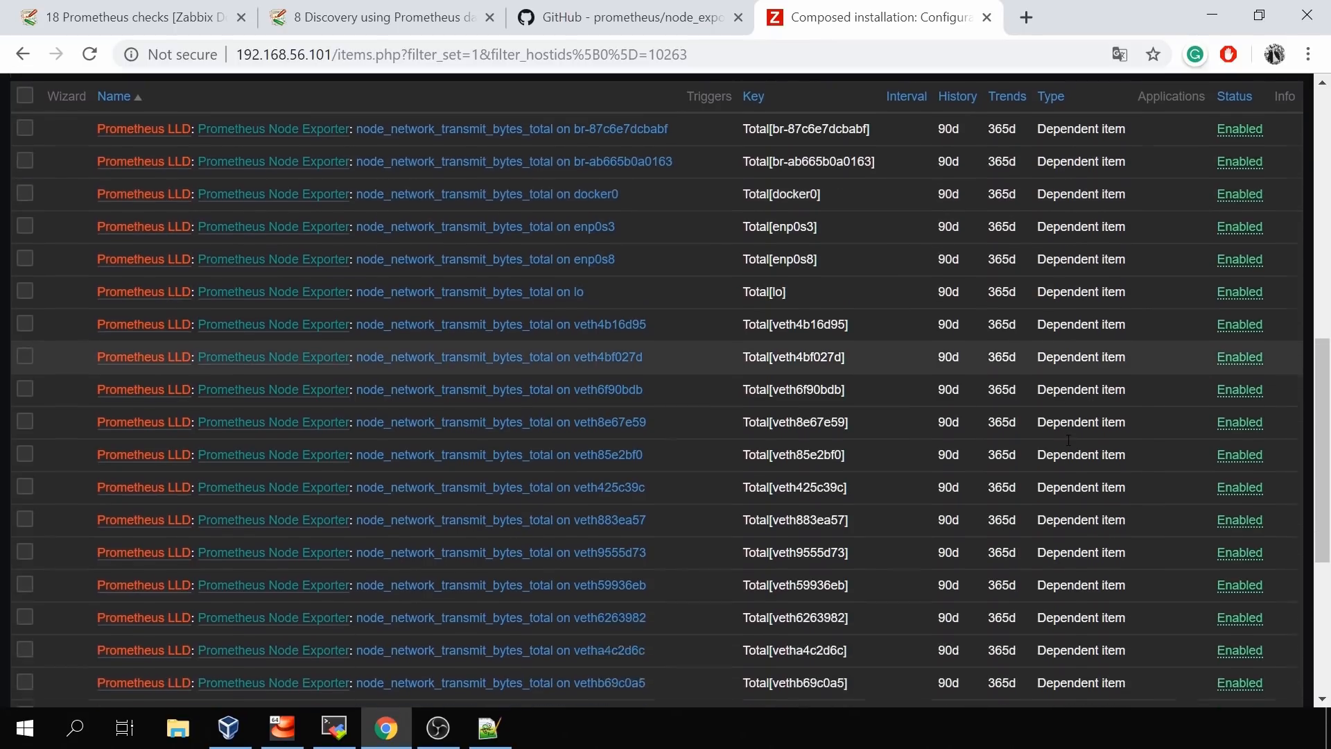
{"action": "scroll", "coordinate": [1068, 440], "scroll_direction": "down", "scroll_amount": 4}
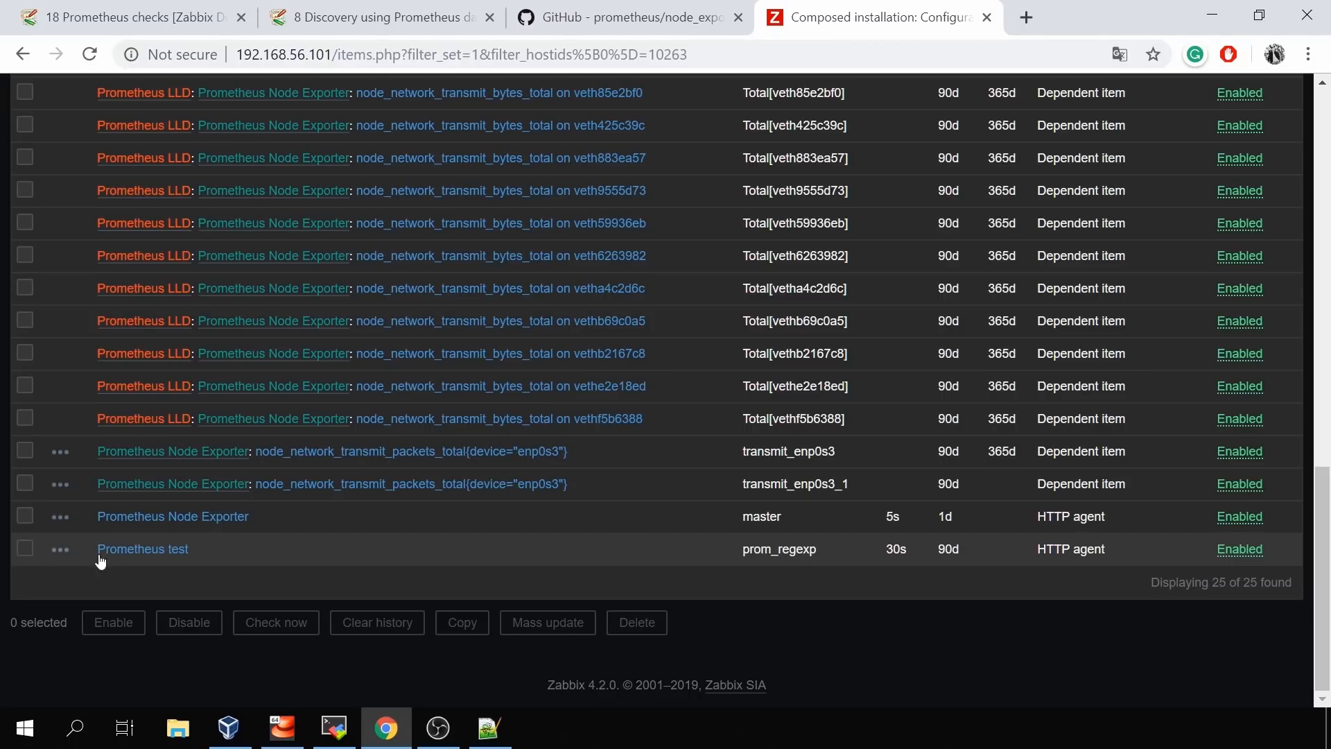
Open the latest data and view the value history of the Prometheus test item
{"action": "scroll", "coordinate": [195, 384], "scroll_direction": "up", "scroll_amount": 10}
{"action": "scroll", "coordinate": [194, 383], "scroll_direction": "up", "scroll_amount": 6}
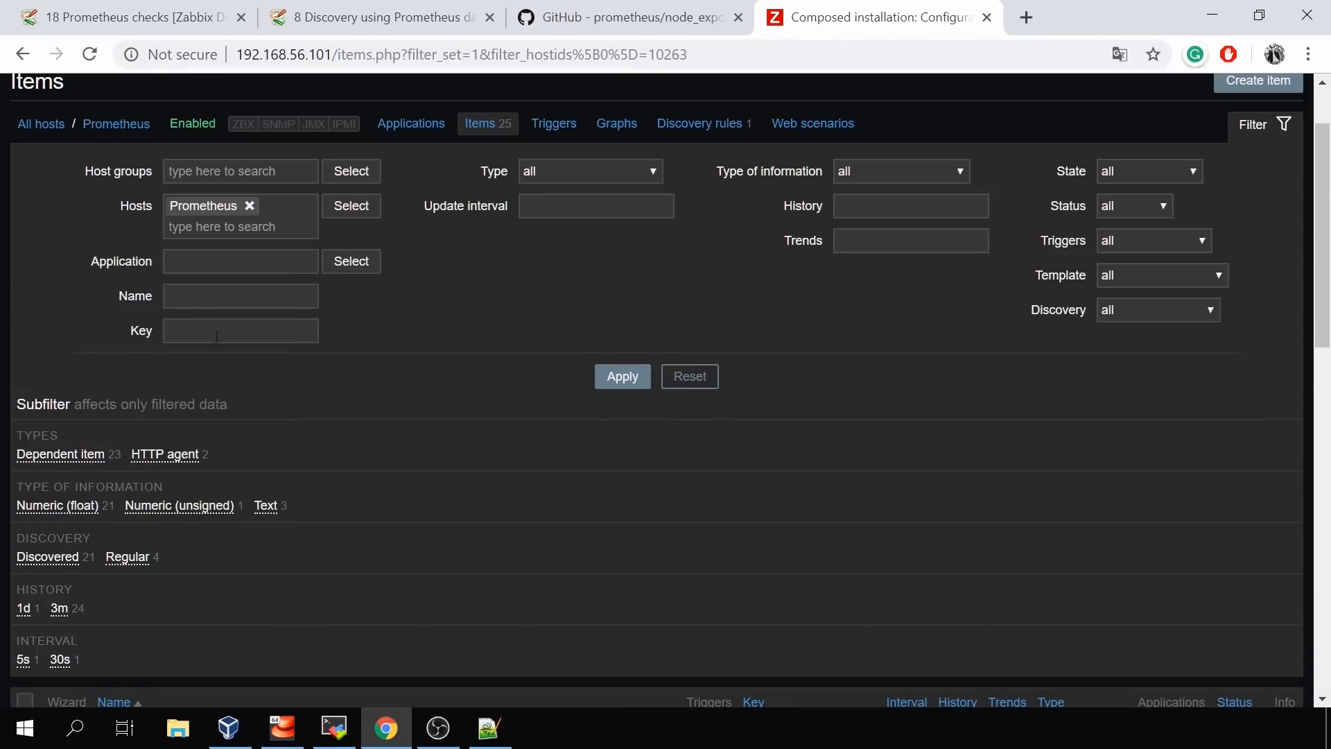
{"action": "scroll", "coordinate": [228, 379], "scroll_direction": "down", "scroll_amount": 5}
{"action": "scroll", "coordinate": [226, 373], "scroll_direction": "up", "scroll_amount": 15}
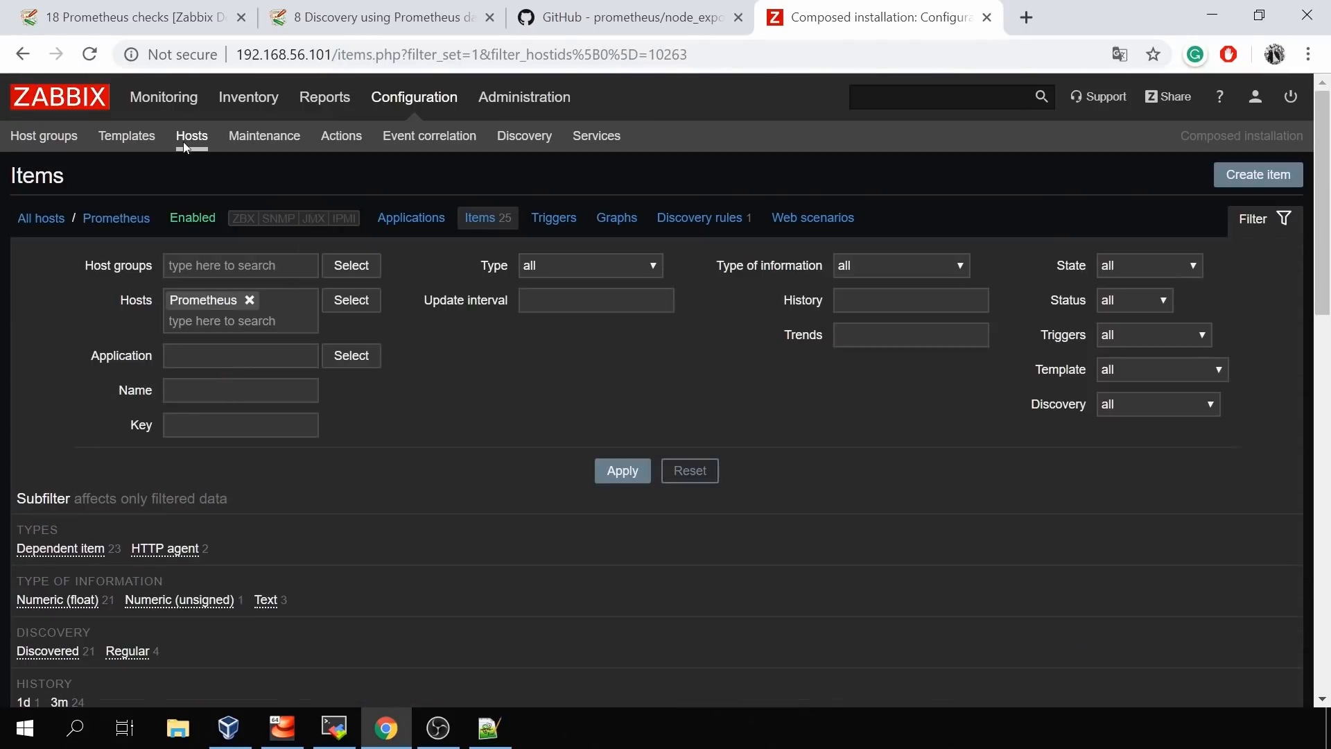
{"action": "mouse_move", "coordinate": [164, 97]}
{"action": "left_click", "coordinate": [308, 137]}
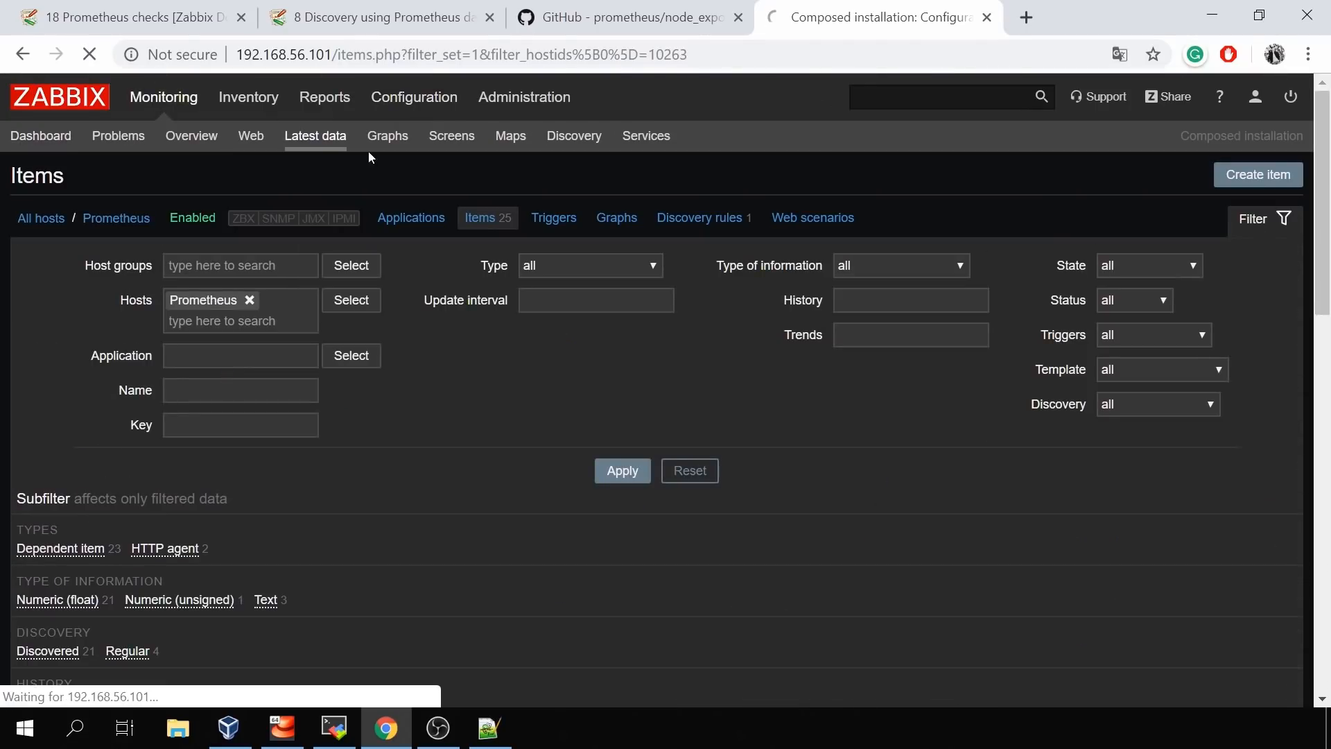
{"action": "scroll", "coordinate": [677, 395], "scroll_direction": "down", "scroll_amount": 10}
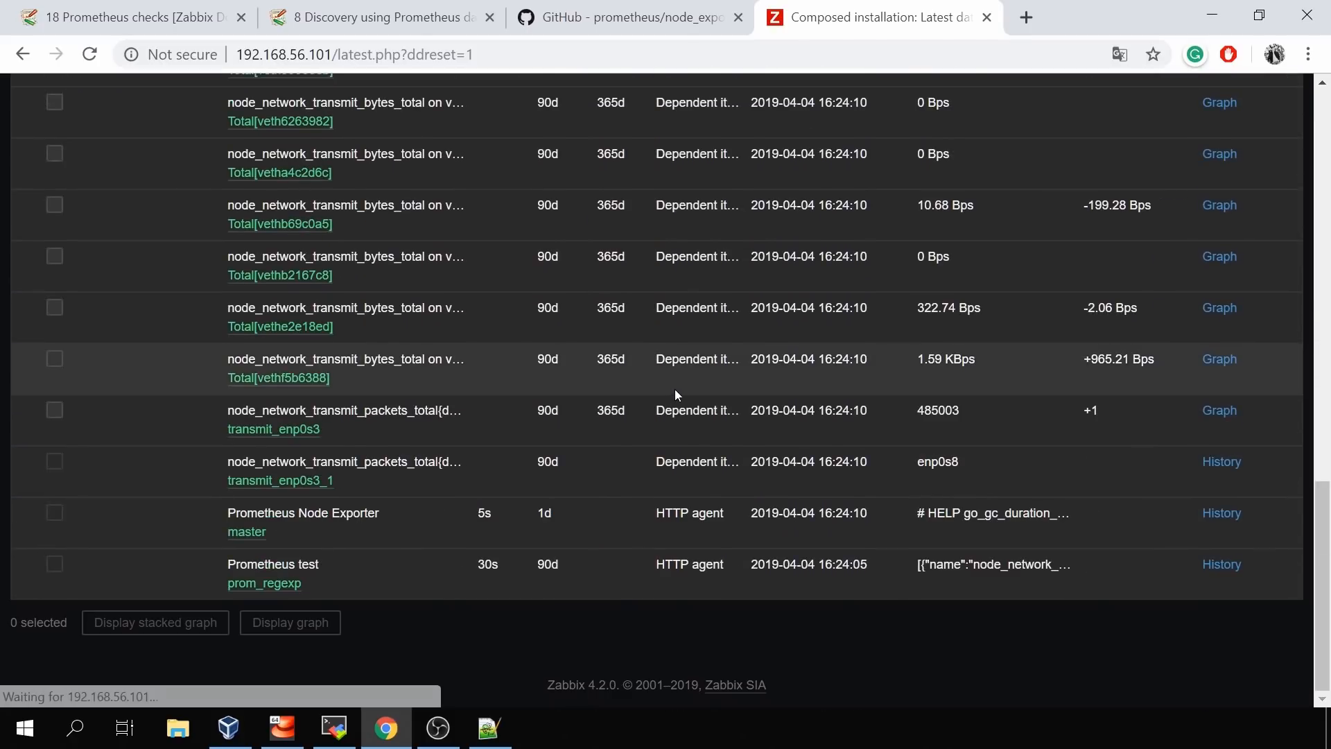
{"action": "left_click", "coordinate": [1221, 570]}
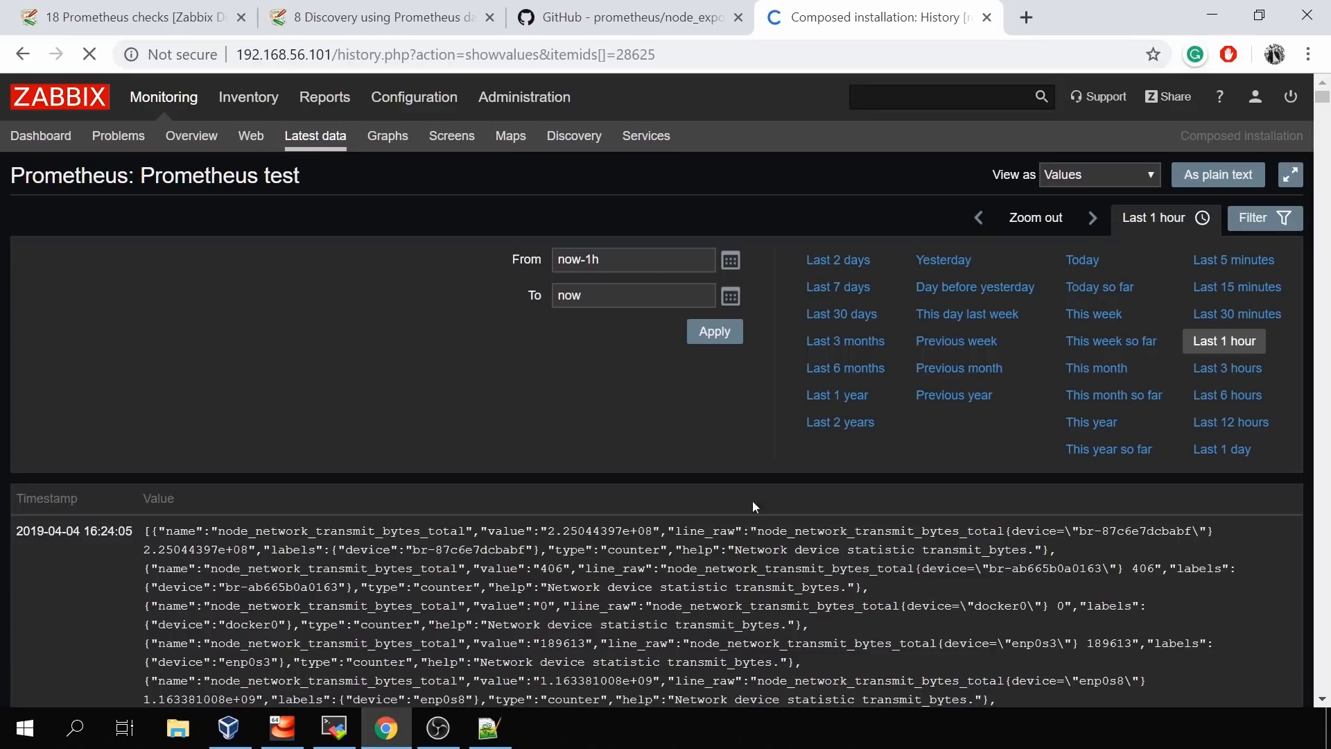
{"action": "scroll", "coordinate": [332, 534], "scroll_direction": "down", "scroll_amount": 1}
{"action": "scroll", "coordinate": [333, 534], "scroll_direction": "down", "scroll_amount": 2}
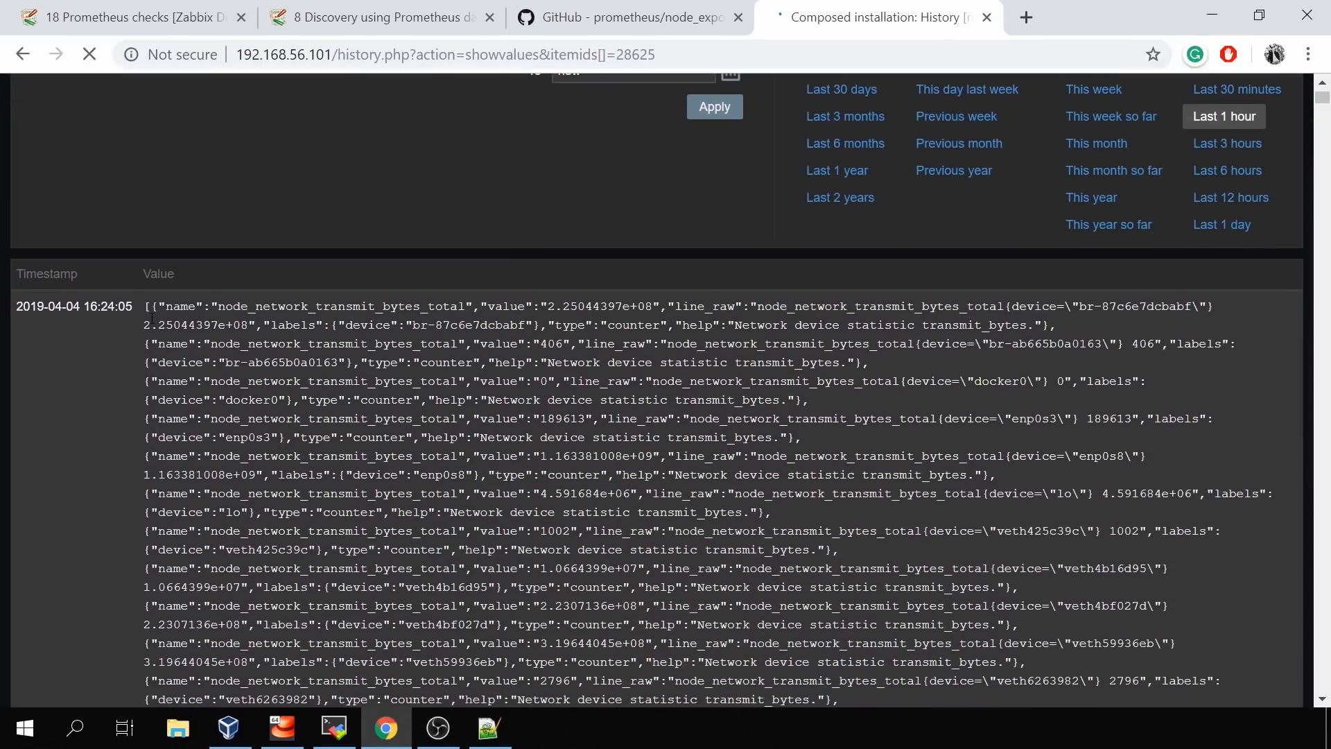
Select and copy the entire newest JSON value in the Prometheus test history
{"action": "left_click_drag", "start_coordinate": [147, 307], "coordinate": [387, 327]}
{"action": "scroll", "coordinate": [220, 210], "scroll_direction": "up", "scroll_amount": 4}
{"action": "left_click", "coordinate": [220, 209]}
{"action": "left_click_drag", "start_coordinate": [145, 244], "coordinate": [806, 116]}
{"action": "scroll", "coordinate": [652, 590], "scroll_direction": "down", "scroll_amount": 20}
{"action": "scroll", "coordinate": [776, 529], "scroll_direction": "down", "scroll_amount": 20}
{"action": "scroll", "coordinate": [839, 531], "scroll_direction": "down", "scroll_amount": 20}
{"action": "scroll", "coordinate": [808, 622], "scroll_direction": "down", "scroll_amount": 20}
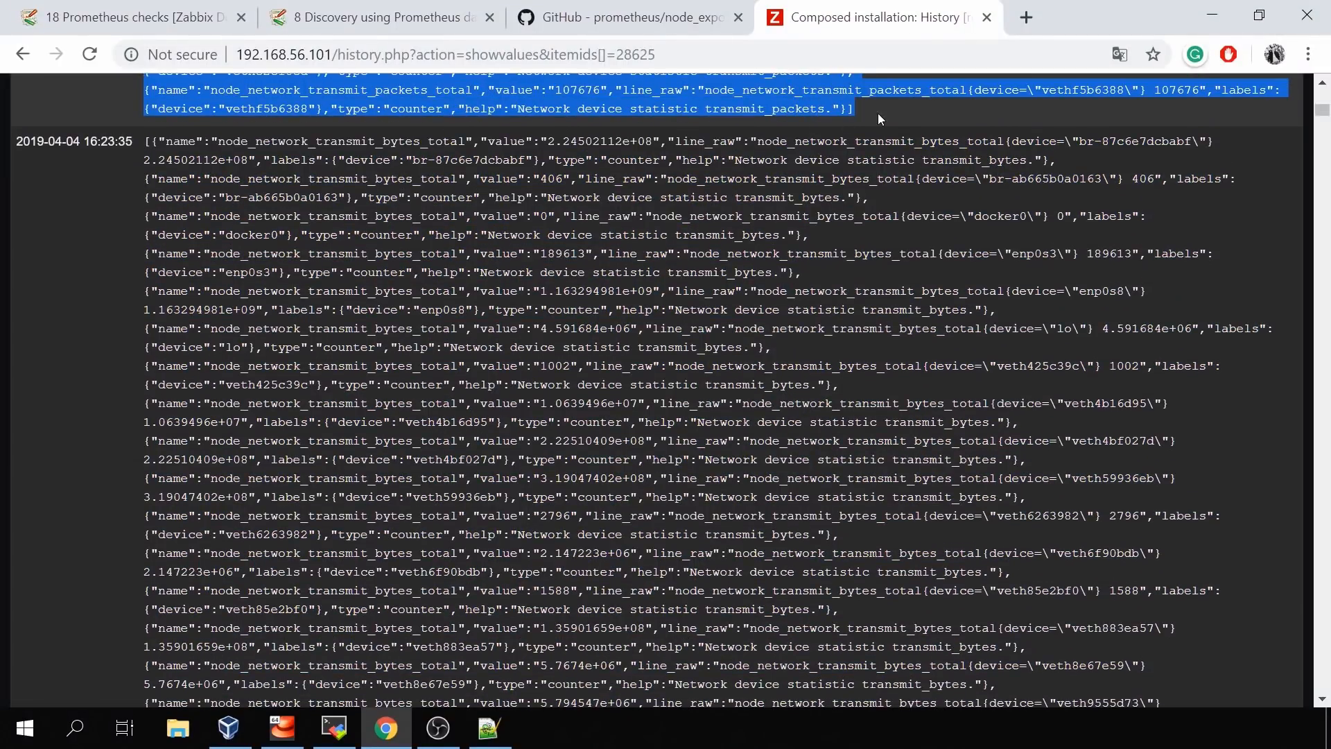
Search the web for "json formatter" in a new browser tab and open the JSON Formatter & Validator site
{"action": "left_click", "coordinate": [1026, 19]}
{"action": "type", "text": "json"}
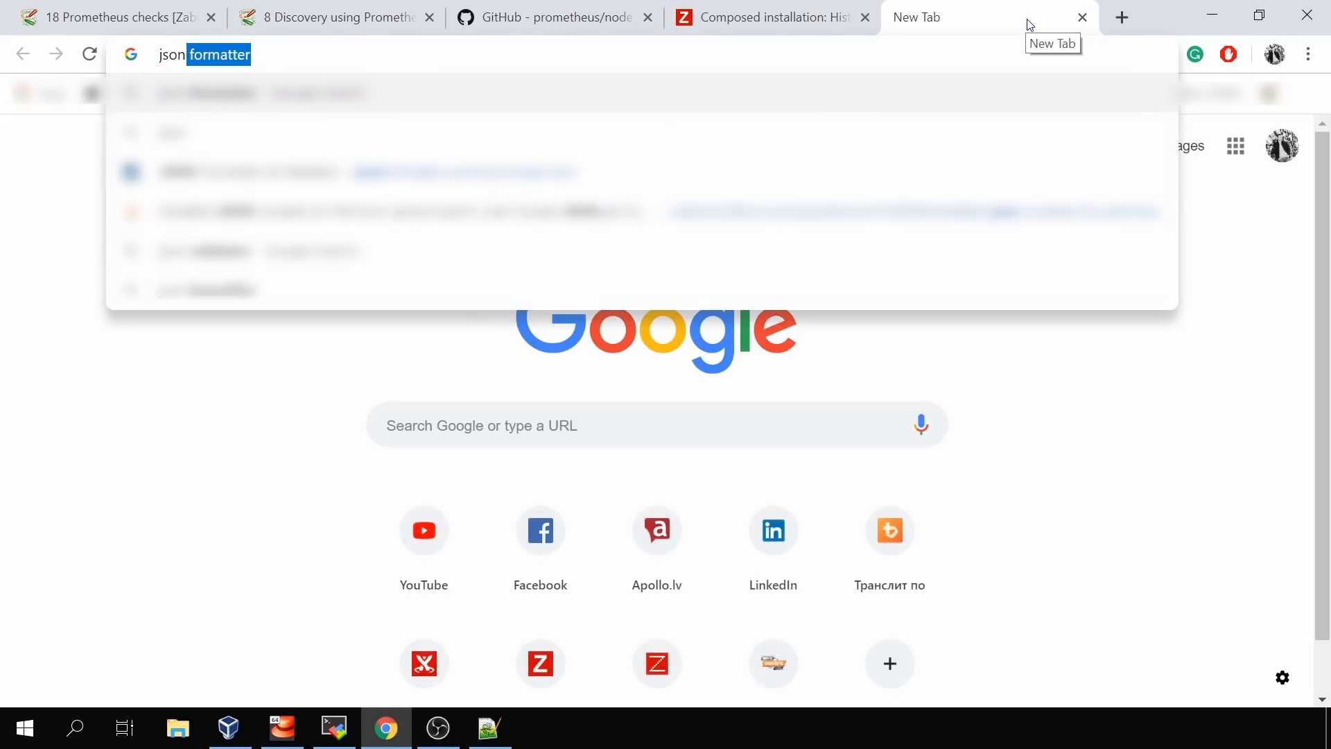
{"action": "key", "text": "Return"}
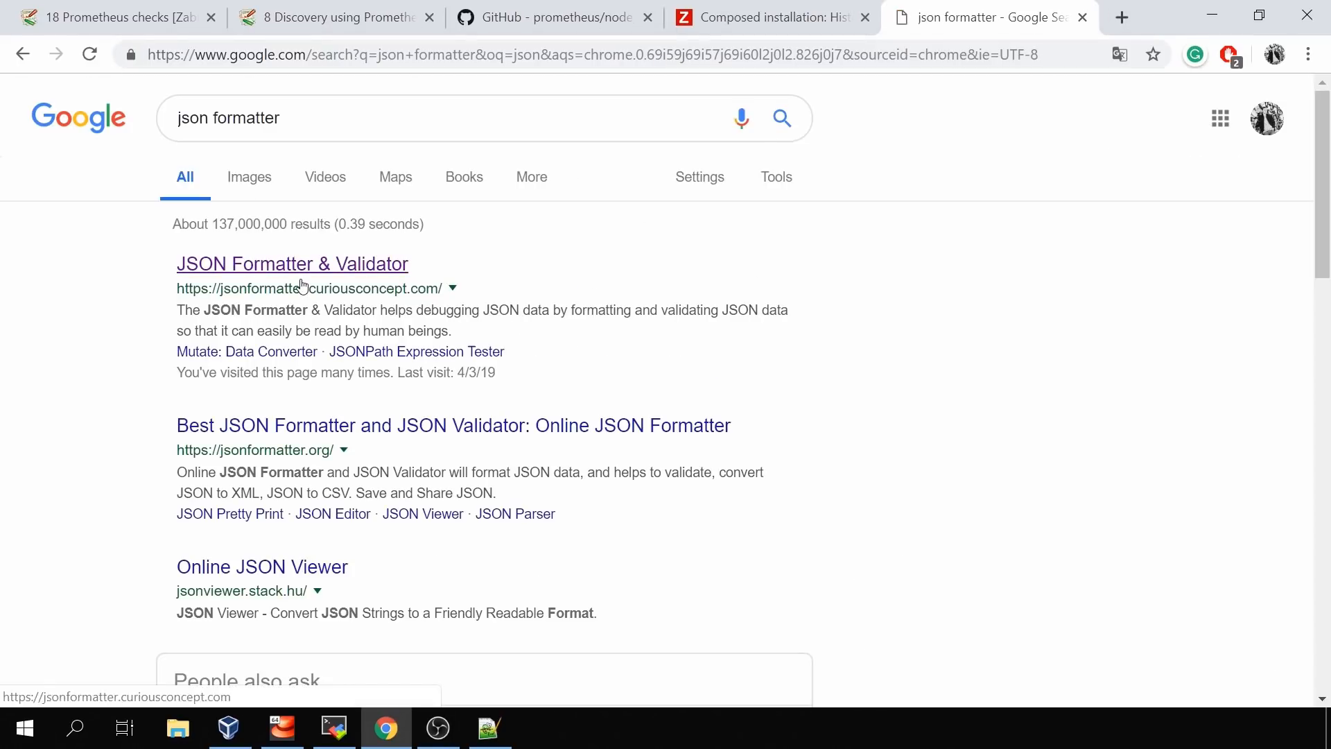
{"action": "left_click", "coordinate": [301, 281]}
Paste the copied Prometheus JSON into the formatter's data field and process it
{"action": "left_click", "coordinate": [621, 393]}
{"action": "key", "text": "ctrl+v"}
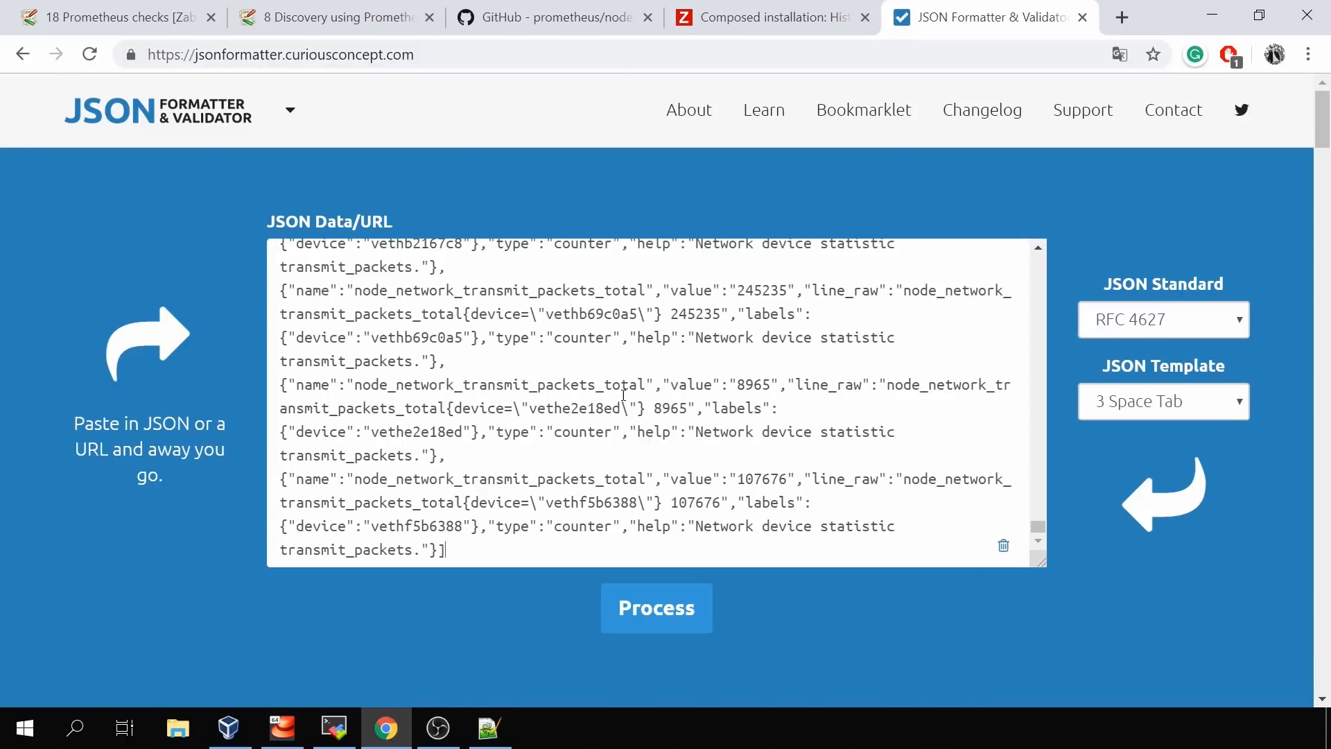
{"action": "left_click", "coordinate": [662, 624]}
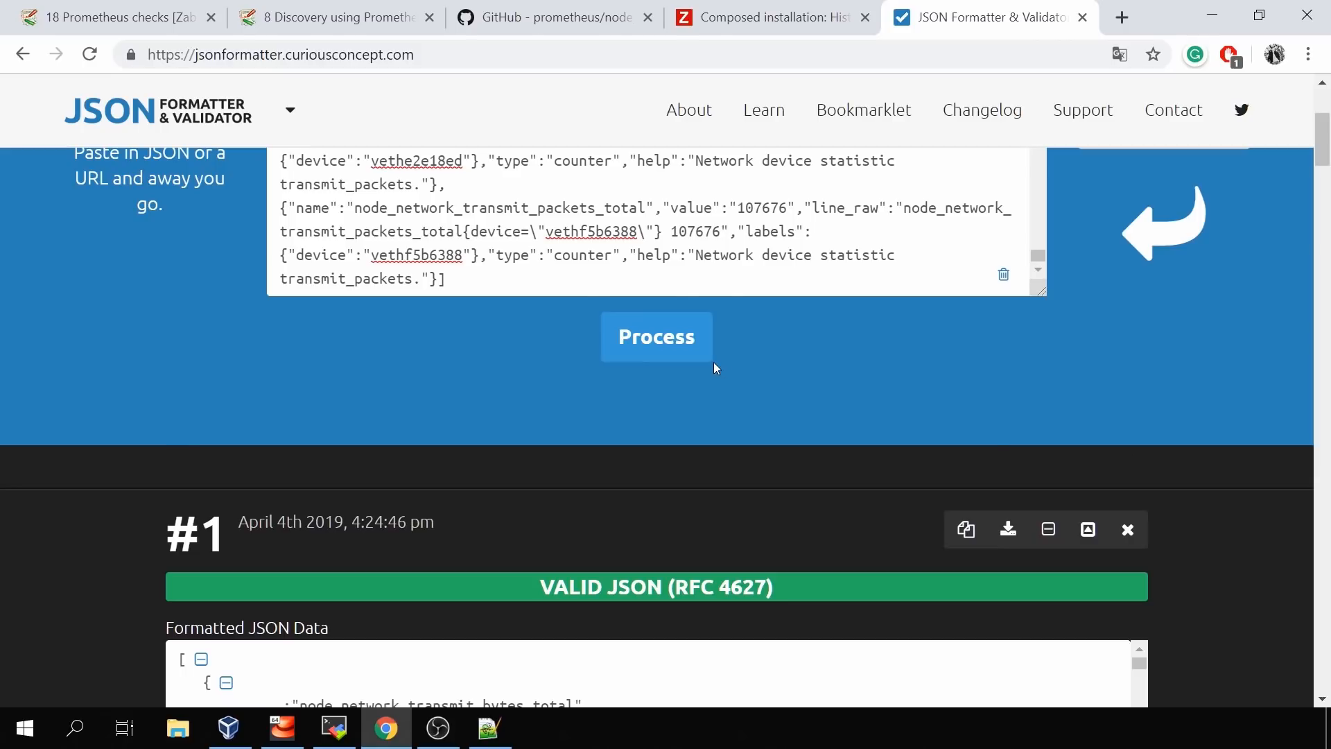
Examine the name, value, labels and help fields of the first formatted JSON object, highlighting its device label
{"action": "scroll", "coordinate": [714, 362], "scroll_direction": "down", "scroll_amount": 5}
{"action": "scroll", "coordinate": [715, 363], "scroll_direction": "up", "scroll_amount": 2}
{"action": "scroll", "coordinate": [714, 364], "scroll_direction": "up", "scroll_amount": 3}
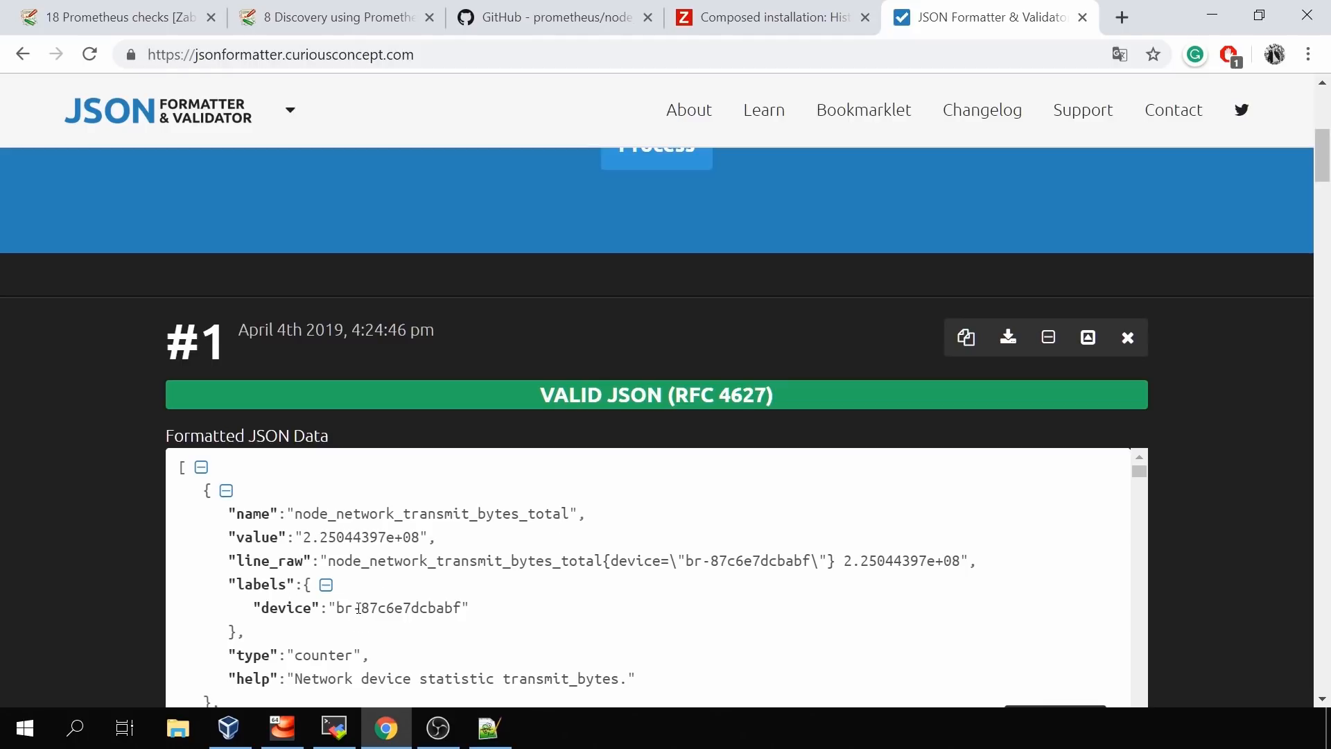
{"action": "left_click_drag", "start_coordinate": [359, 608], "coordinate": [452, 606]}
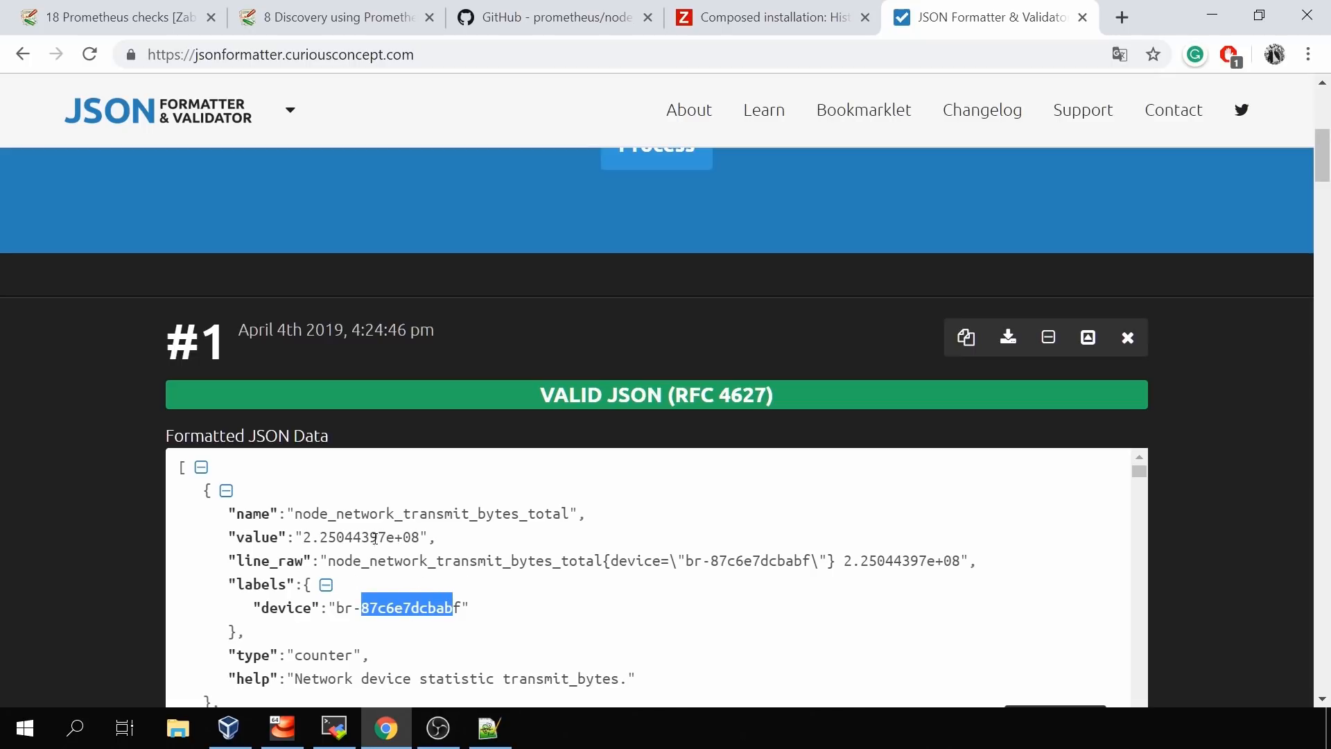
Return to Zabbix and open the discovered item node_network_transmit_bytes_total on br-87c6e7dcbabf from the Prometheus host's items
{"action": "left_click", "coordinate": [790, 14]}
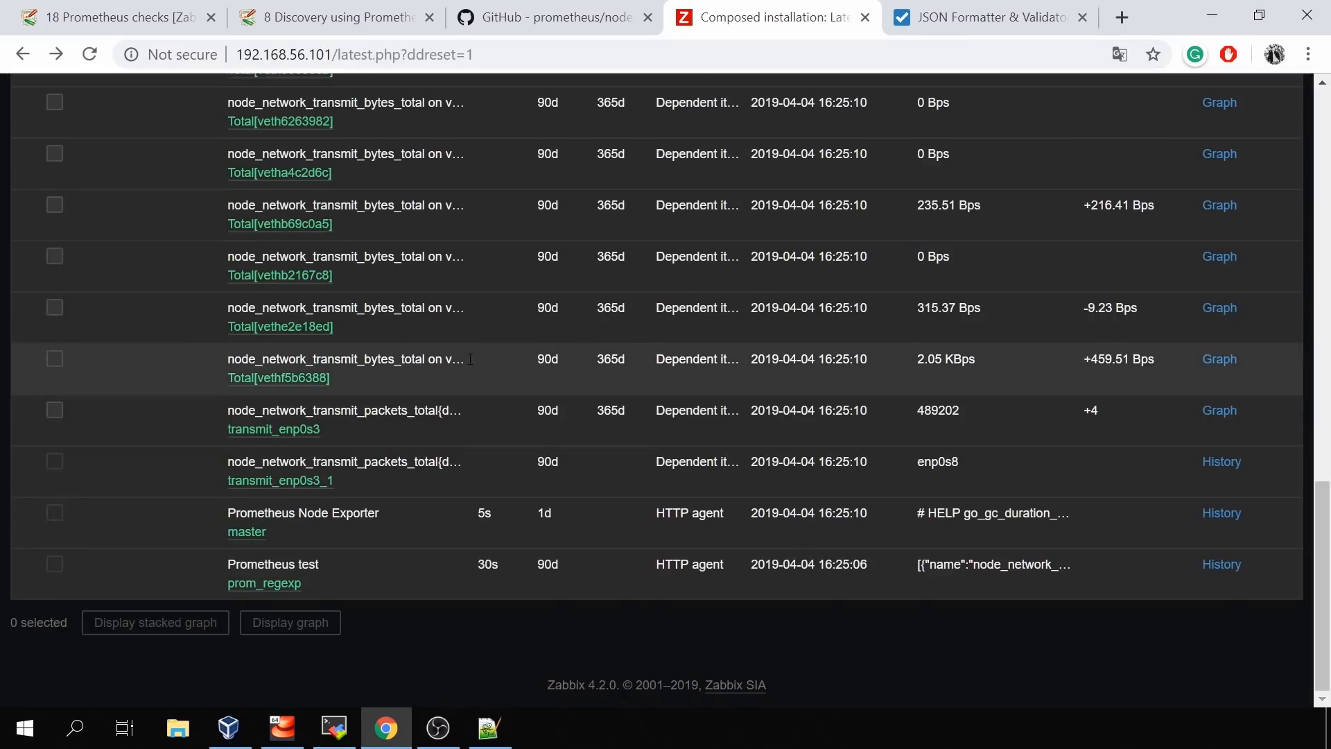
{"action": "scroll", "coordinate": [470, 359], "scroll_direction": "up", "scroll_amount": 12}
{"action": "mouse_move", "coordinate": [416, 98]}
{"action": "left_click", "coordinate": [189, 136]}
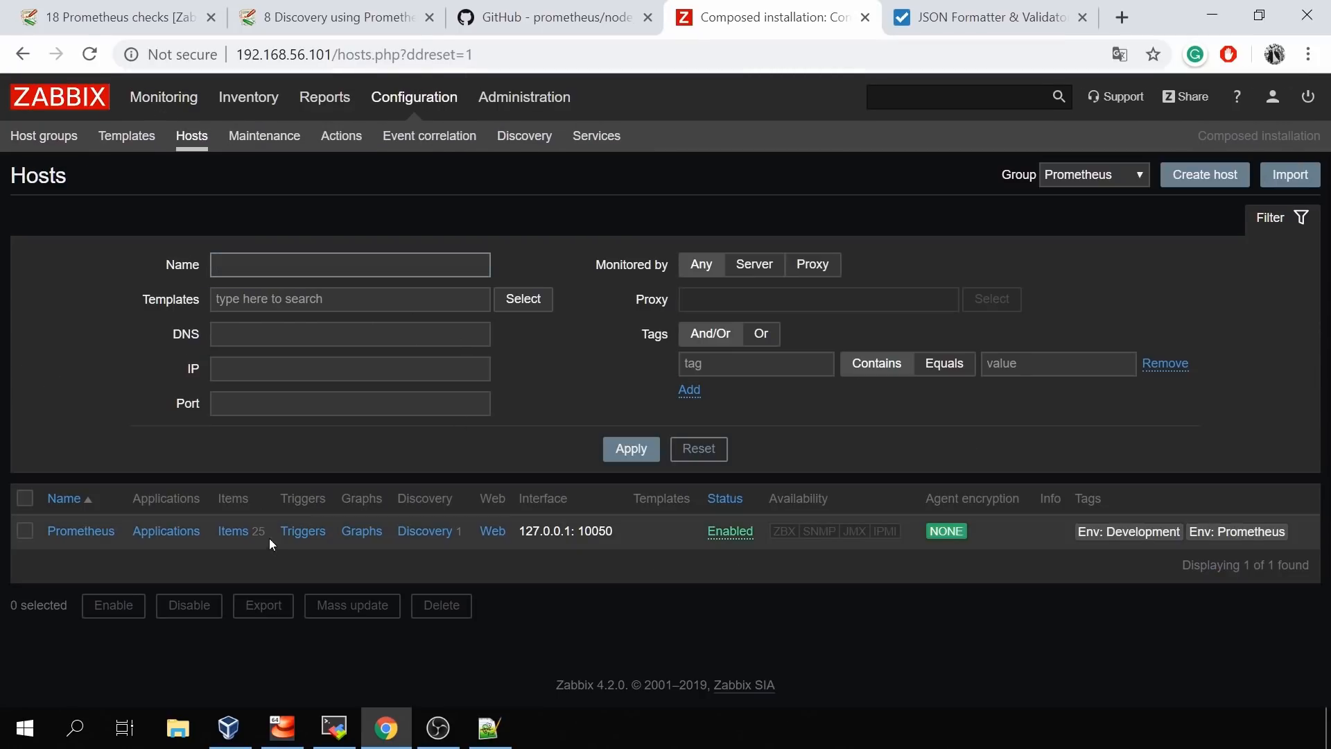
{"action": "double_click", "coordinate": [276, 538]}
{"action": "left_click", "coordinate": [229, 532]}
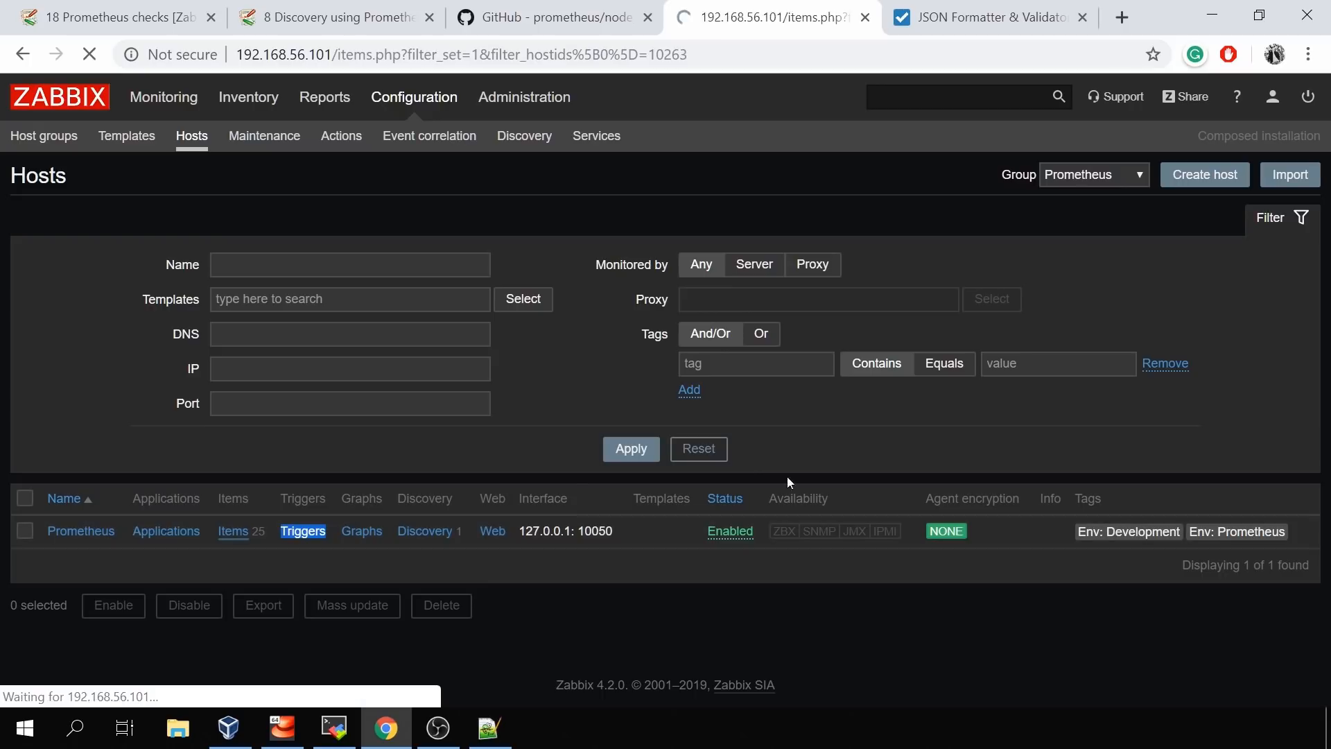
{"action": "scroll", "coordinate": [361, 403], "scroll_direction": "down", "scroll_amount": 8}
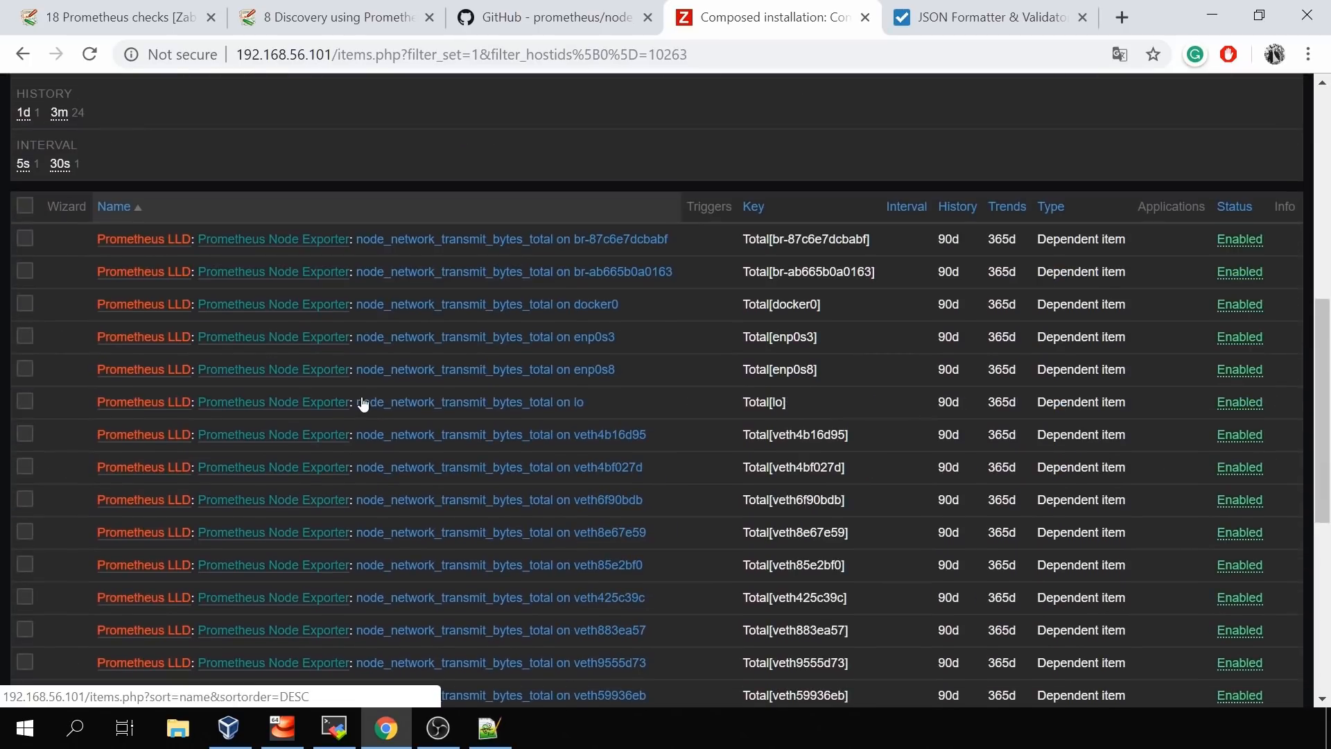
{"action": "scroll", "coordinate": [362, 402], "scroll_direction": "up", "scroll_amount": 3}
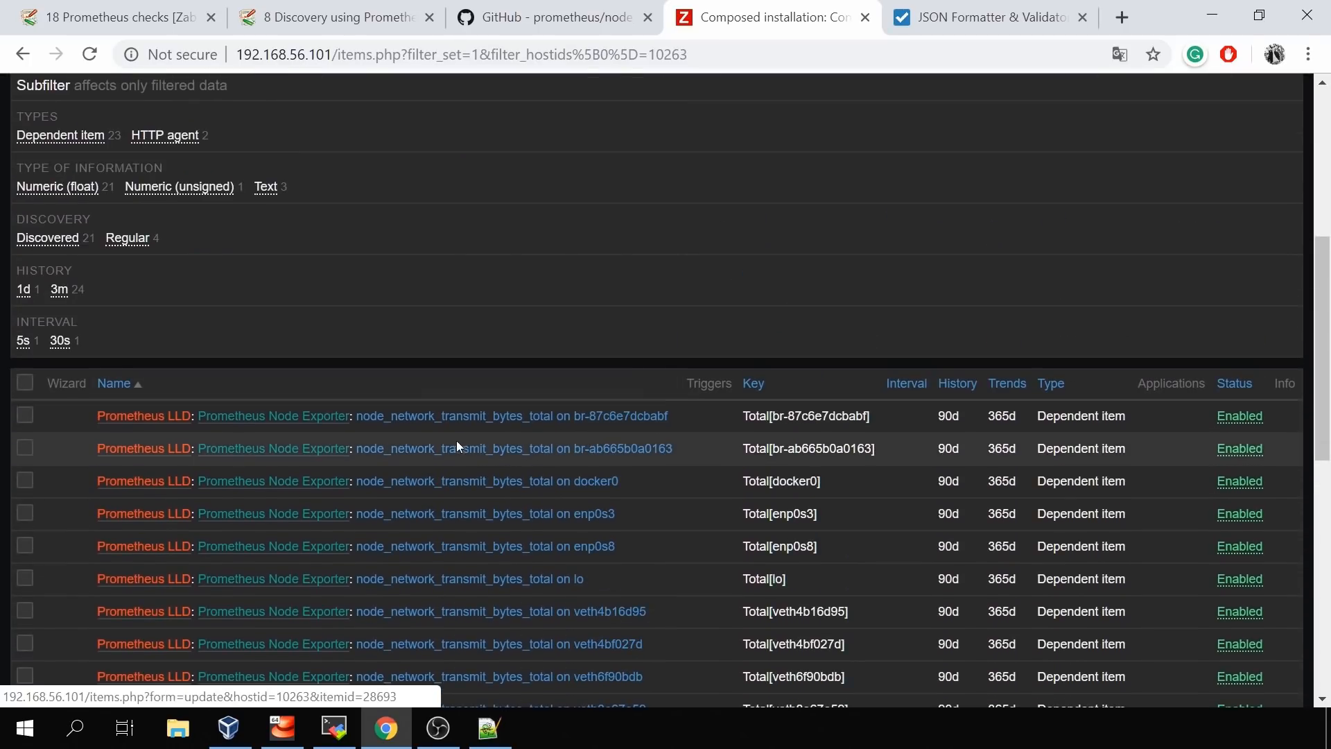
{"action": "left_click", "coordinate": [419, 419]}
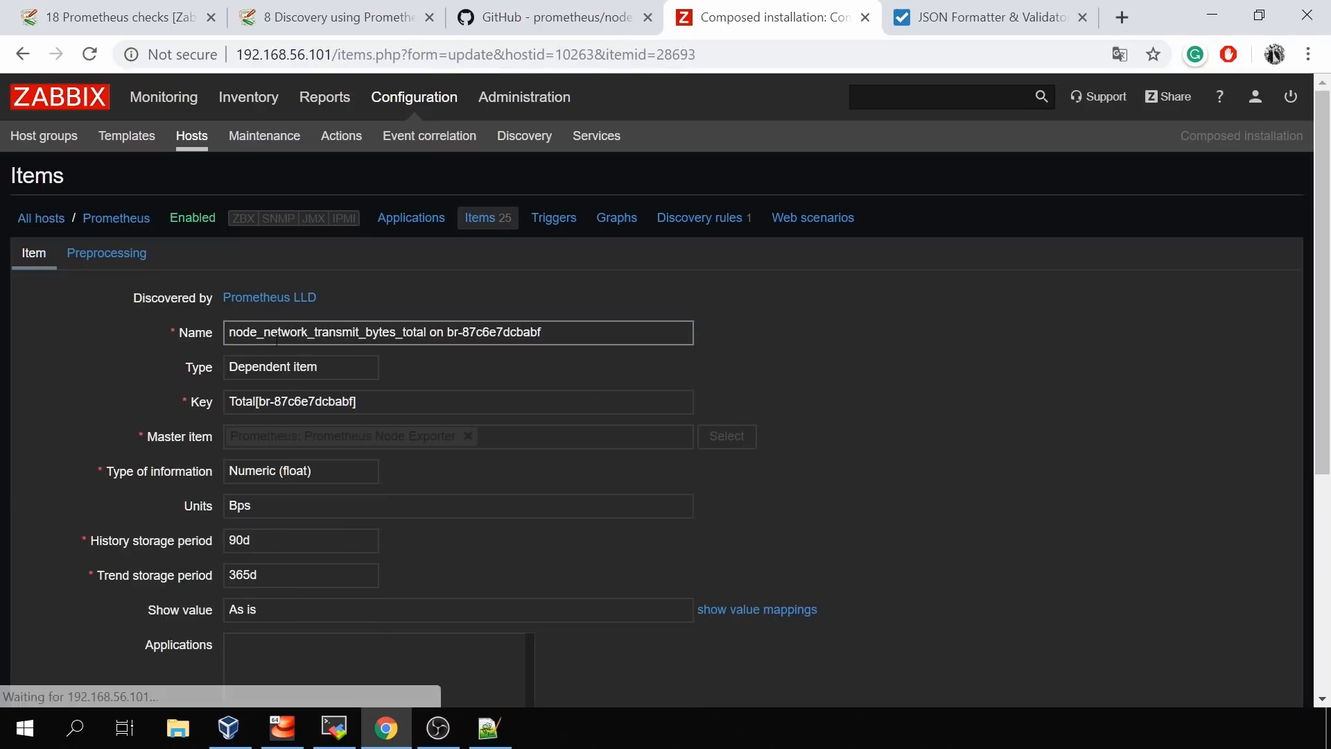
Open the host's discovery rules in a new browser tab and view the {#METRIC} on {#DEVICE} item prototype's name
{"action": "right_click", "coordinate": [712, 217]}
{"action": "left_click", "coordinate": [764, 235]}
{"action": "left_click", "coordinate": [872, 17]}
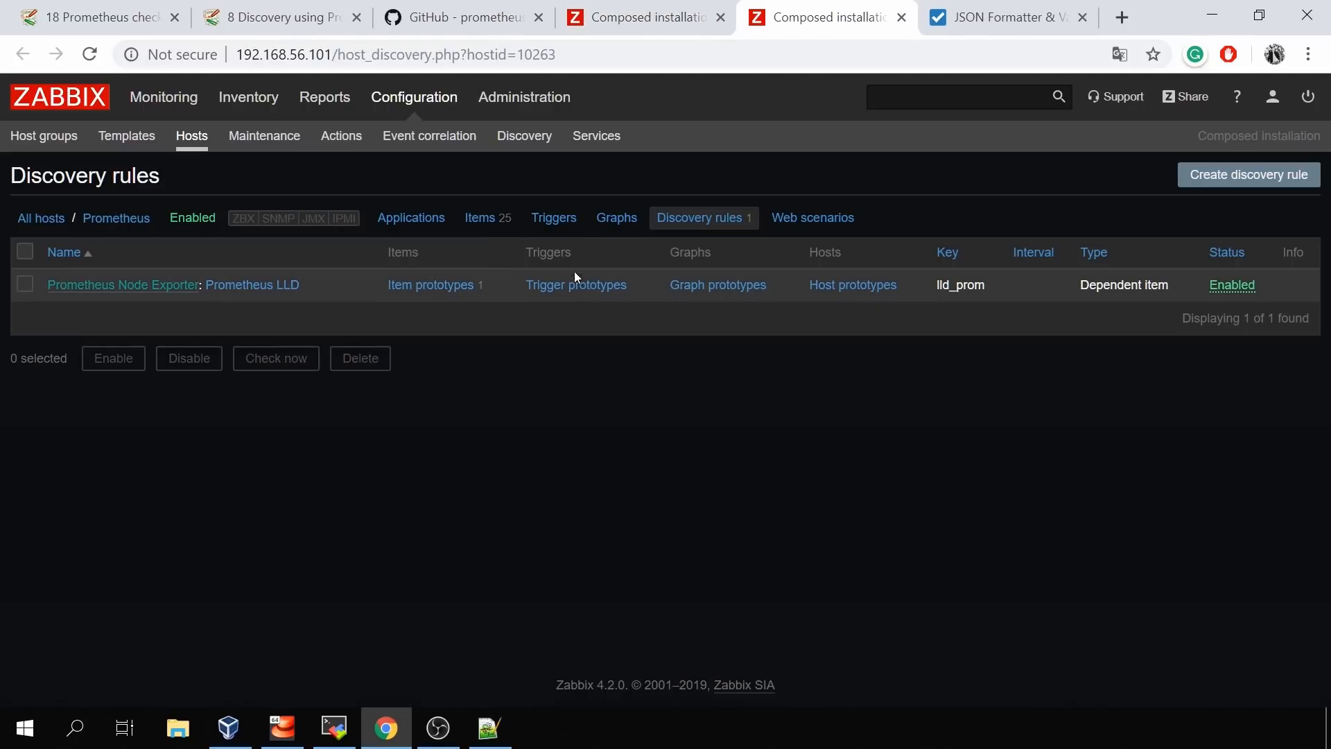
{"action": "left_click", "coordinate": [434, 286]}
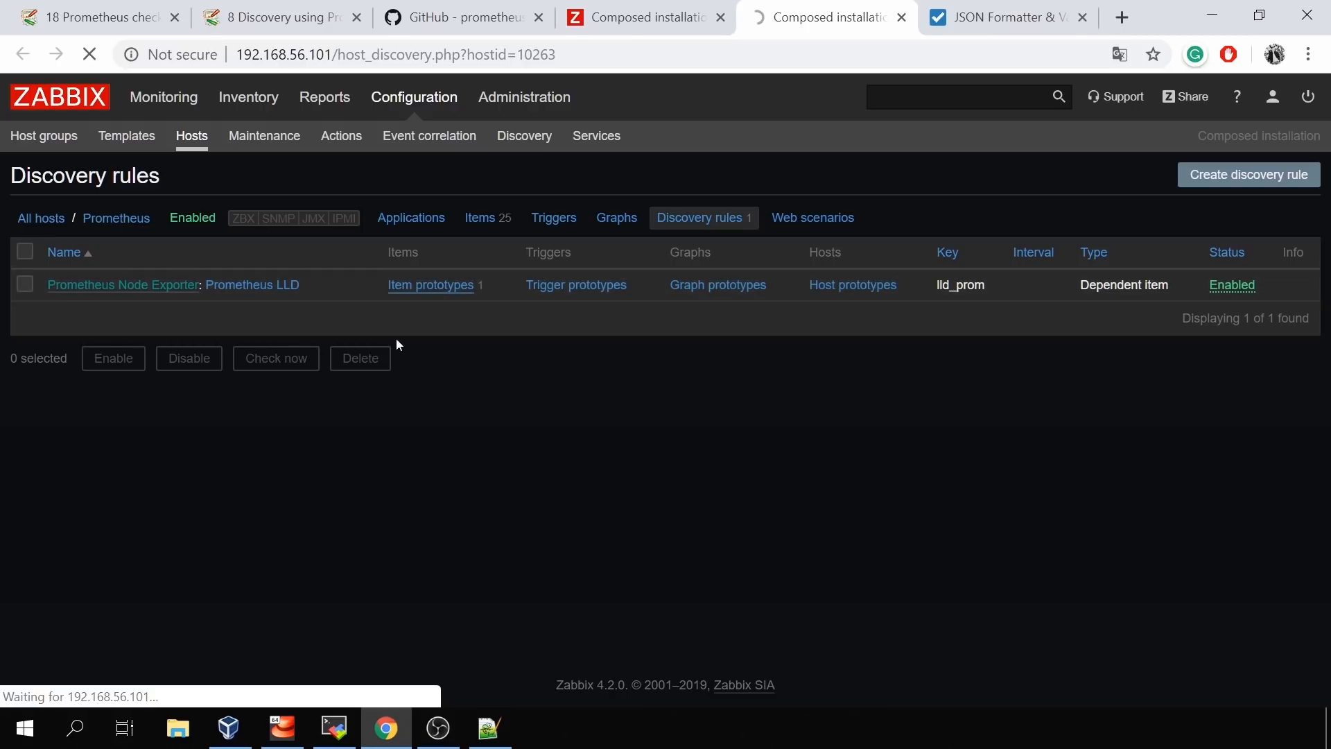
{"action": "left_click", "coordinate": [385, 286]}
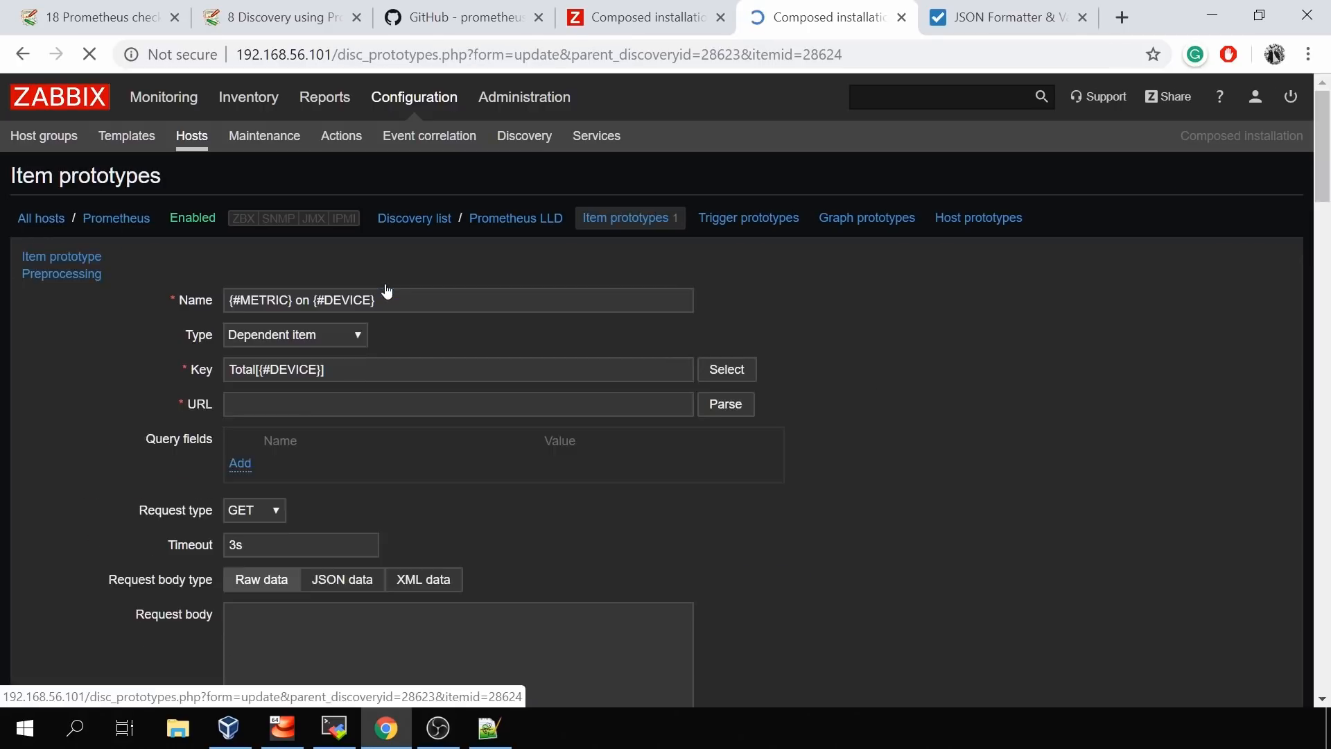
{"action": "left_click_drag", "start_coordinate": [247, 303], "coordinate": [309, 306]}
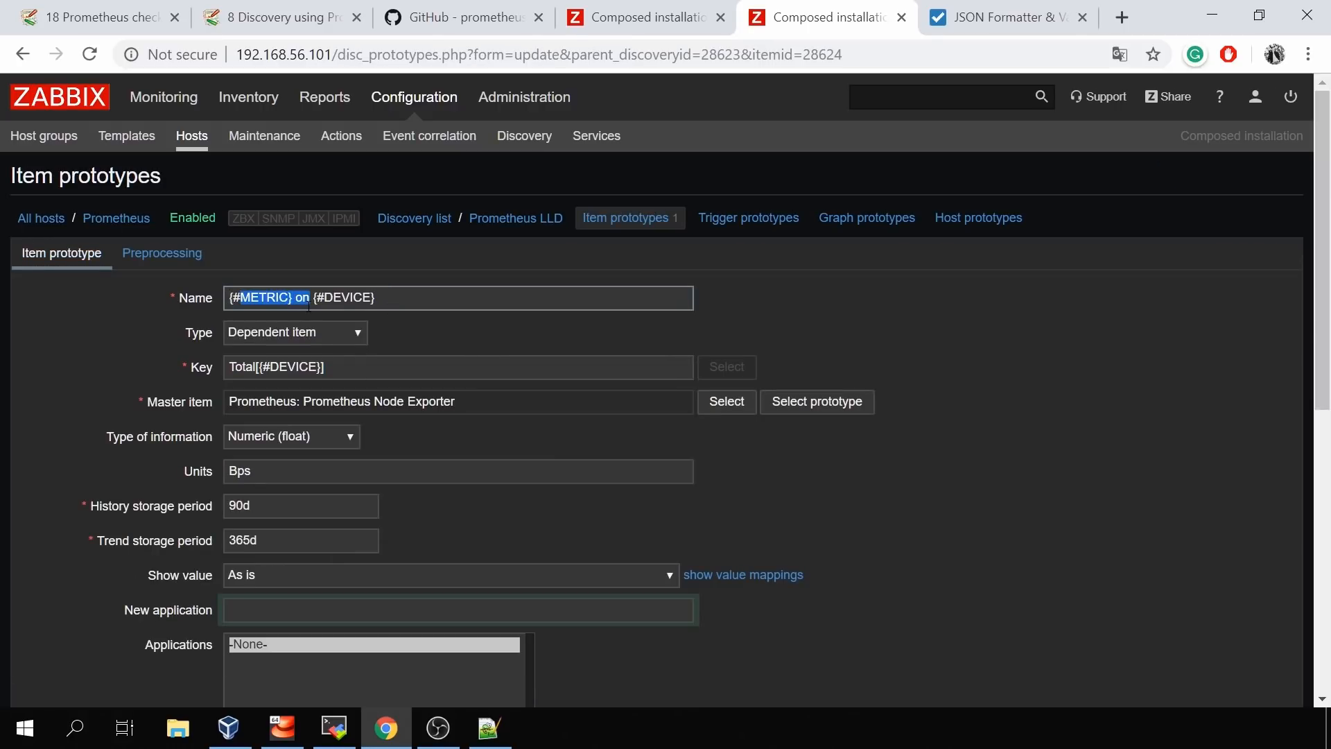
Go back to the discovered item and examine how the metric and device macros are resolved in its name
{"action": "left_click", "coordinate": [693, 8]}
{"action": "left_click_drag", "start_coordinate": [231, 332], "coordinate": [582, 333]}
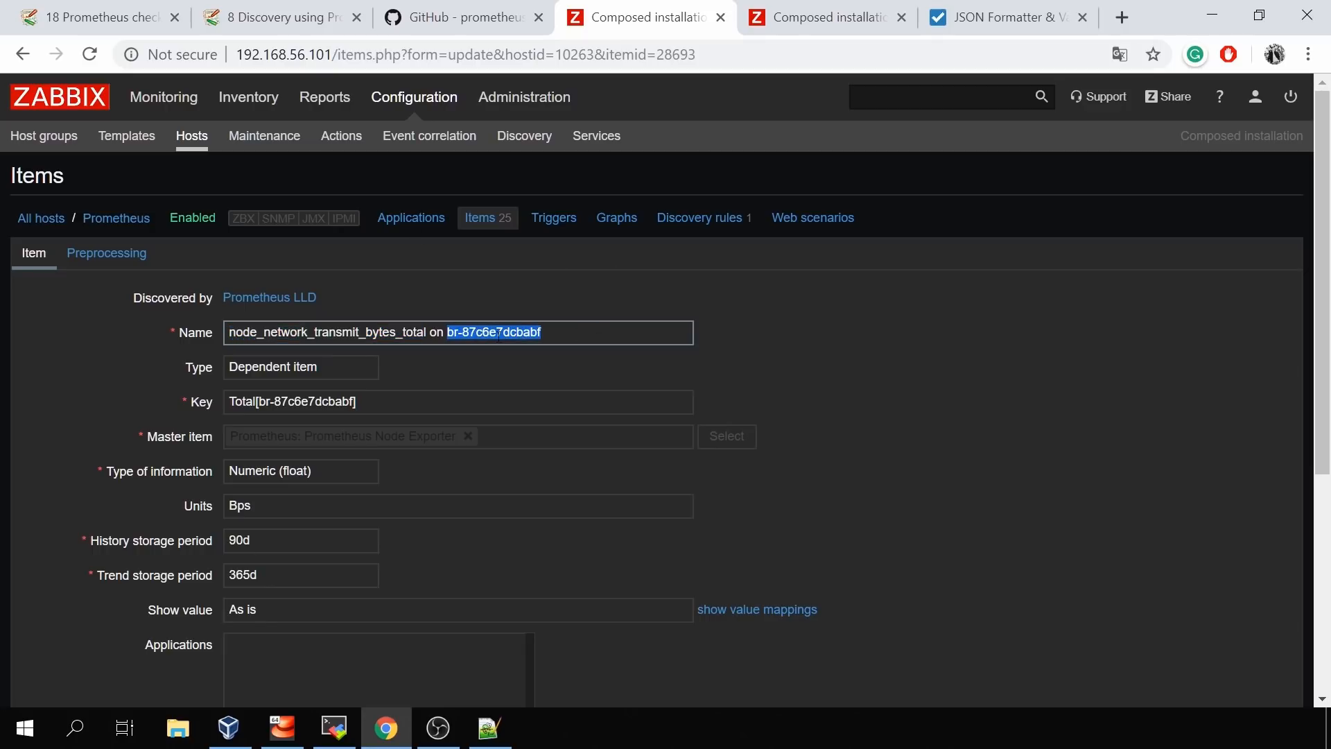
{"action": "scroll", "coordinate": [395, 380], "scroll_direction": "down", "scroll_amount": 1}
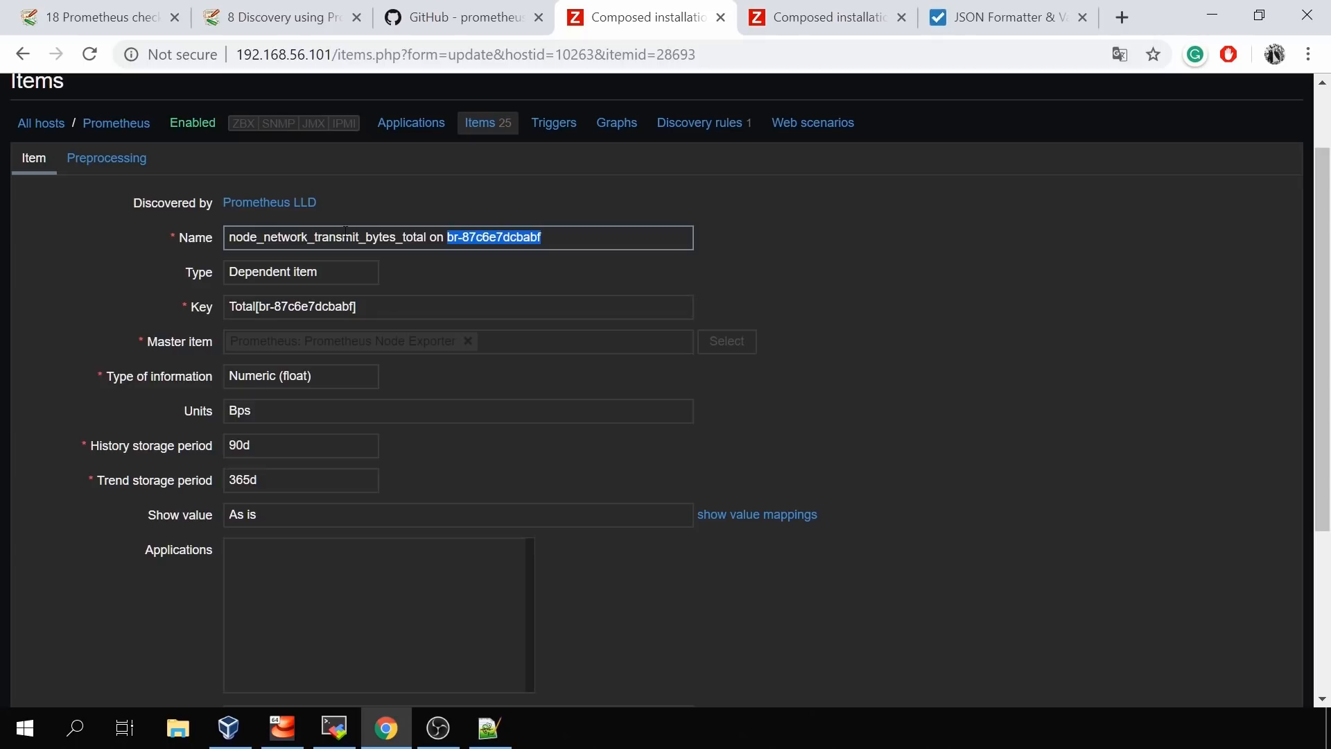
Compare the item prototype's preprocessing steps with those of the discovered item
{"action": "left_click", "coordinate": [787, 21]}
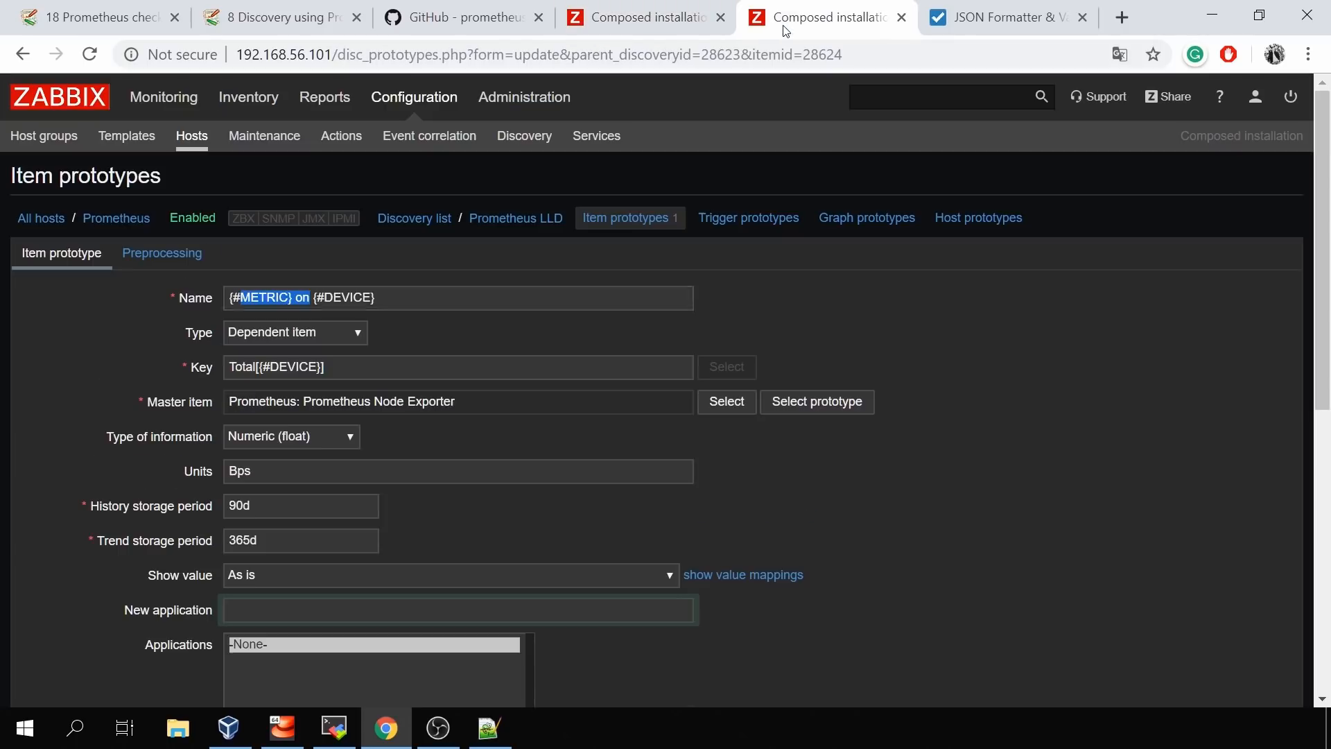
{"action": "left_click", "coordinate": [143, 258]}
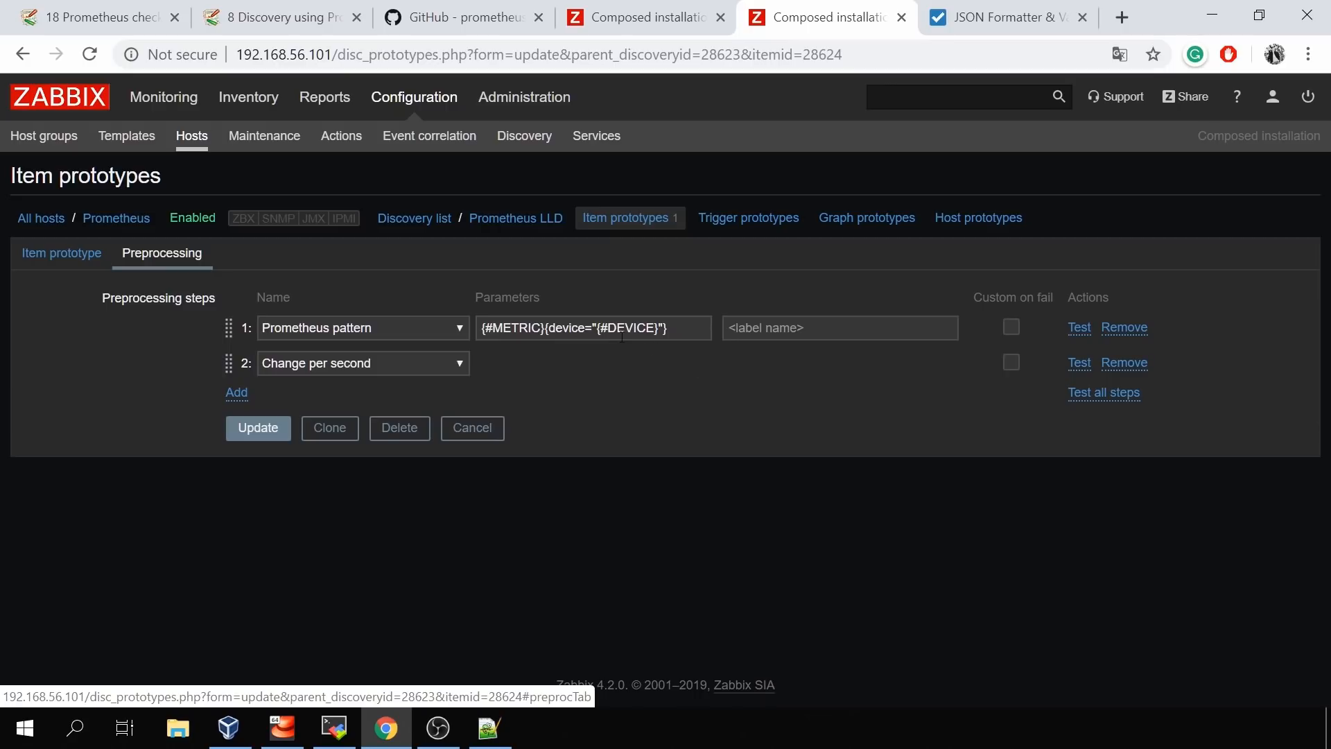
{"action": "left_click", "coordinate": [657, 7]}
{"action": "left_click", "coordinate": [118, 160]}
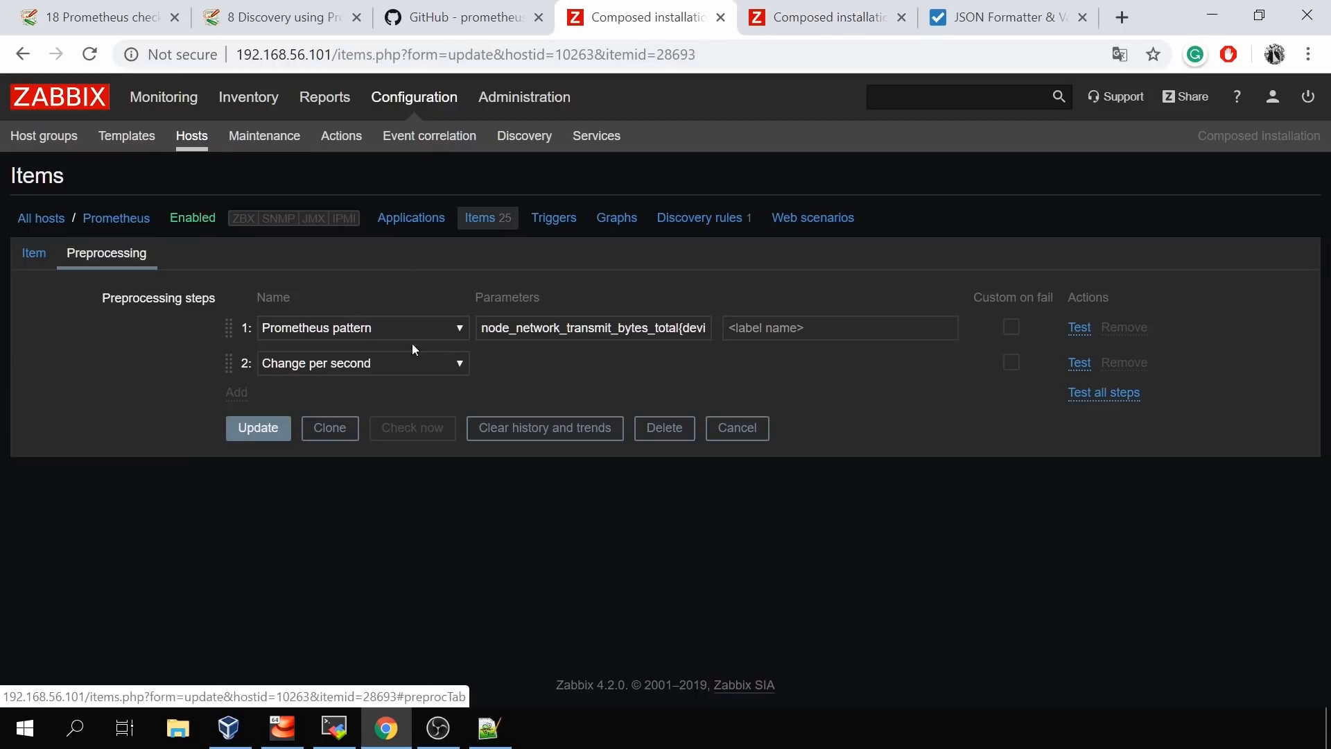
Examine the device label at the end of the discovered item's Prometheus pattern parameter
{"action": "left_click_drag", "start_coordinate": [641, 328], "coordinate": [697, 350]}
{"action": "right_click", "coordinate": [612, 341]}
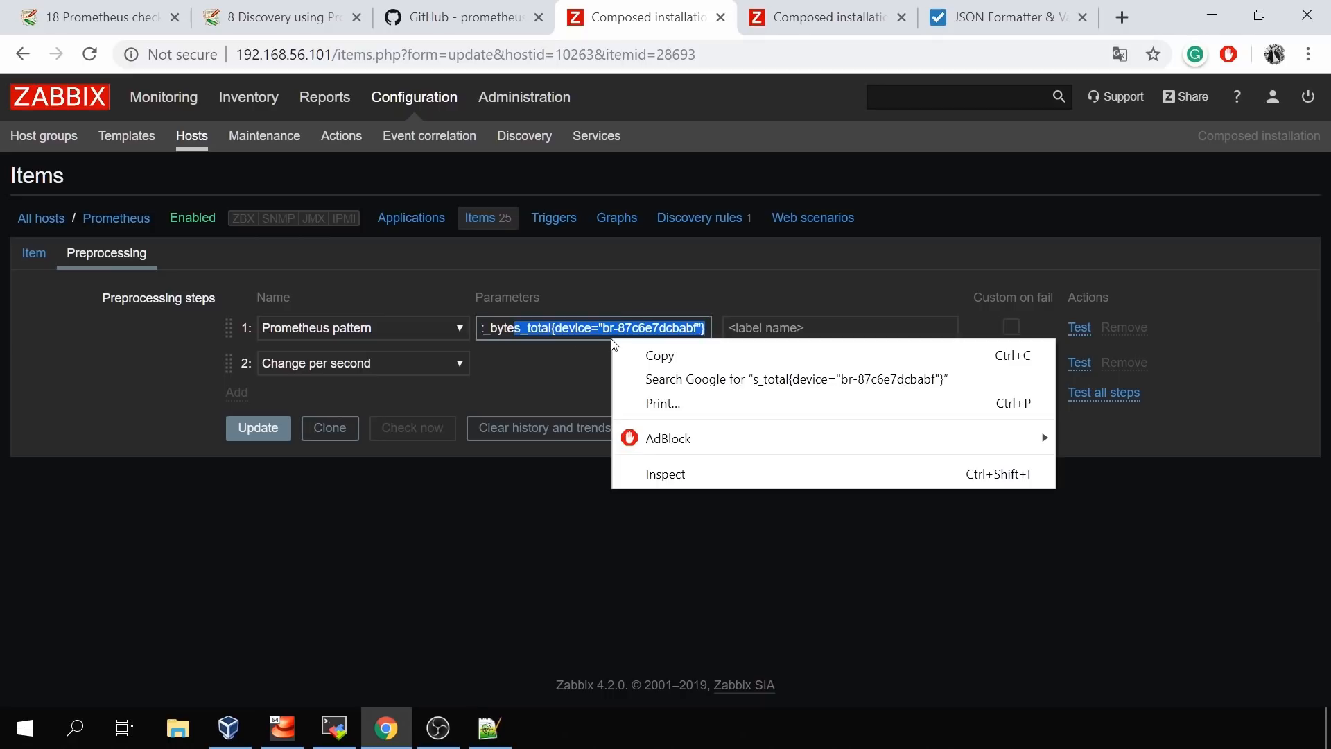
{"action": "left_click", "coordinate": [536, 334]}
{"action": "left_click", "coordinate": [536, 334]}
{"action": "right_click", "coordinate": [536, 333]}
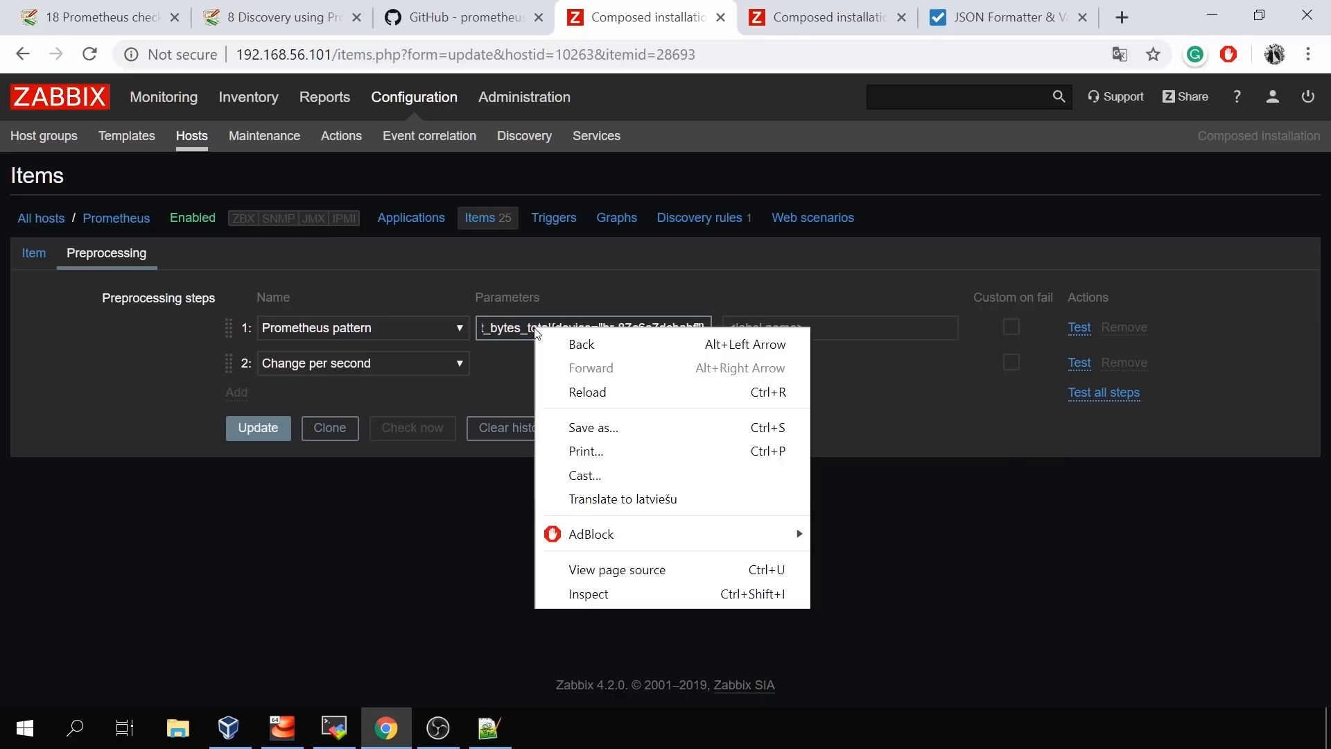
{"action": "left_click", "coordinate": [529, 333]}
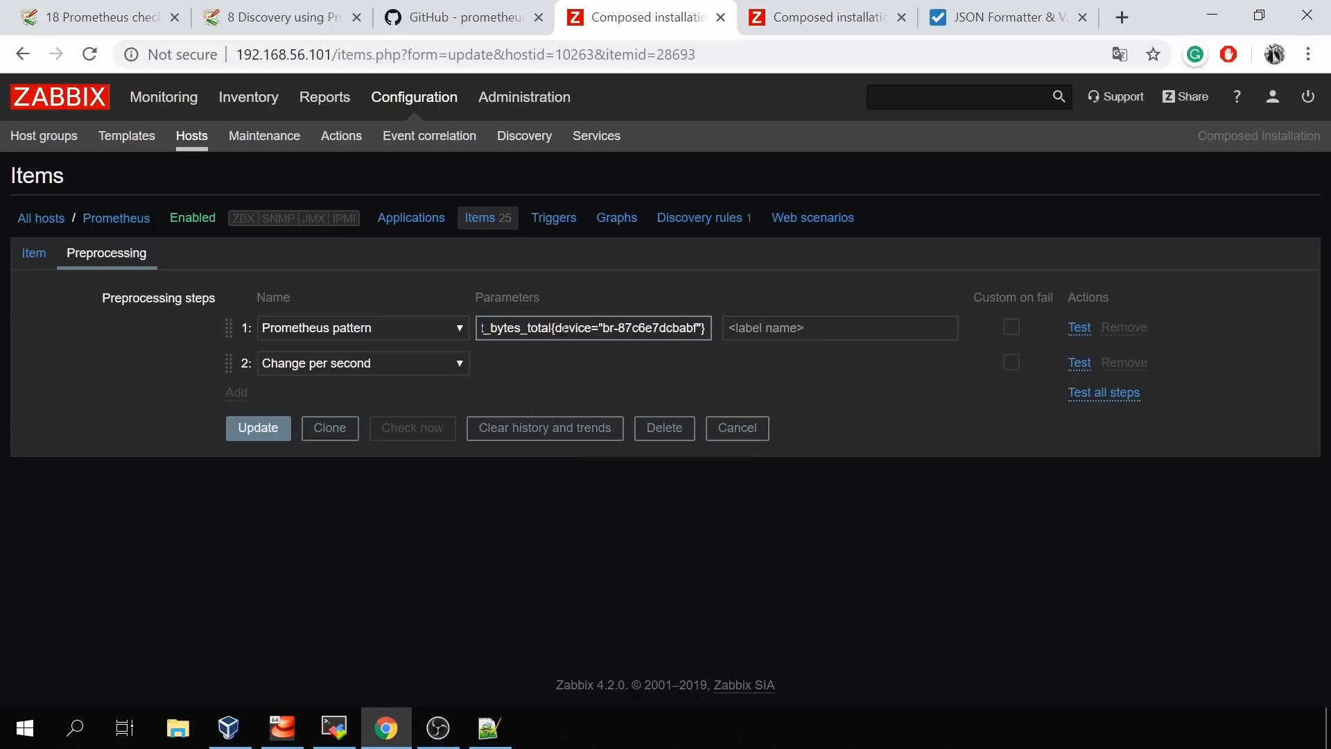
{"action": "left_click_drag", "start_coordinate": [566, 330], "coordinate": [688, 328]}
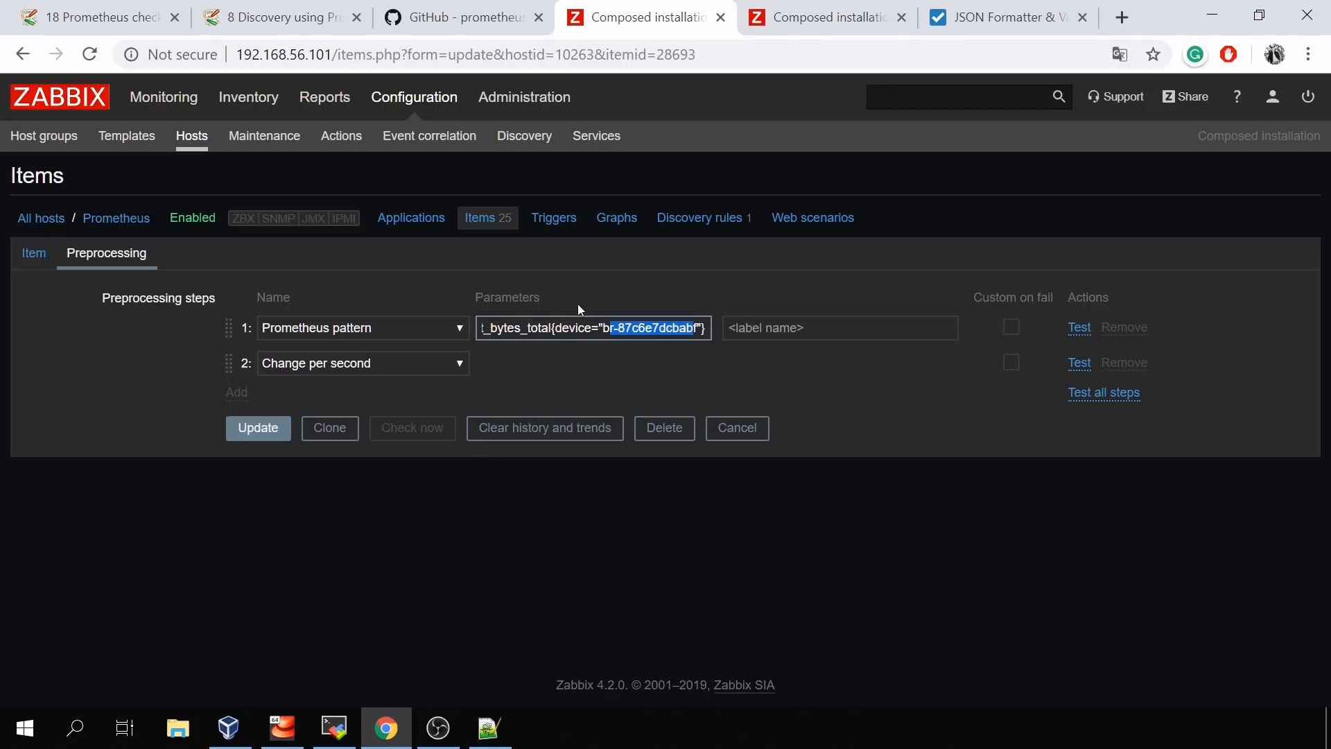
Return to the Prometheus host's item list and review the items created by the Prometheus LLD rule
{"action": "left_click", "coordinate": [474, 219]}
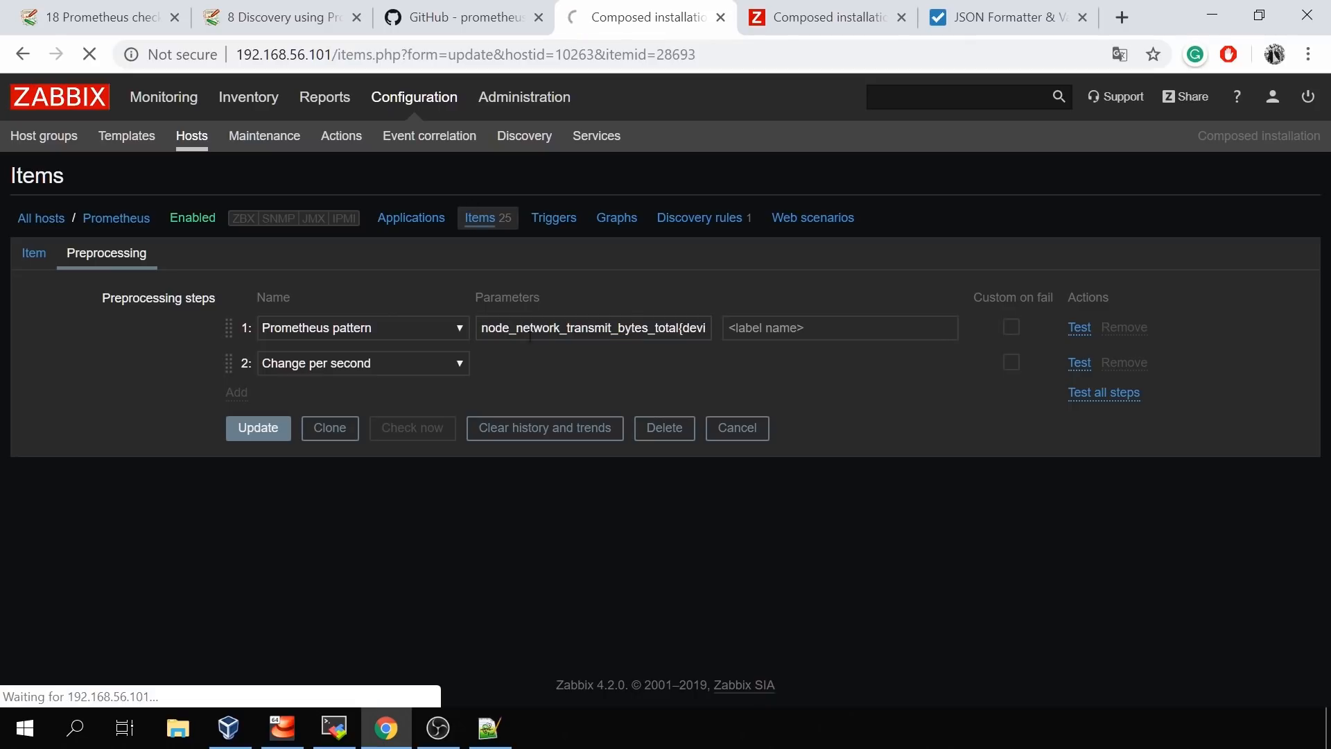
{"action": "scroll", "coordinate": [531, 402], "scroll_direction": "down", "scroll_amount": 3}
{"action": "scroll", "coordinate": [530, 400], "scroll_direction": "down", "scroll_amount": 10}
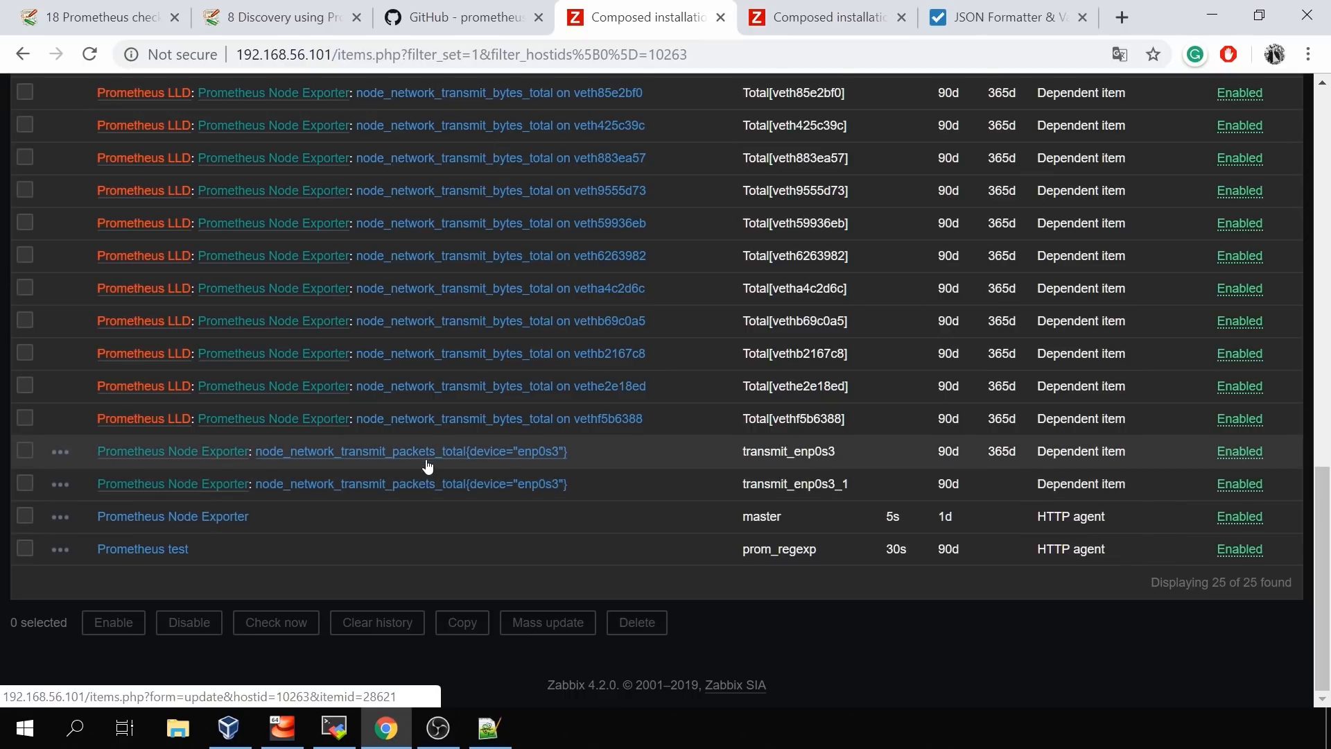
{"action": "scroll", "coordinate": [427, 466], "scroll_direction": "up", "scroll_amount": 4}
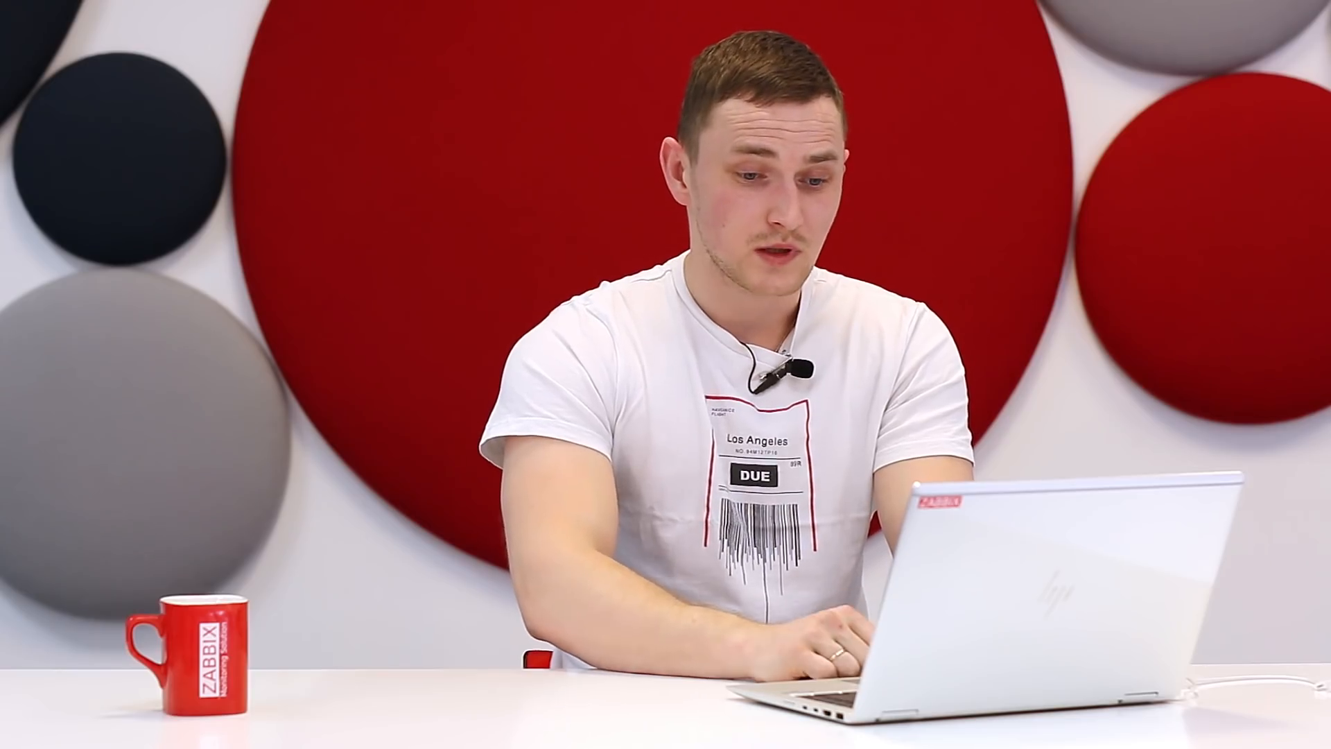